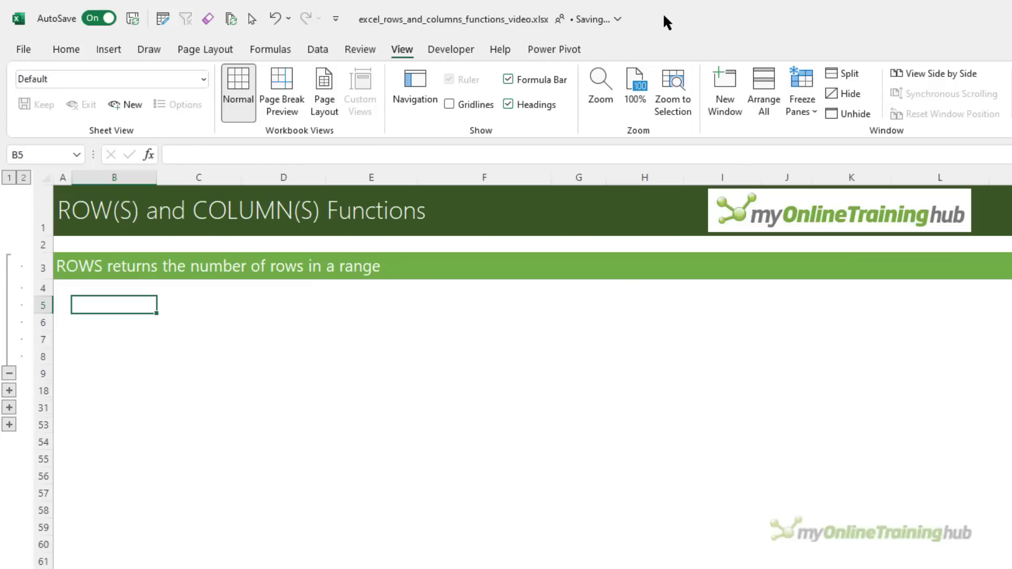
Enter =ROWS(A1) in B5 and =ROWS(B1:B9) in B6, returning 1 and 9
text(=row)
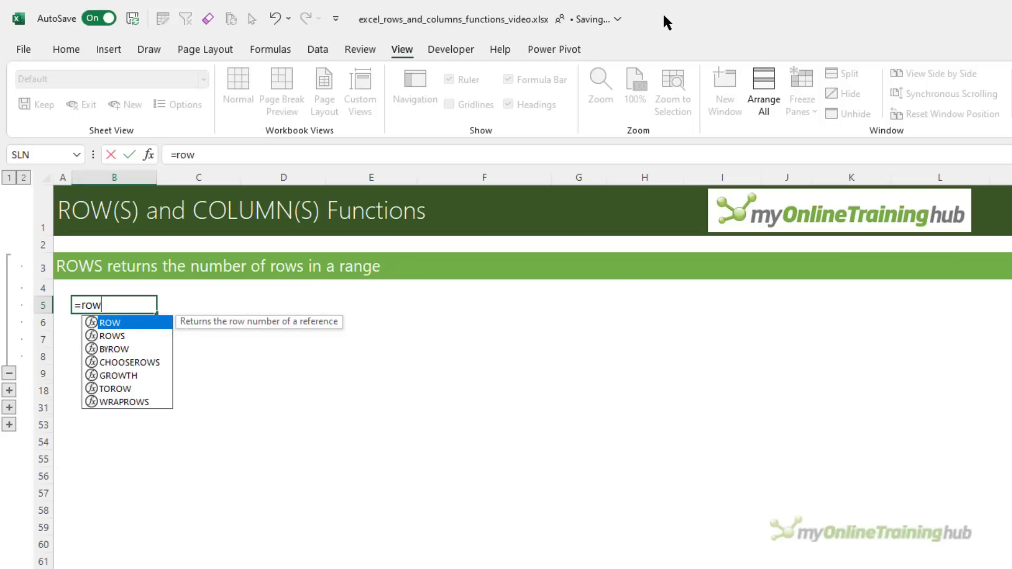
text(s)
key(Tab)
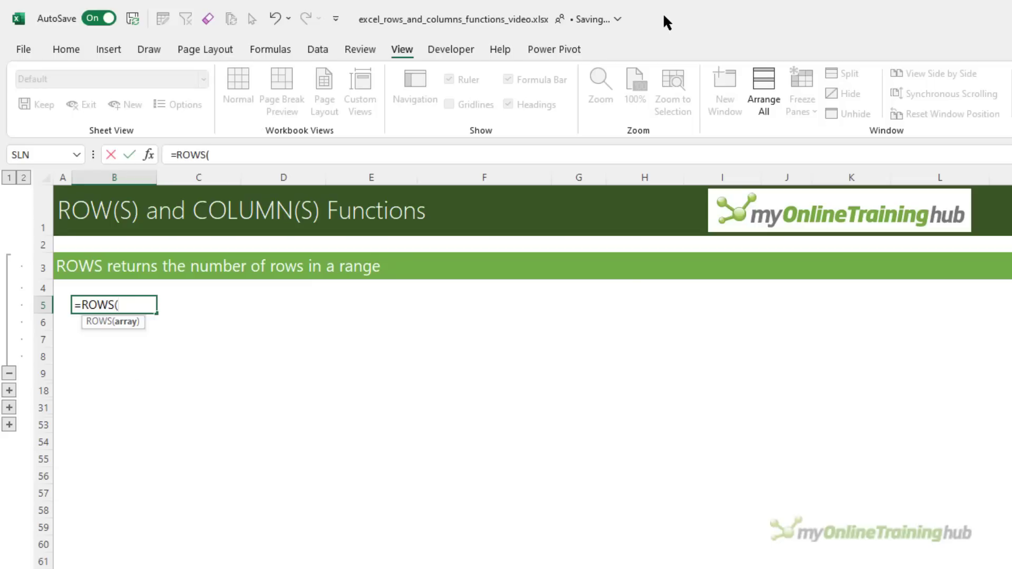
text(A1))
key(Return)
key(Up)
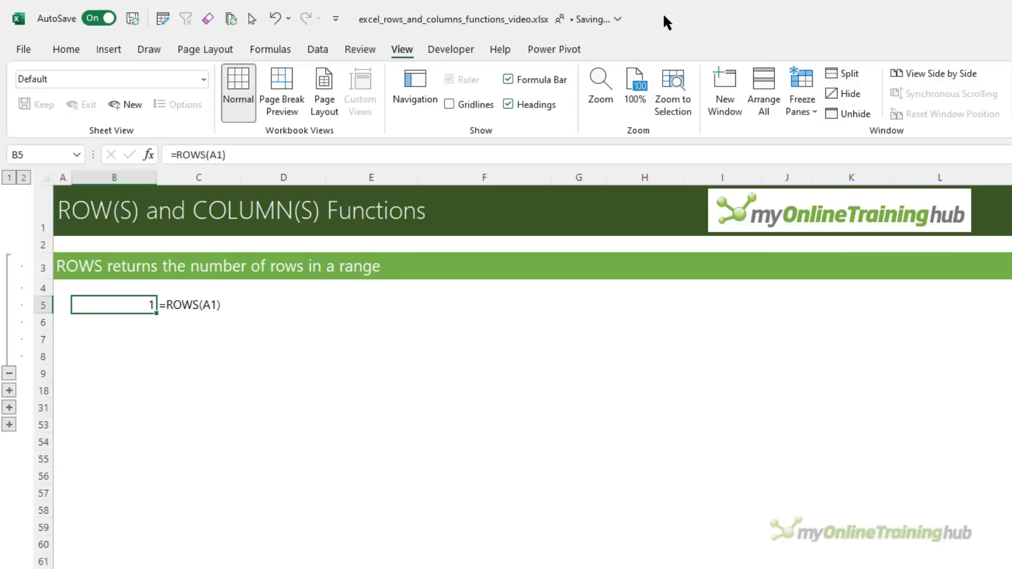
key(Down)
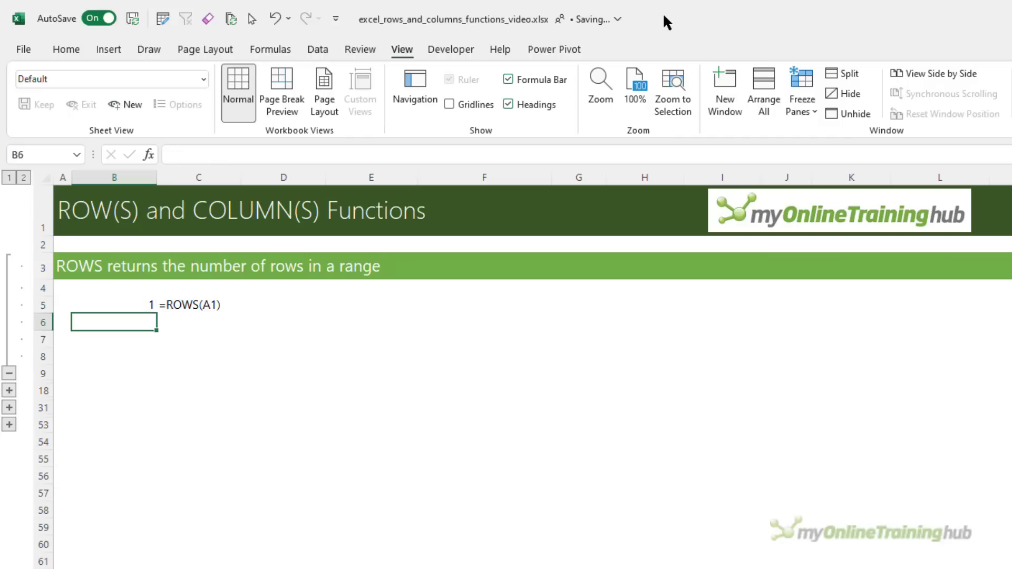
text(=ROWS()
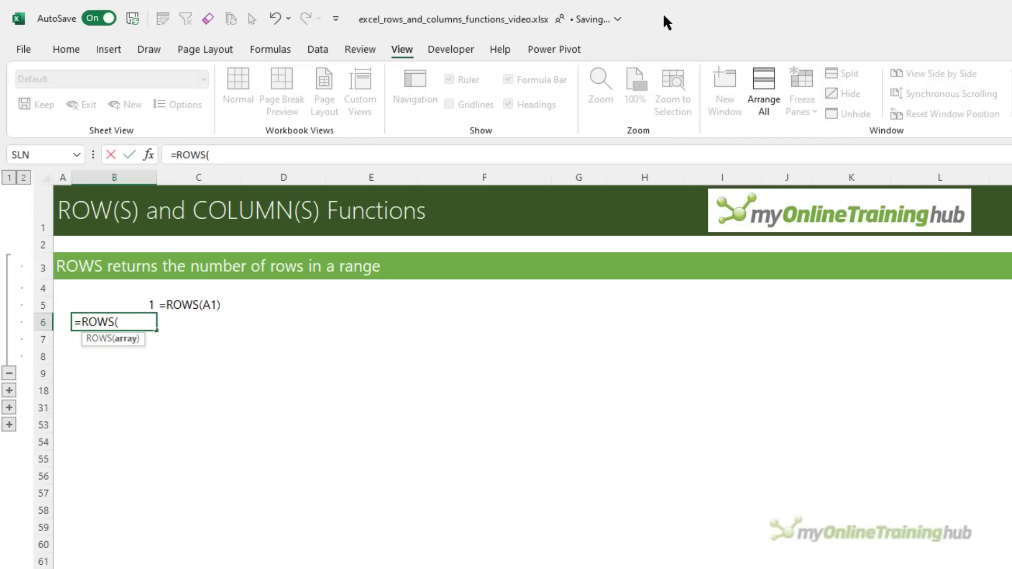
text(B1:B9))
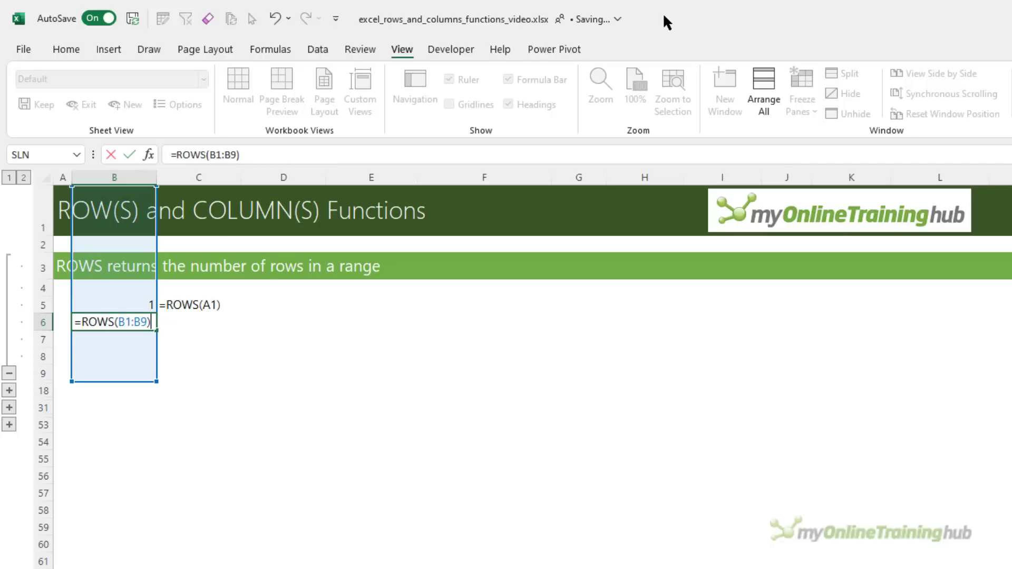
key(Return)
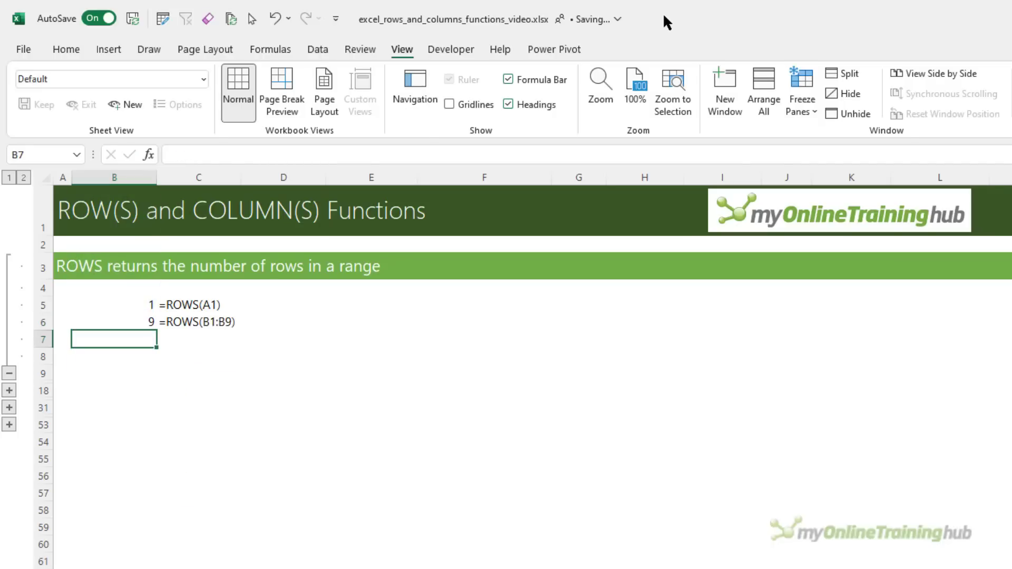
key(Up)
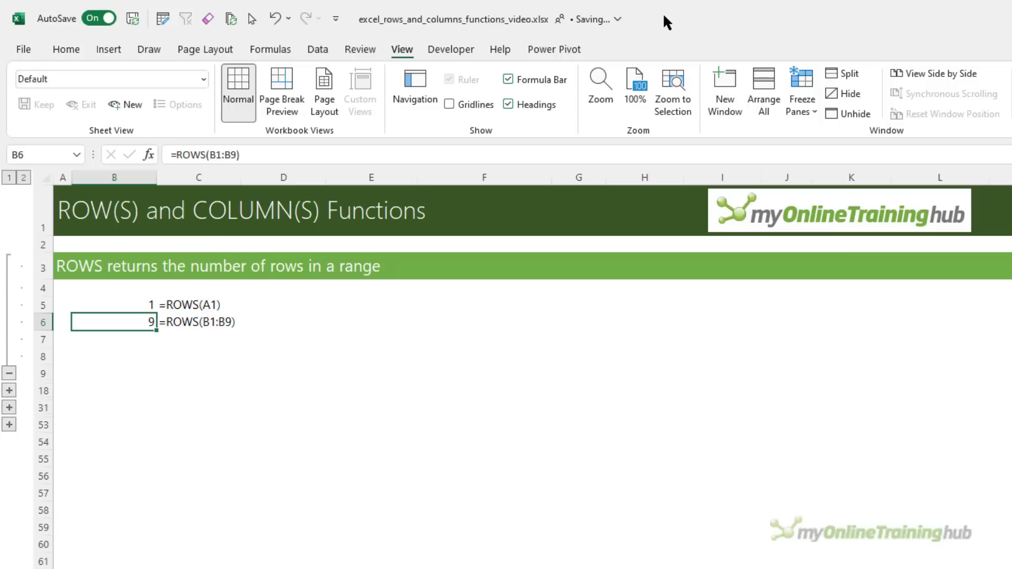
key(Down)
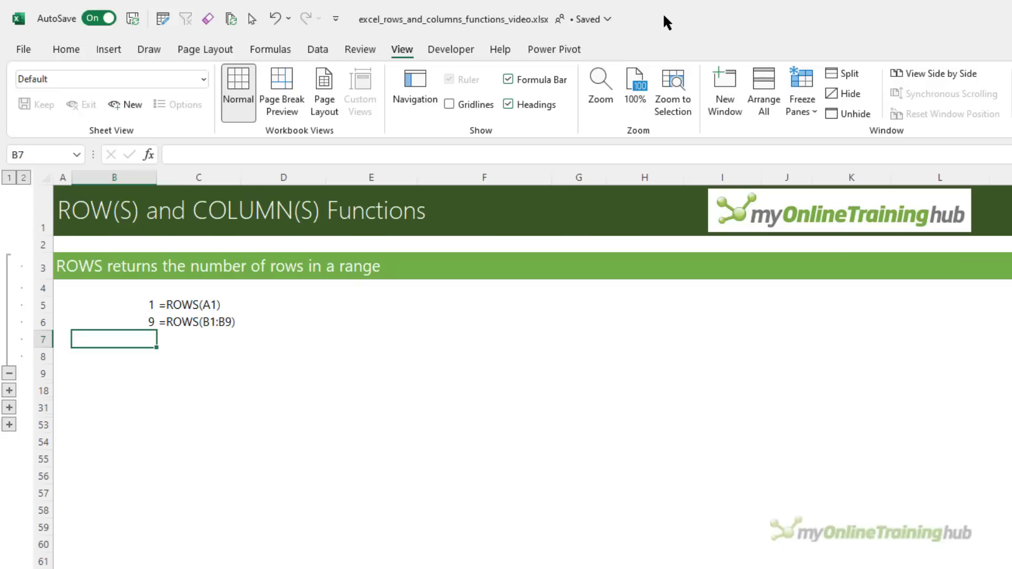
Enter =ROWS(4:4) in B7 and =ROWS(2:11) in B8, returning 1 and 10
text(=ROWS()
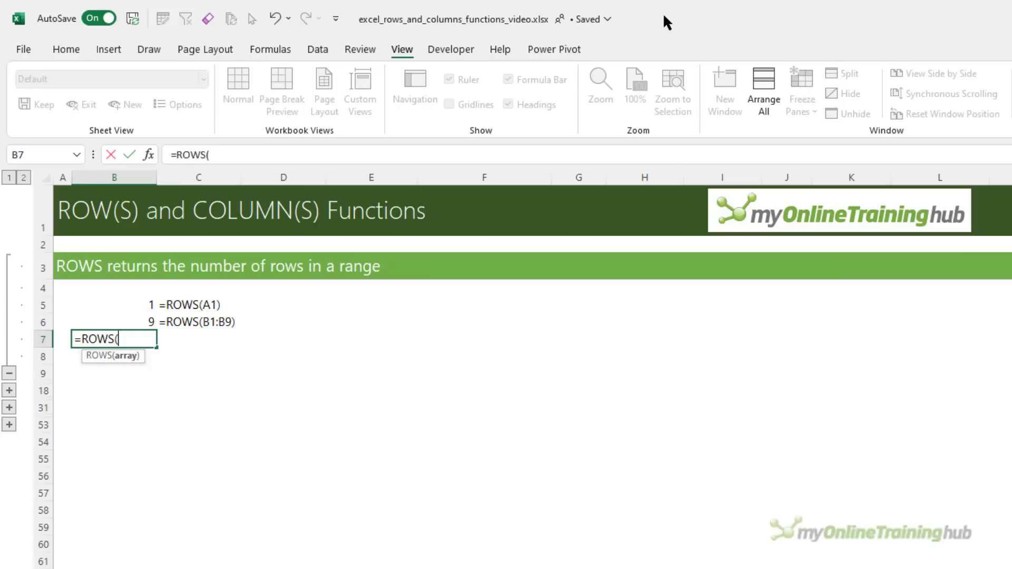
text(4:4))
key(Return)
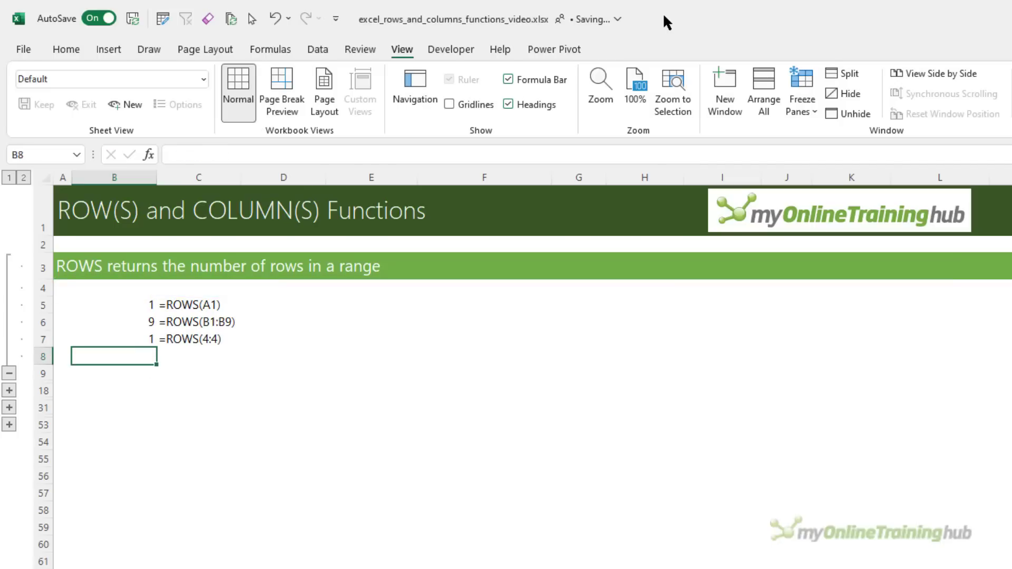
text(=ROWS(2:11)
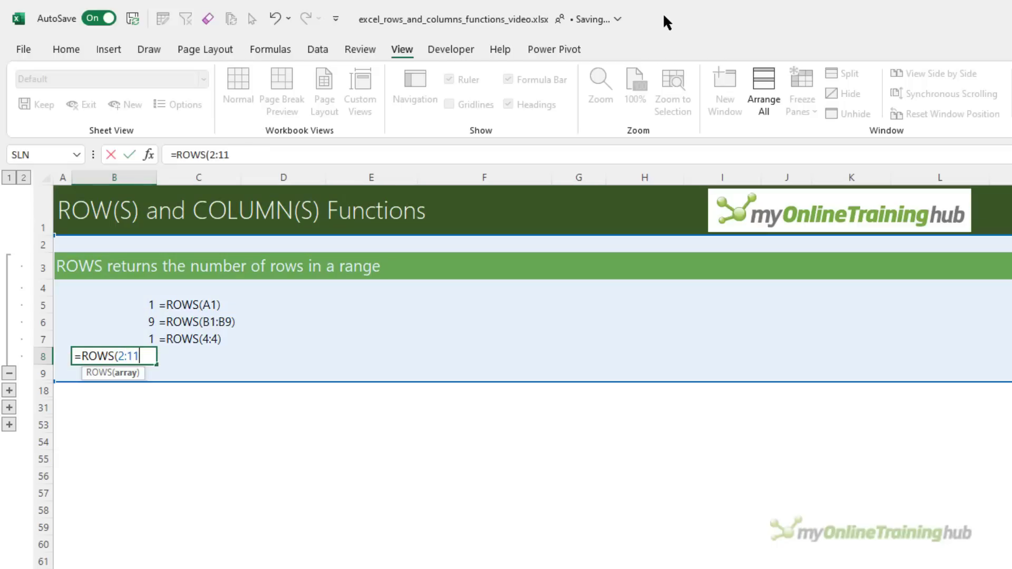
text())
key(Return)
key(Up)
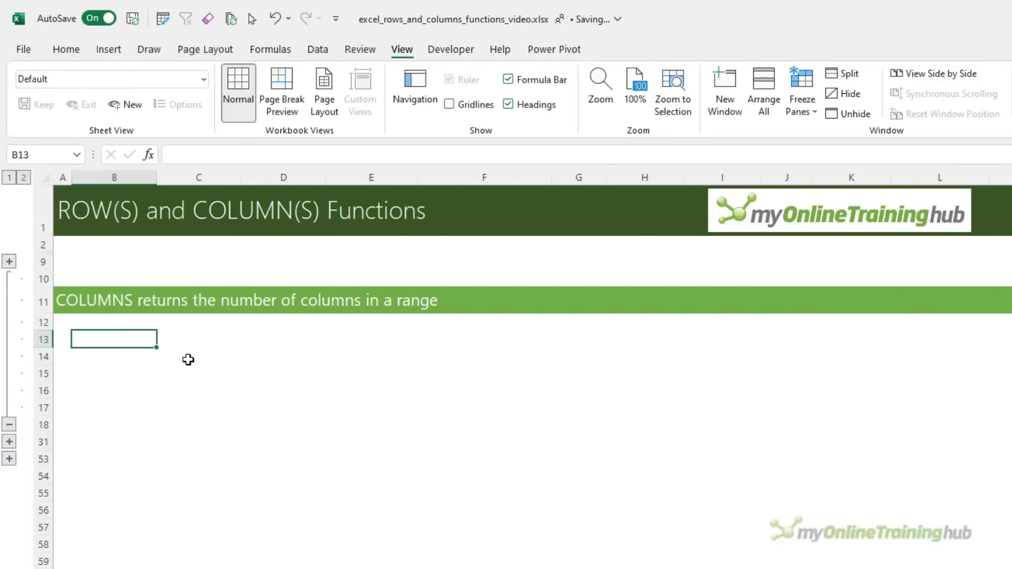
Enter =COLUMNS(C12:D12) in B13 and =COLUMNS(E12) in B14, returning 2 and 1
text(=col)
key(Down)
key(Tab)
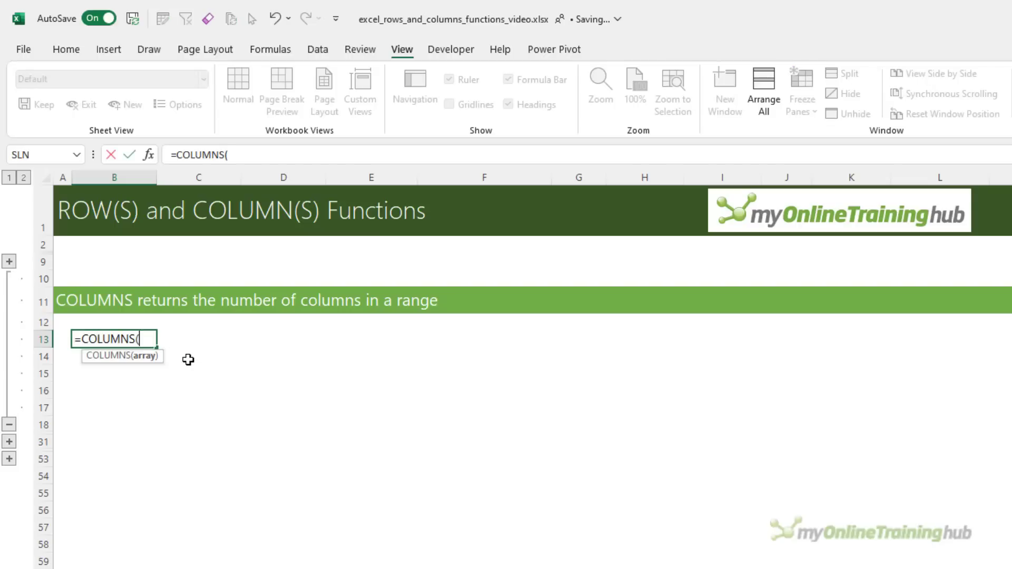
text(C12:D12))
key(ctrl+Return)
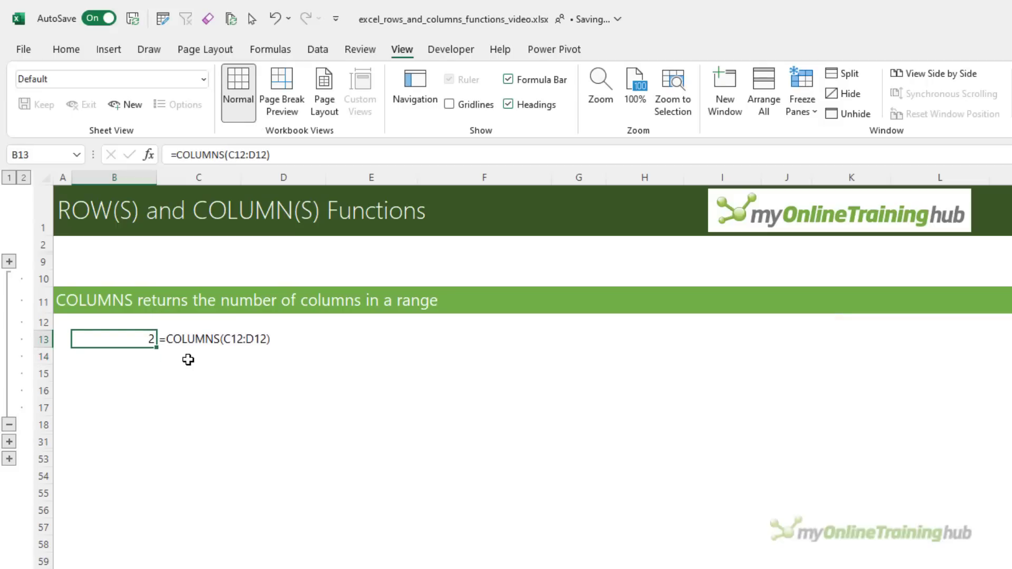
key(Down)
text(=colu)
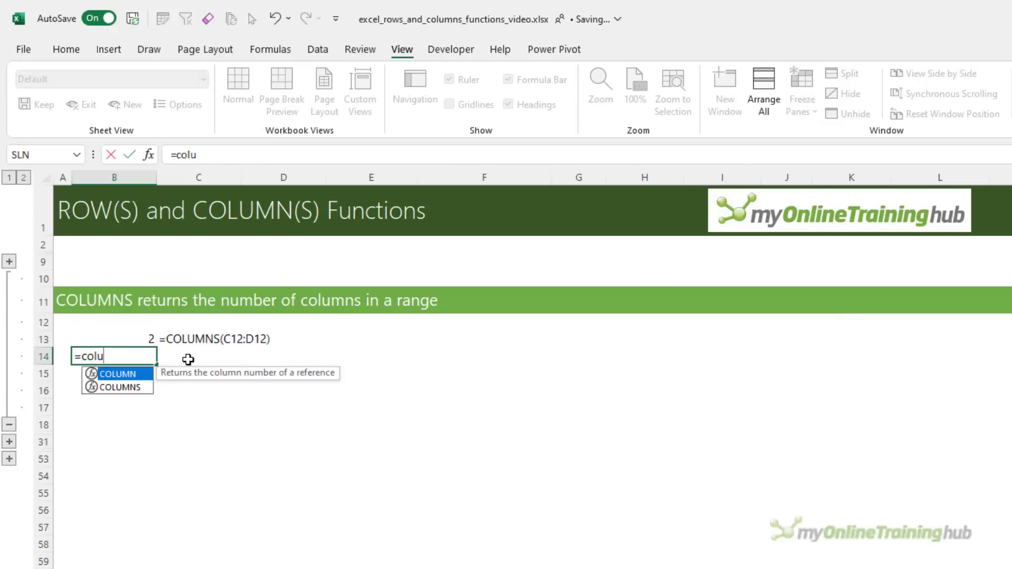
key(Down)
key(Tab)
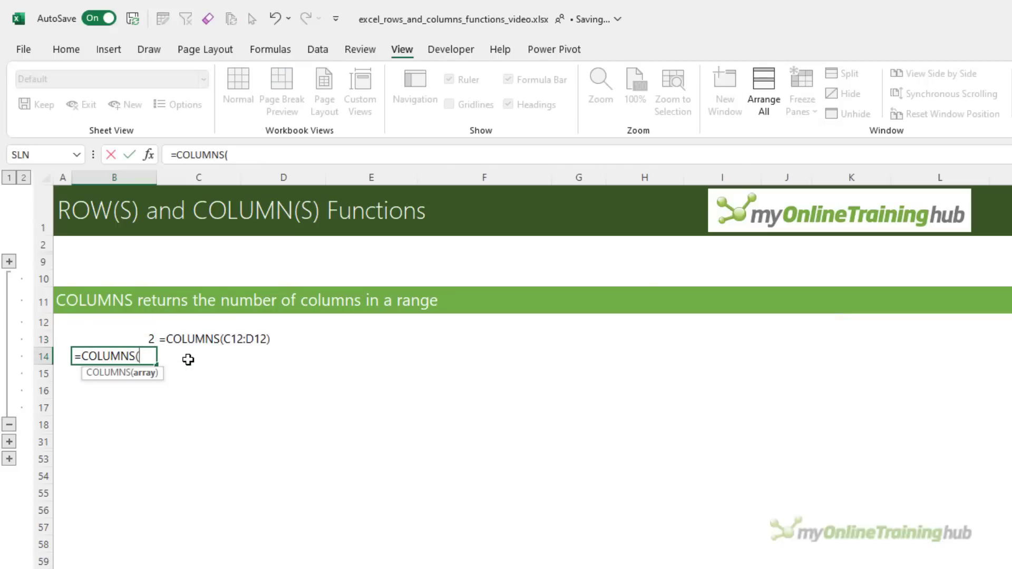
text(E12))
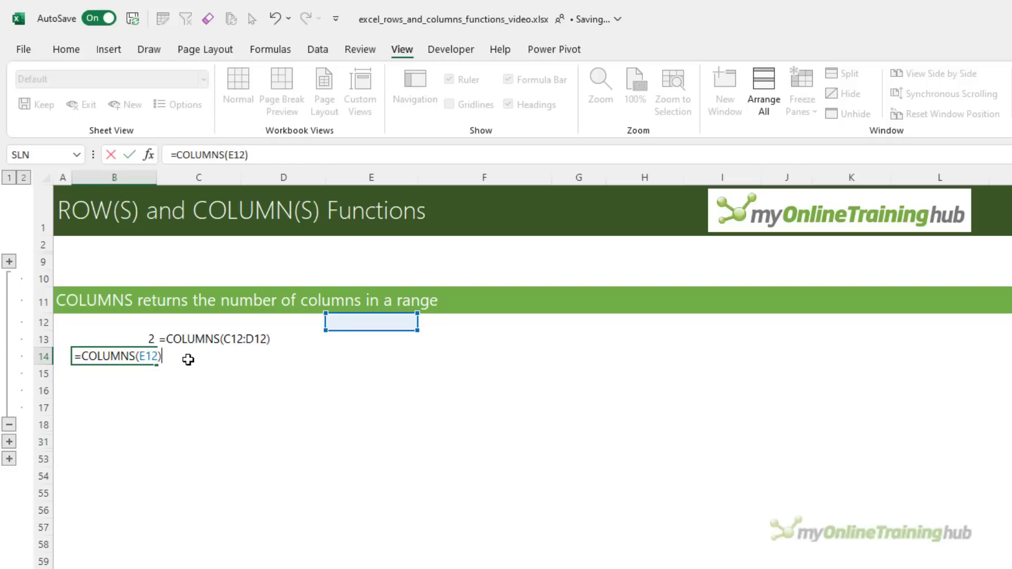
key(Return)
Enter =COLUMNS(A:D) in B15 and =COLUMNS(E:E) in B16, returning 4 and 1
text(=)
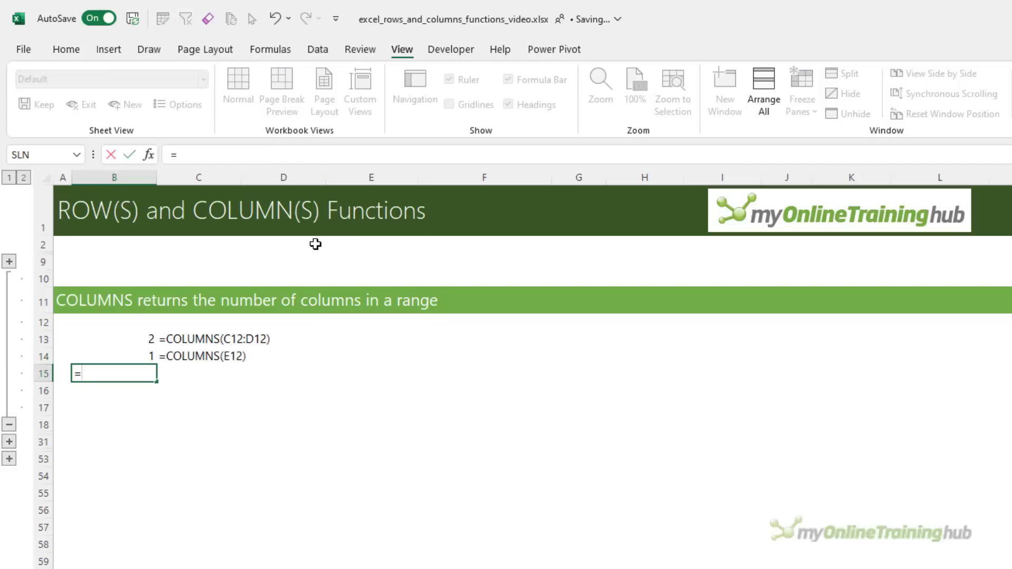
text(col)
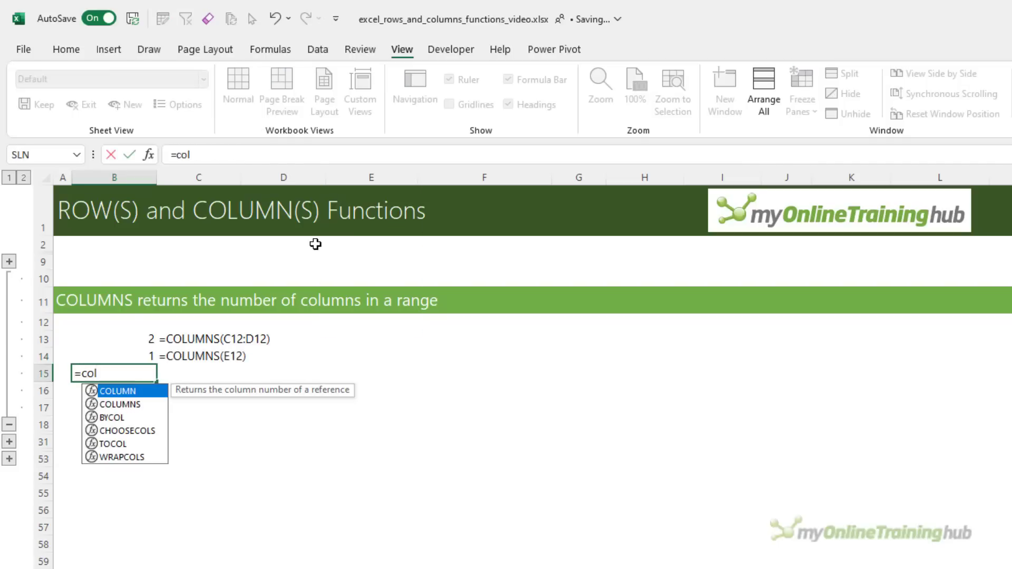
key(Down)
key(Tab)
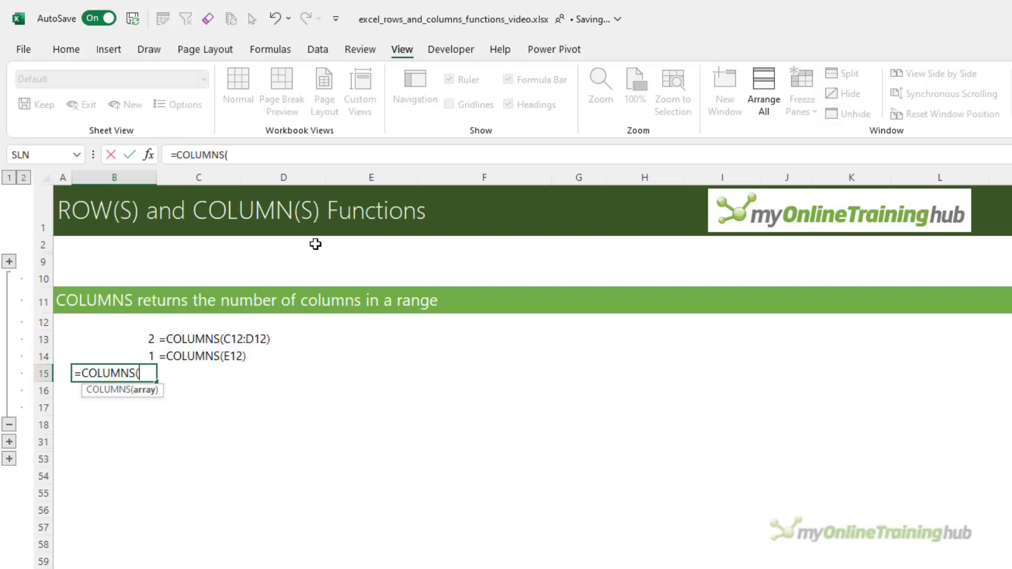
text(A)
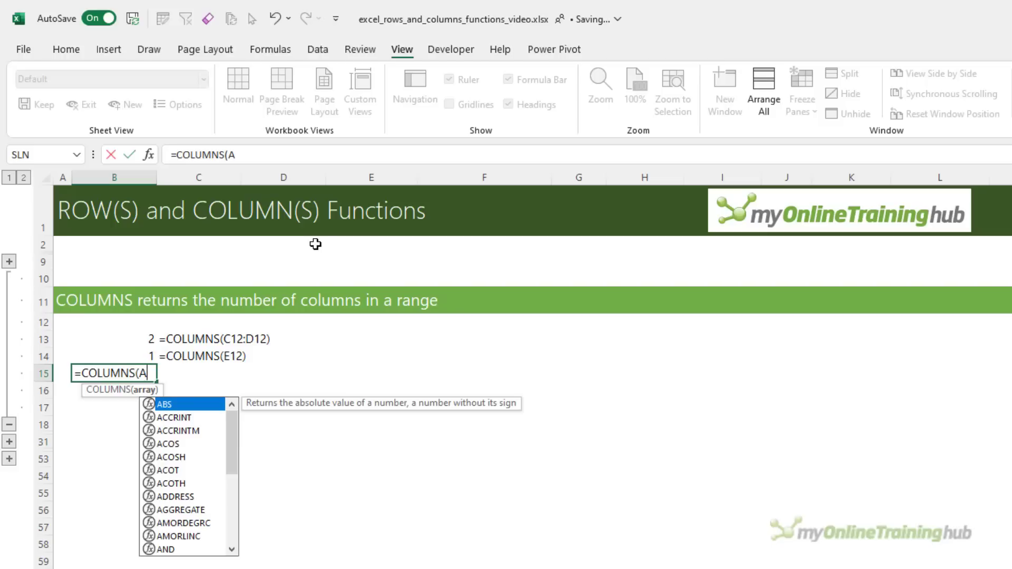
text(:D)
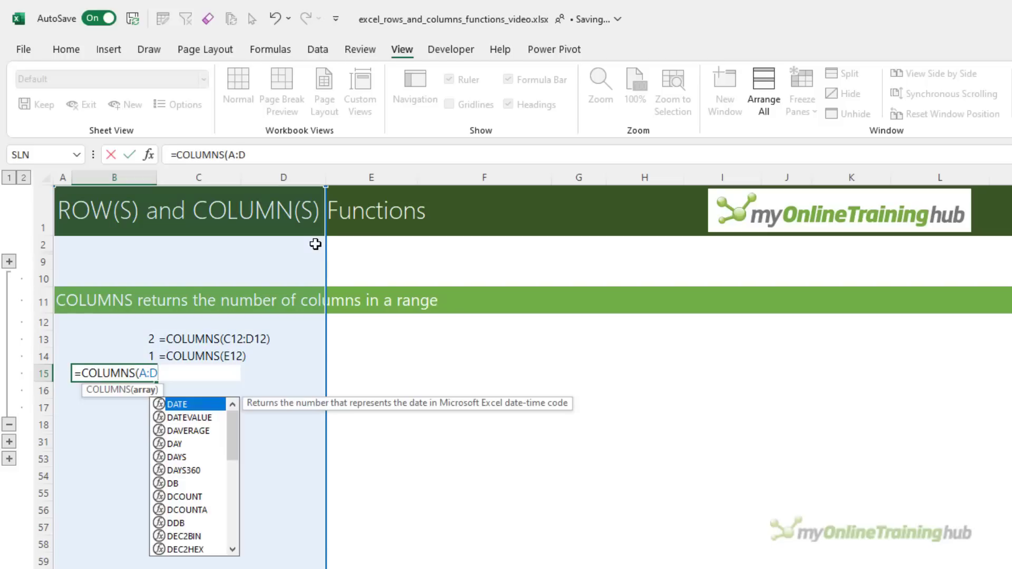
key(Return)
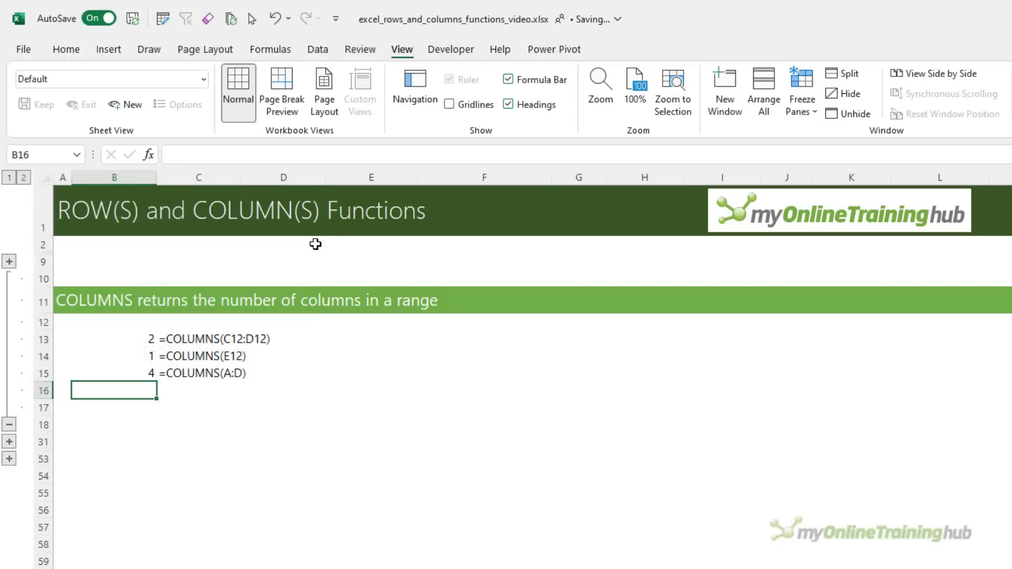
text(=colu)
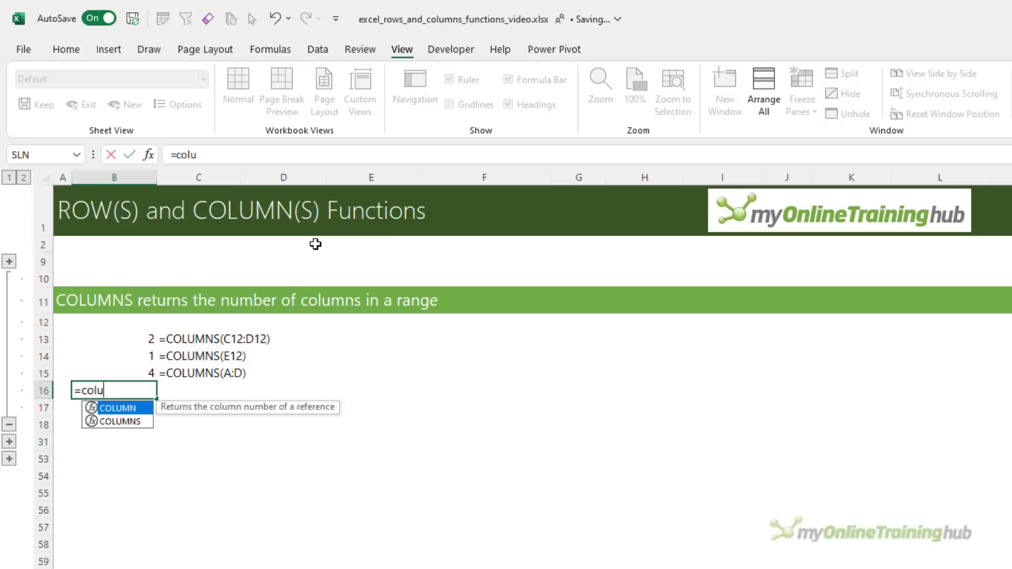
text(mns(E:E)
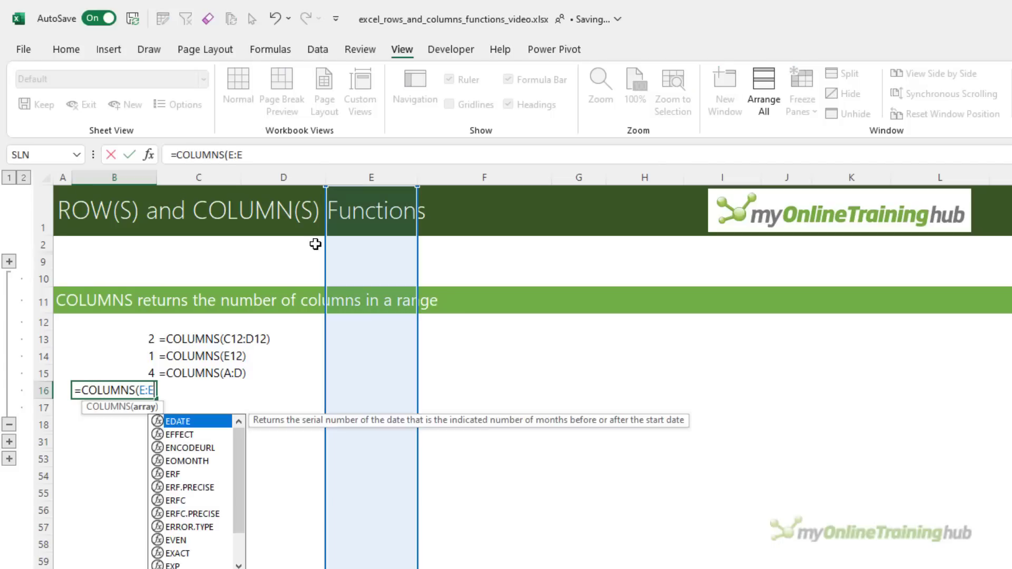
text())
key(Return)
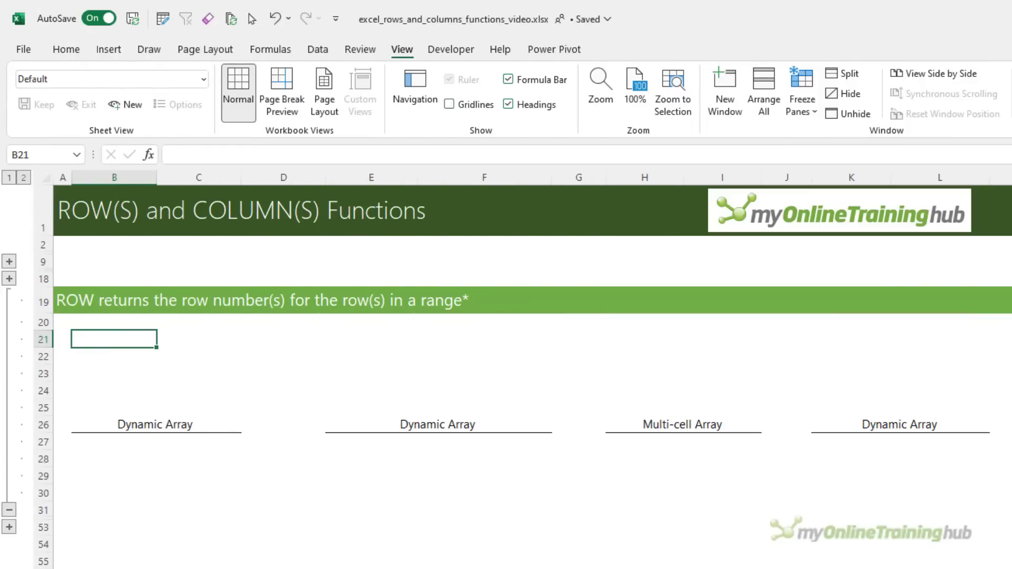
Enter =ROW(A1) in B21 and fill it down to B22 as =ROW(A2)
text(=row)
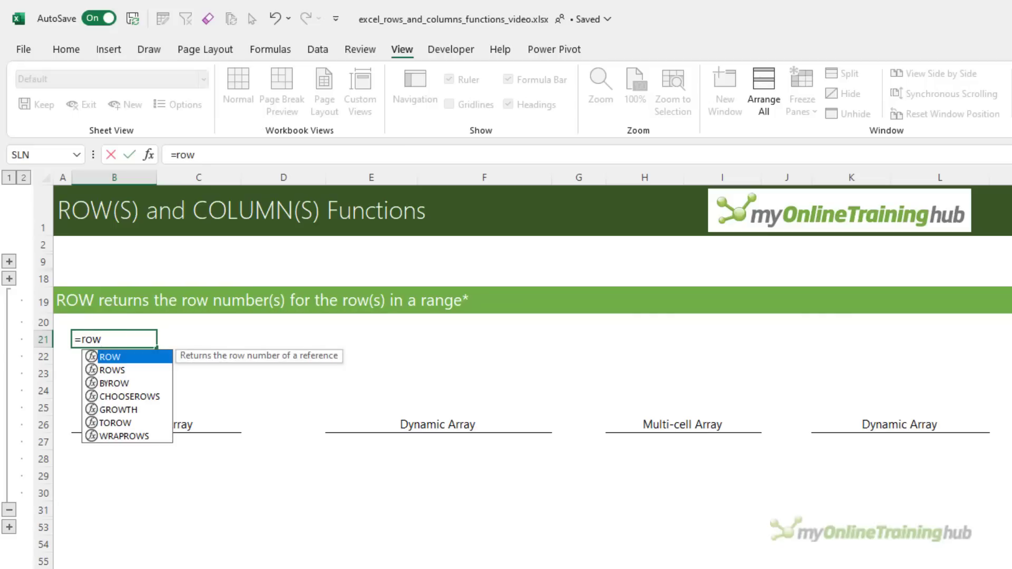
key(Tab)
text(A1))
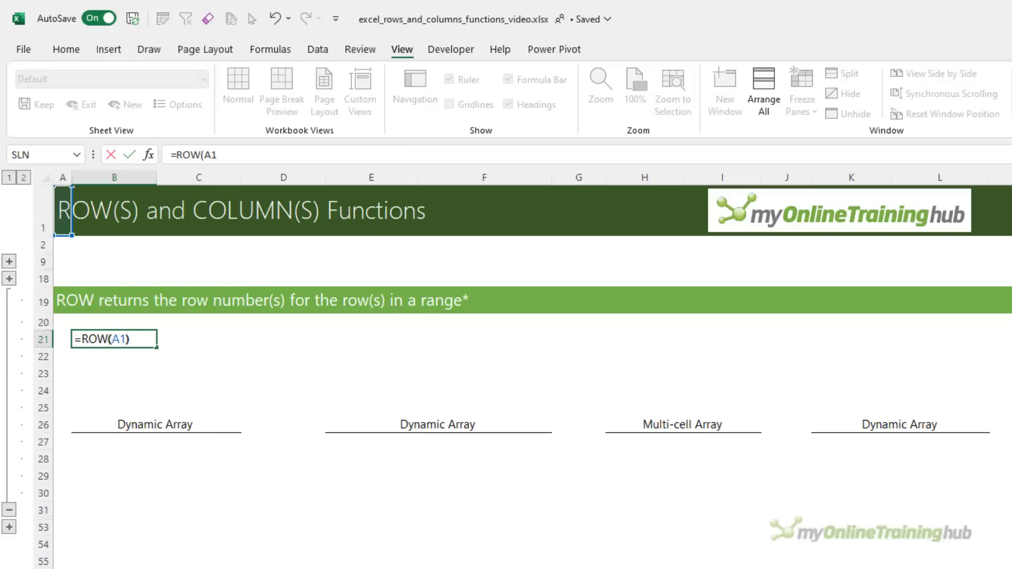
key(Return)
click(113, 338)
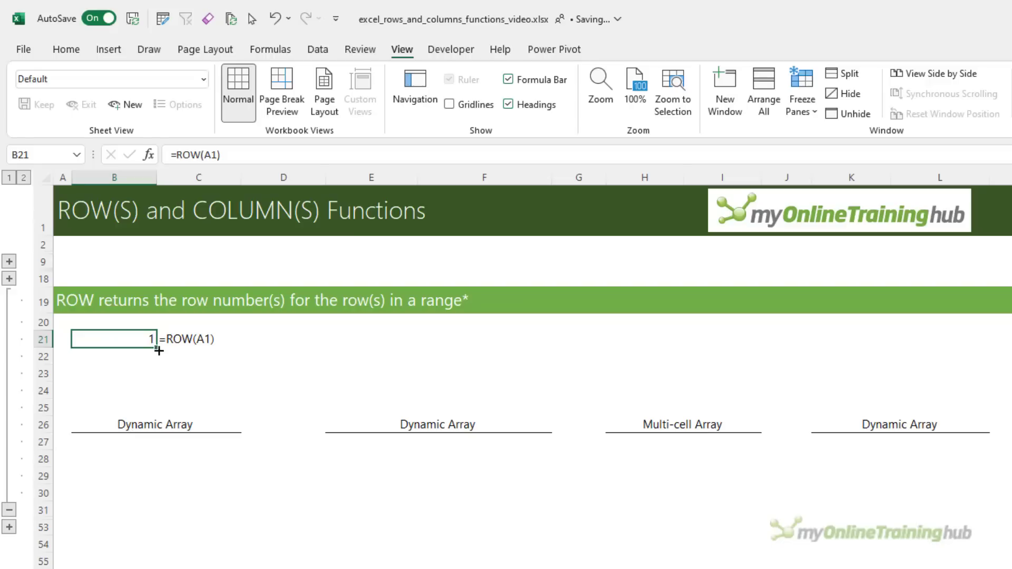
drag(157, 348, 151, 358)
click(133, 358)
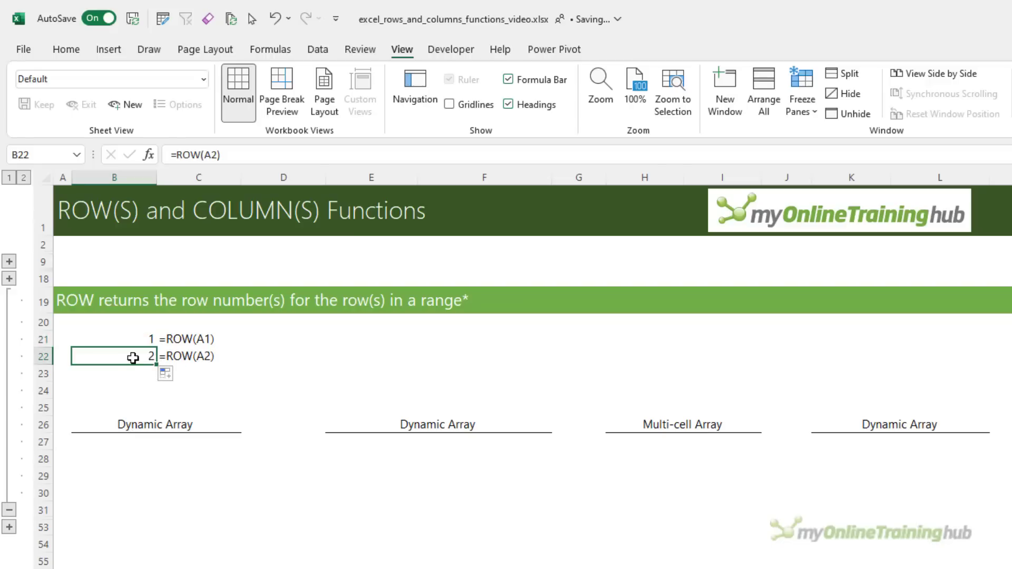
Enter =ROW(2:2) in B23 and =ROW() in B24, returning 2 and 24
click(145, 370)
text(=)
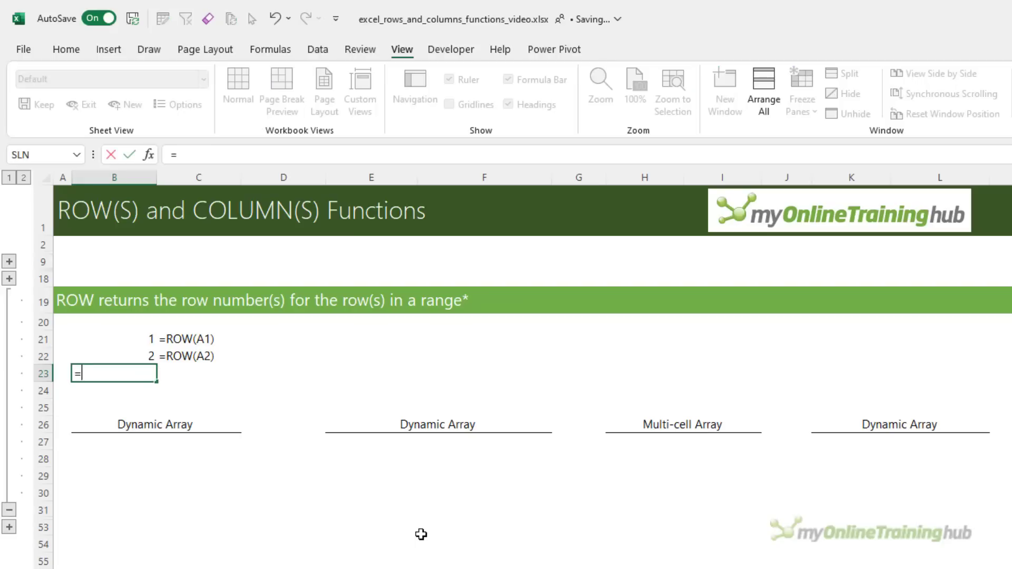
text(ROW()
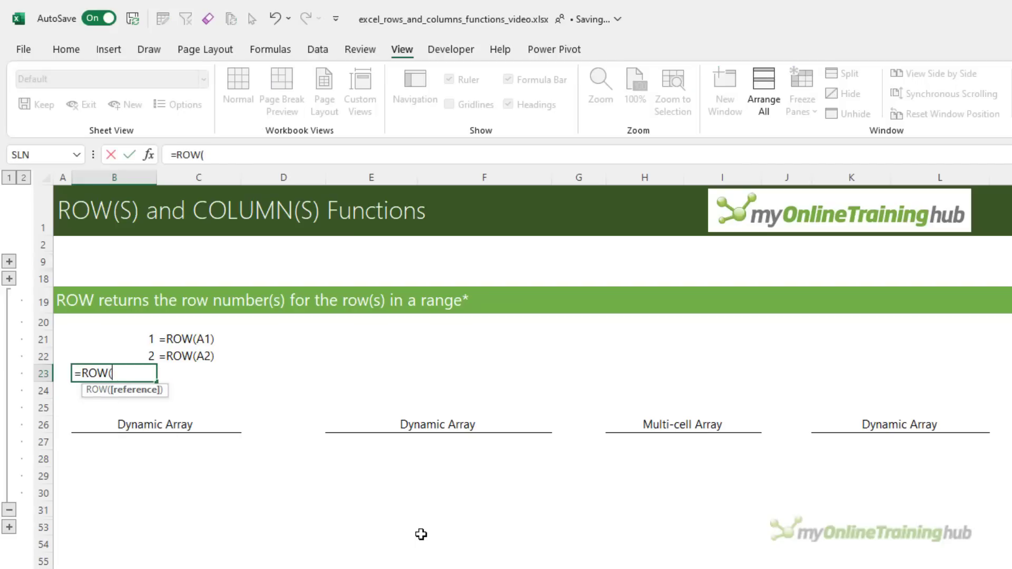
text(2:2))
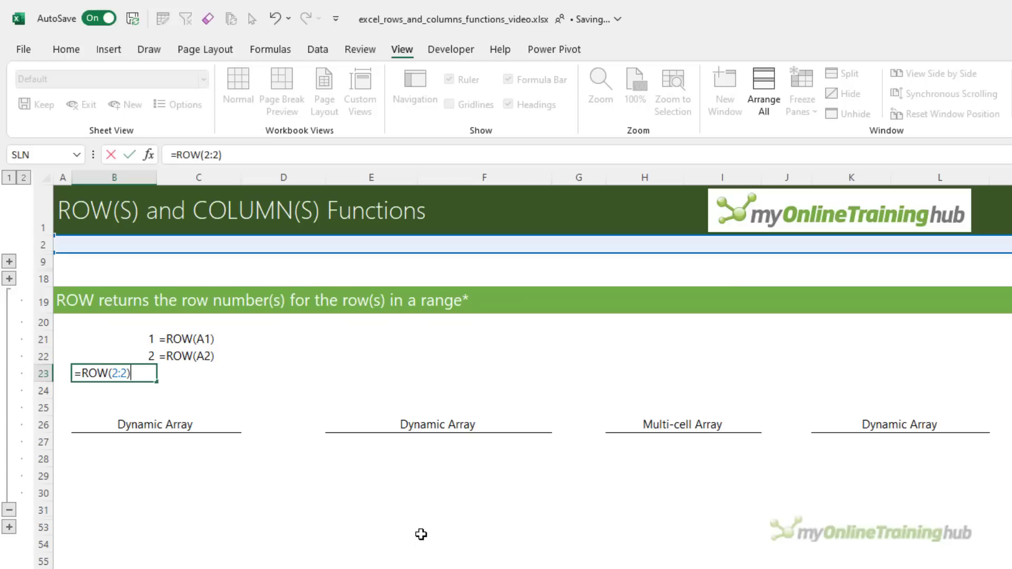
key(ctrl+Return)
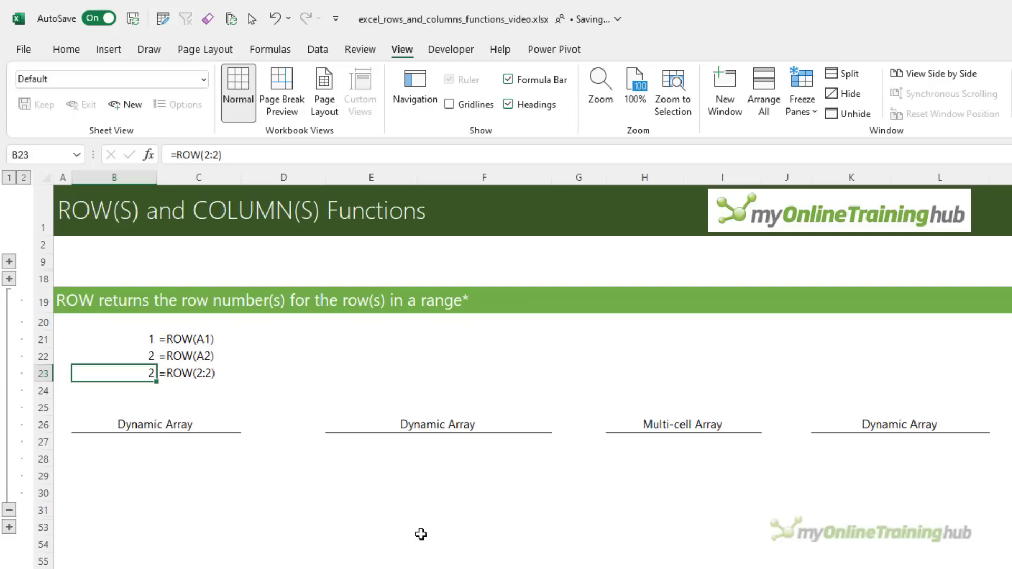
key(Down)
text(=row)
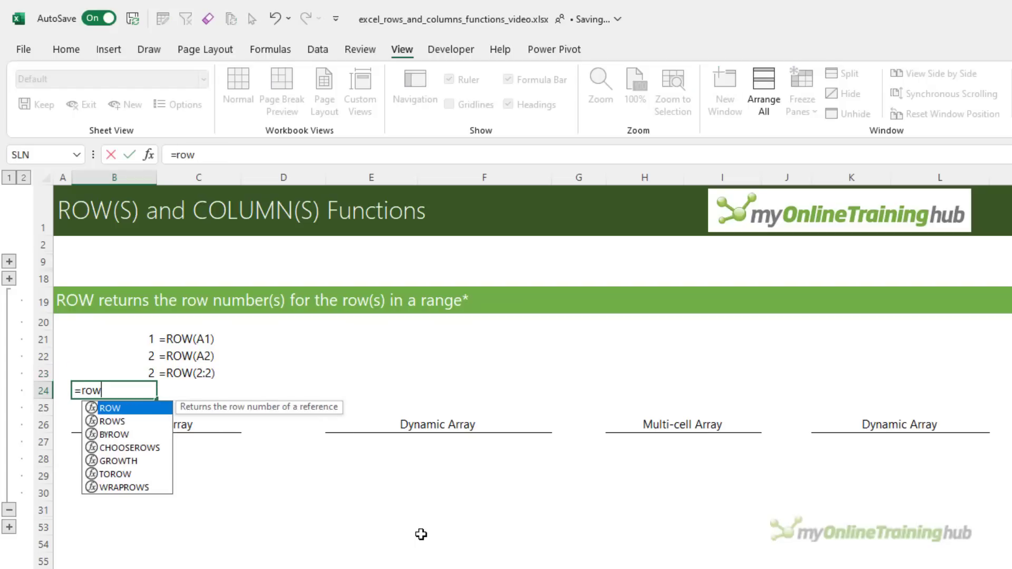
key(Tab)
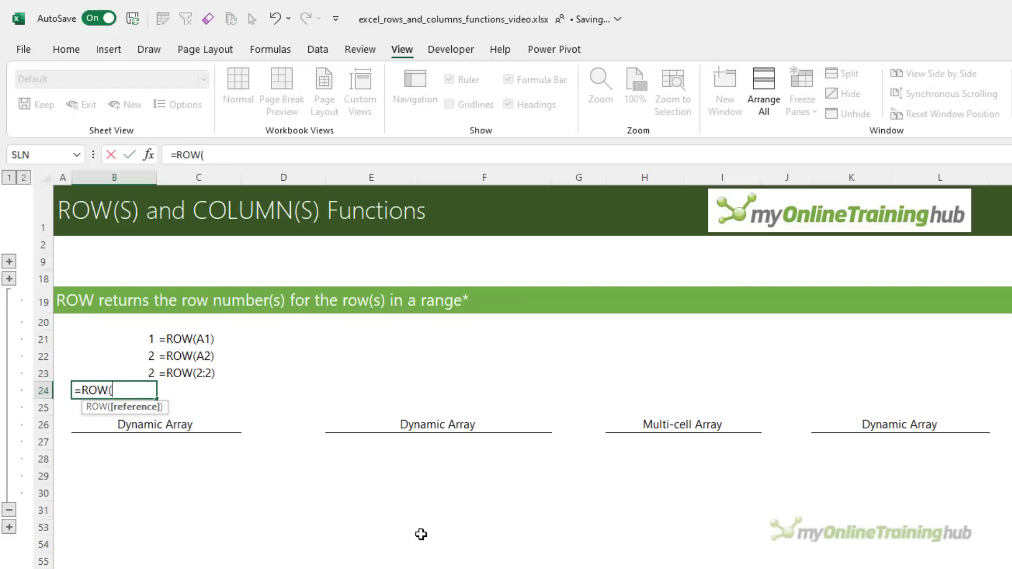
text())
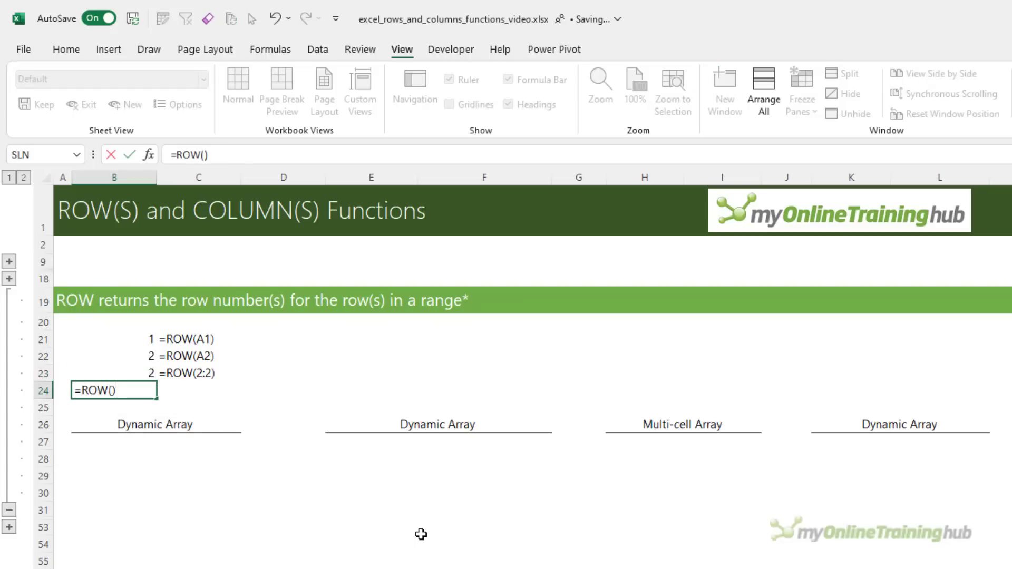
key(Return)
key(Up)
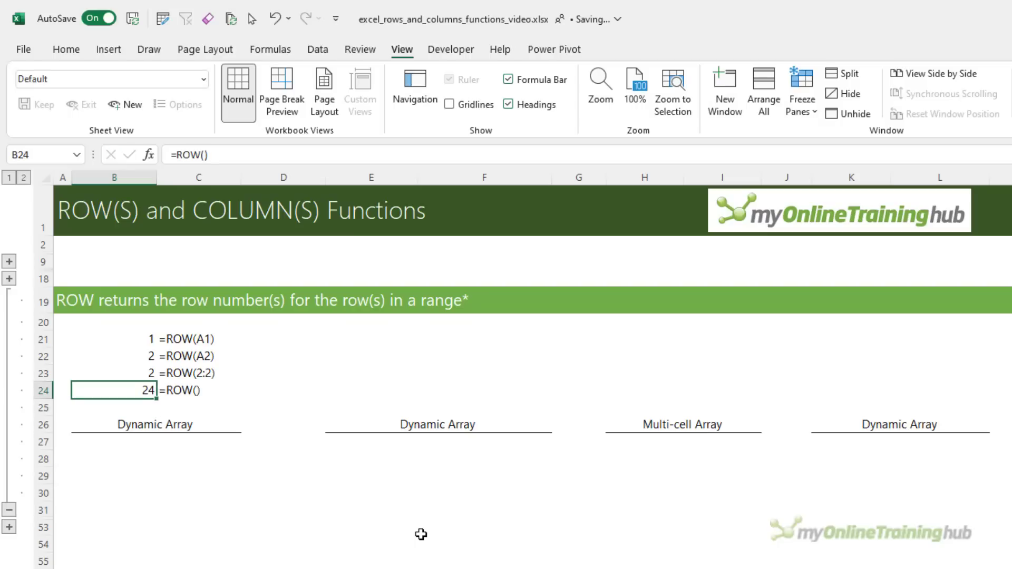
key(Down)
key(Down)
key(Down)
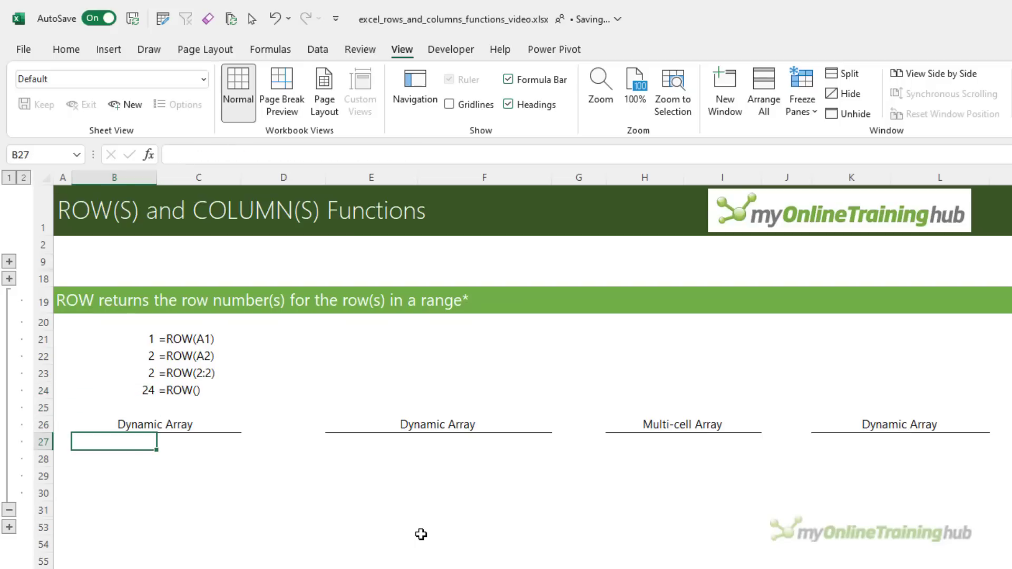
Enter =ROW(A1:A3) in B27 and check its spilled values 1, 2, 3 through B29
text(=row)
key(Tab)
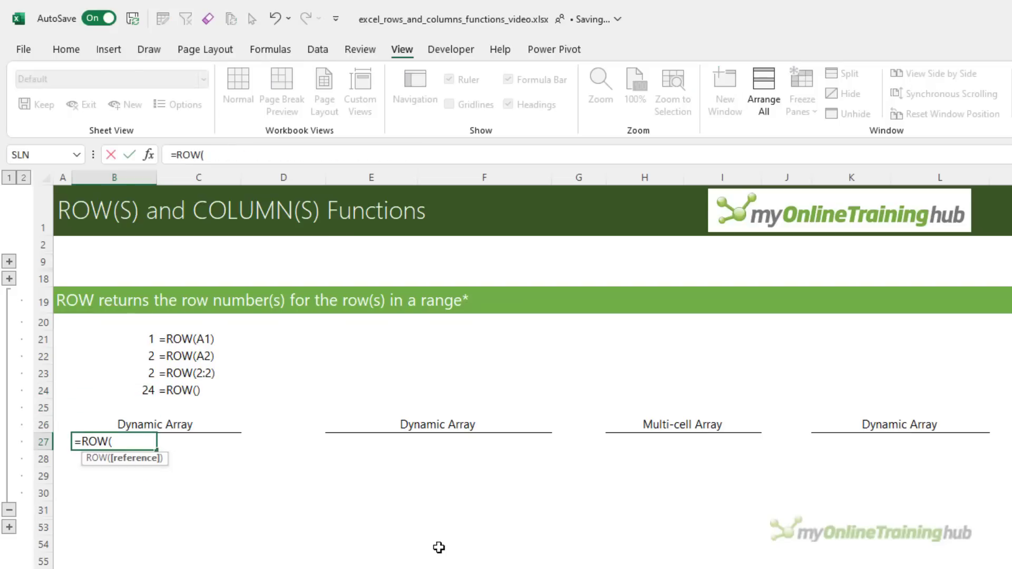
text(A1:A)
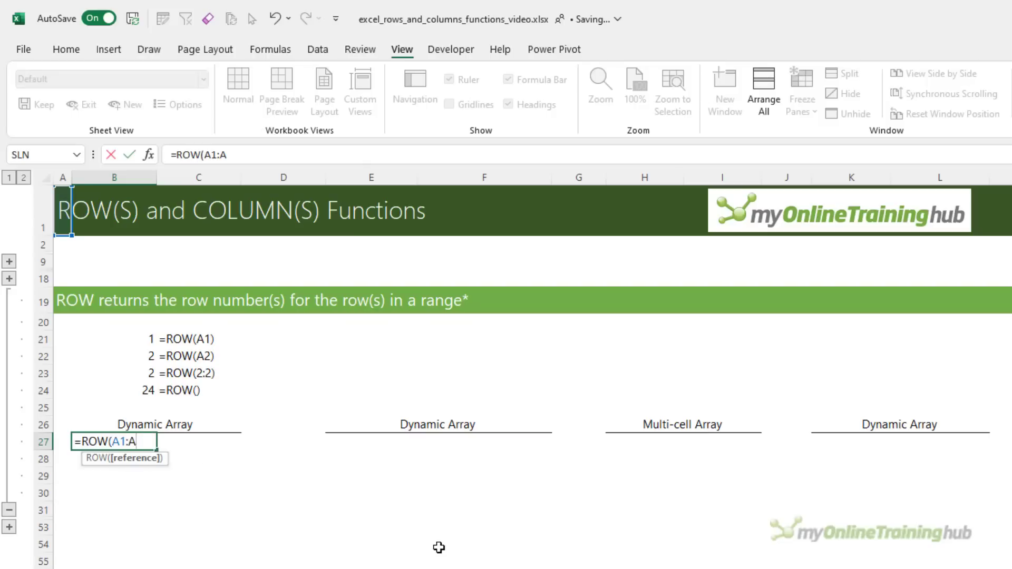
key(Return)
key(Up)
key(Down)
key(Down)
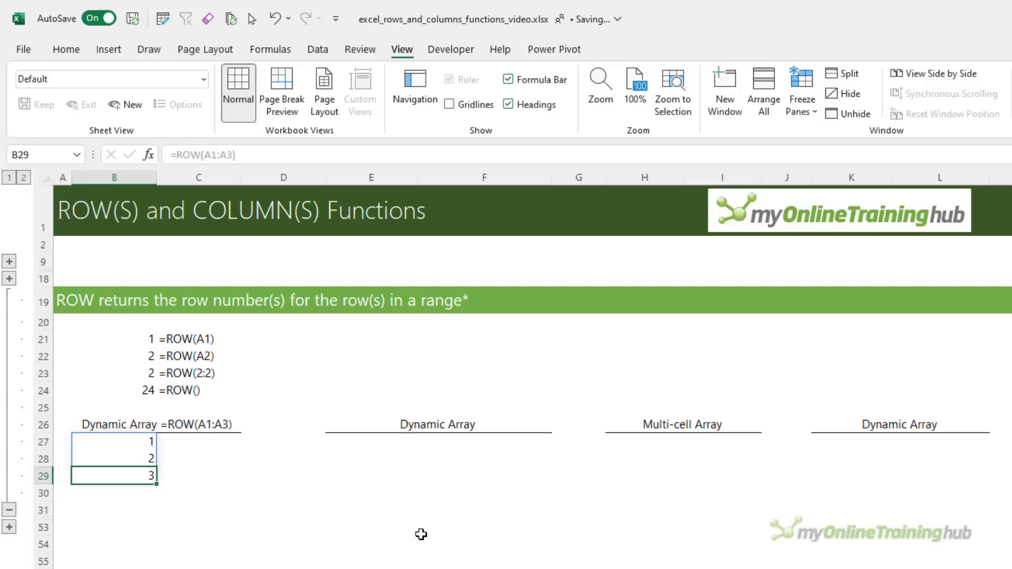
key(Up)
key(Up)
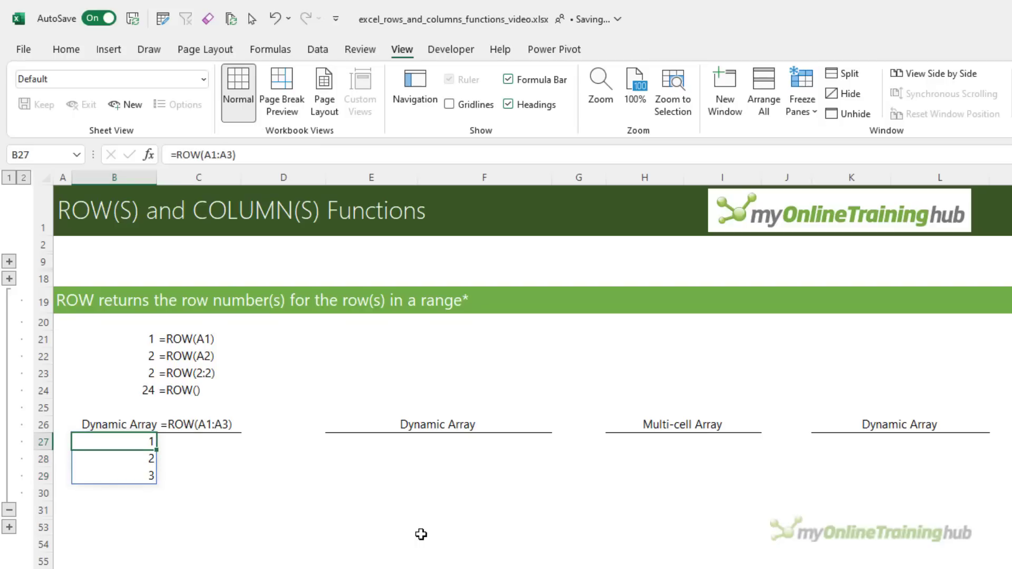
key(Down)
key(Down)
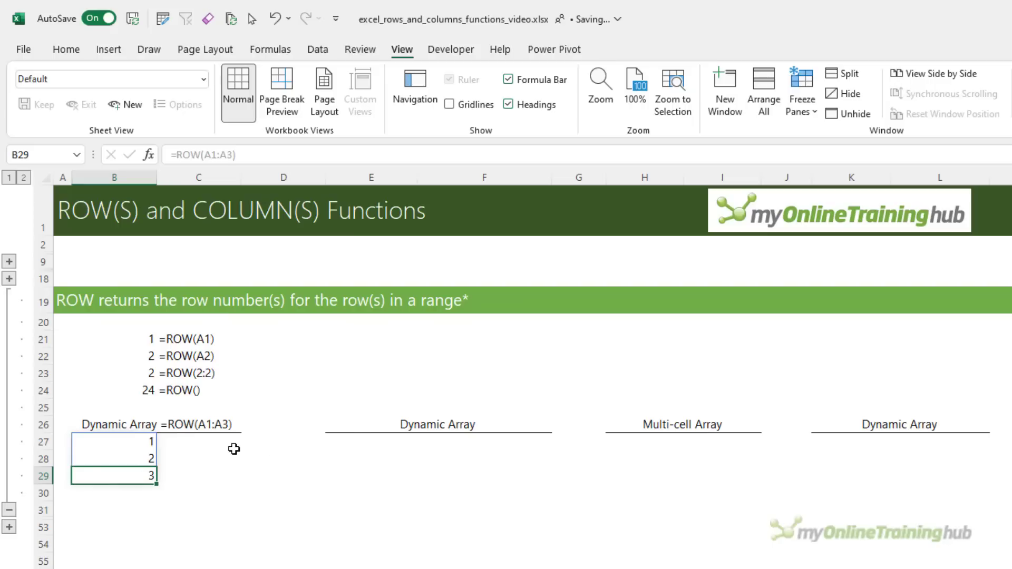
Enter =ROW(3:5) in E27 so it spills 3, 4, 5
click(364, 441)
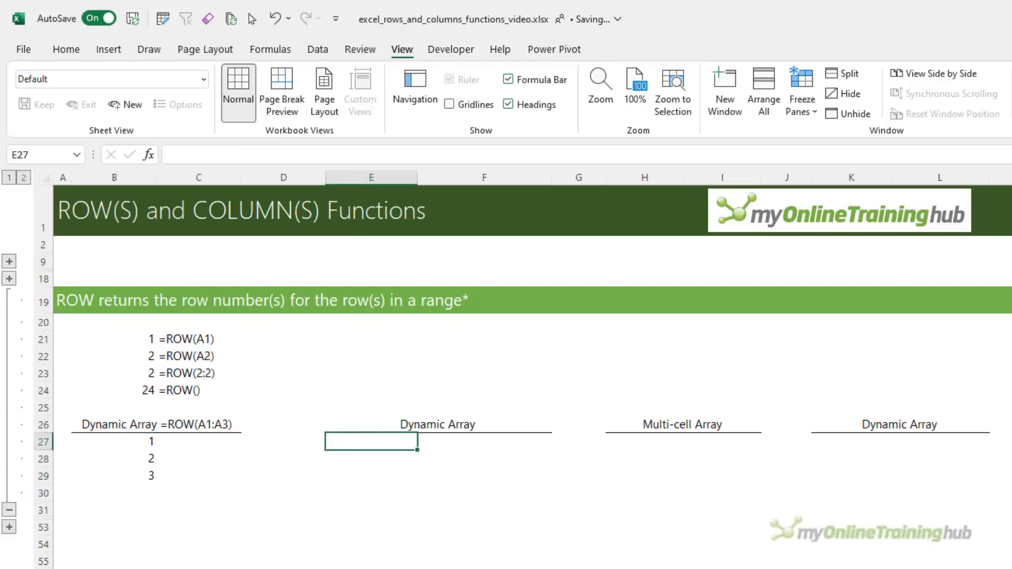
text(=row)
key(Tab)
text(3:5))
key(Return)
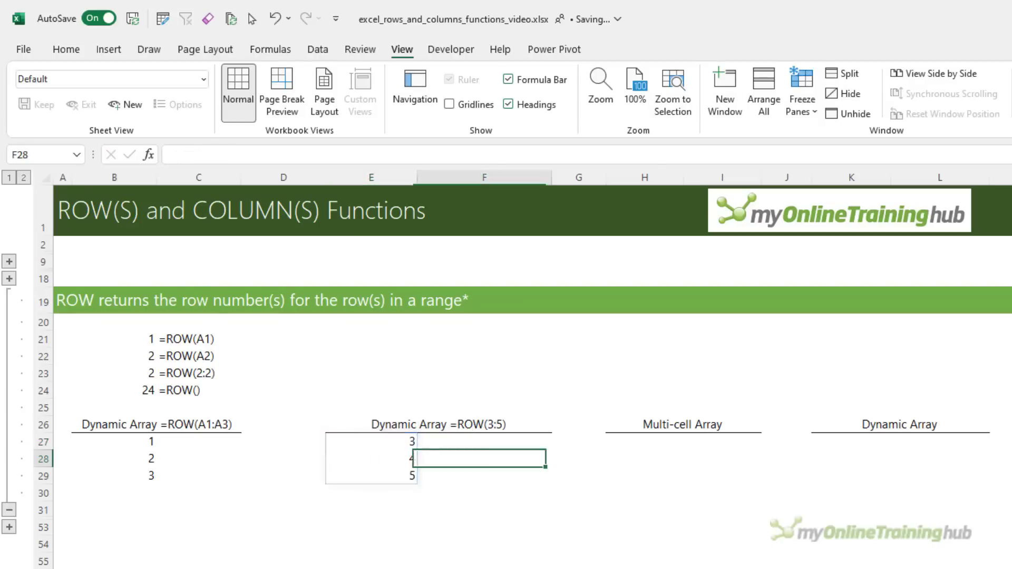
Enter =ROW(3:5) as a multi-cell array formula in H27:H29
click(644, 441)
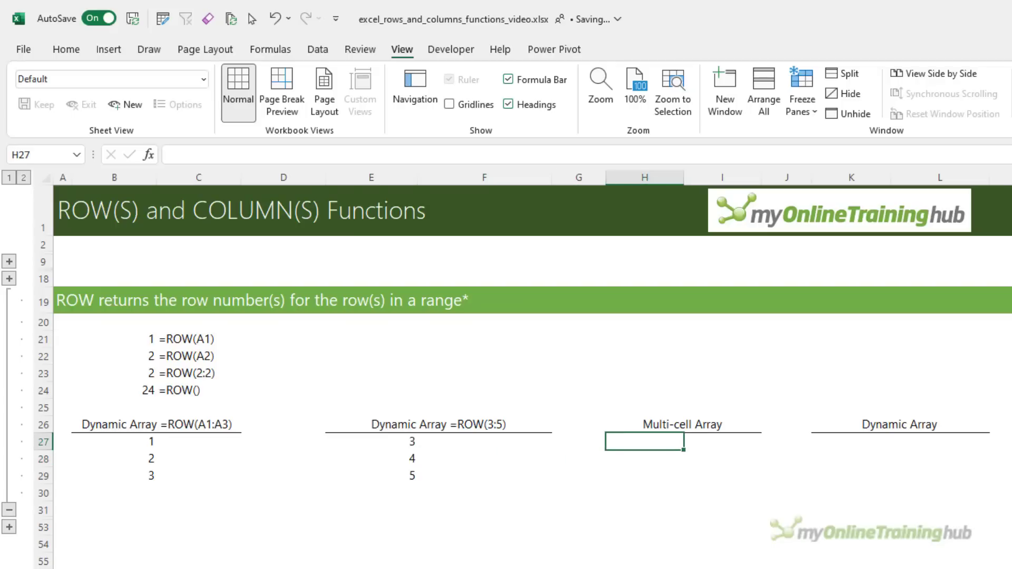
drag(644, 442, 644, 475)
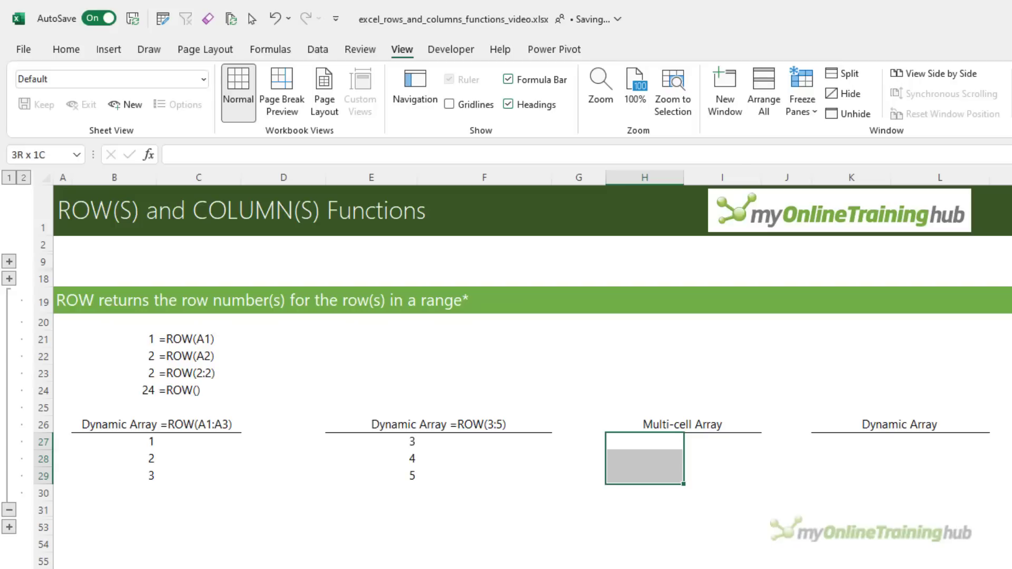
text(=row)
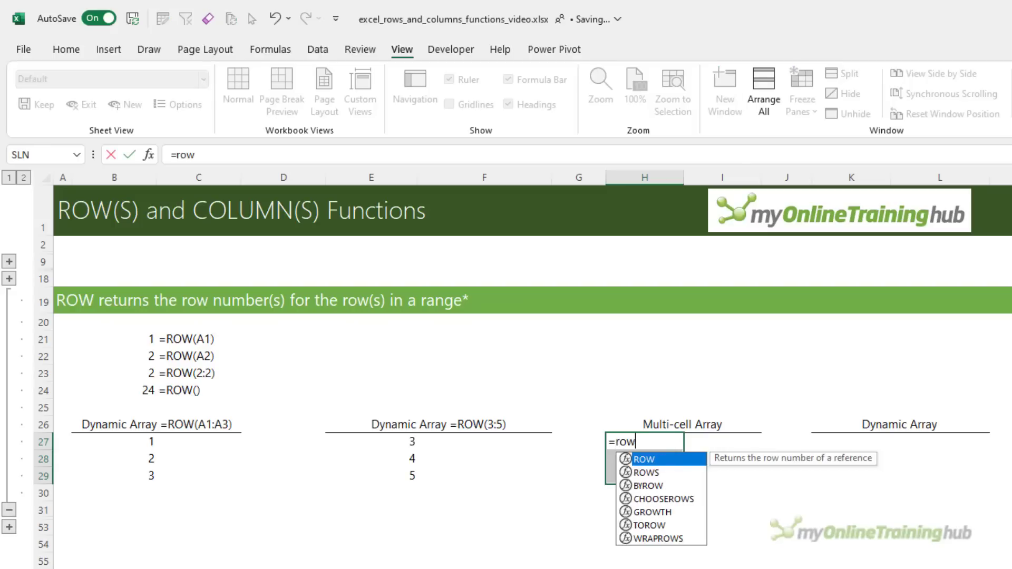
text((3:5))
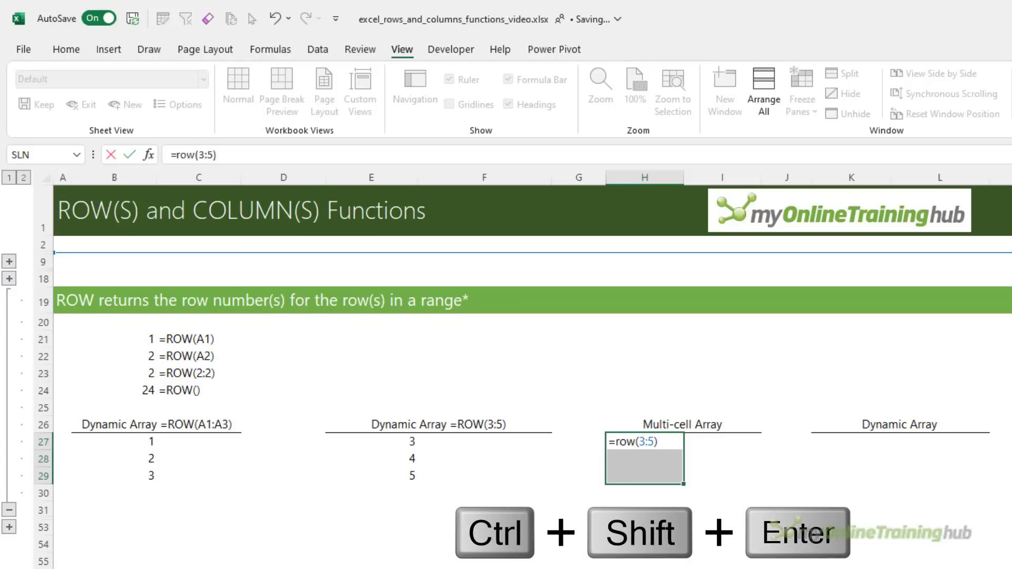
key(ctrl+shift+Return)
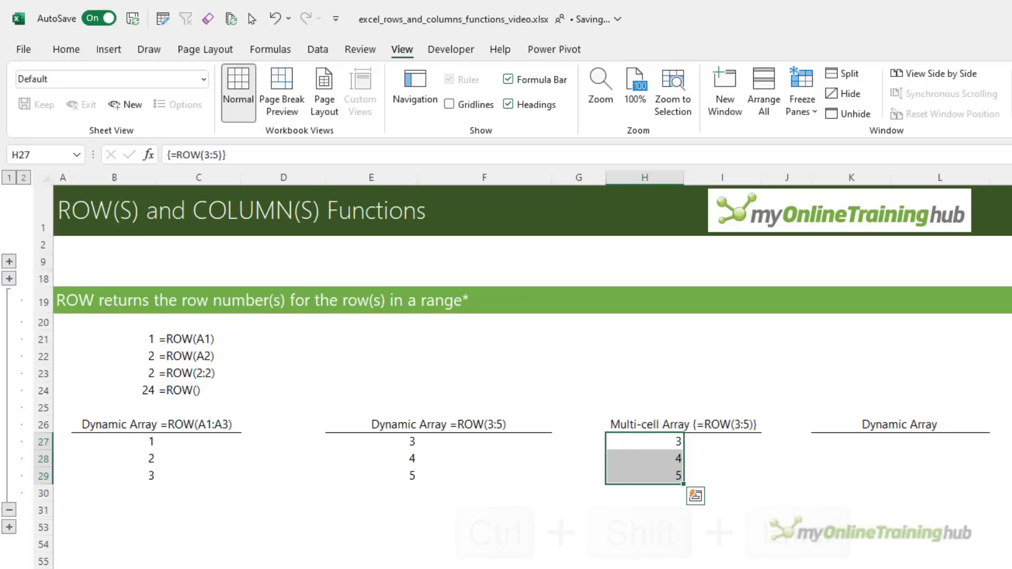
Enter =SEQUENCE(3) in K27
click(851, 442)
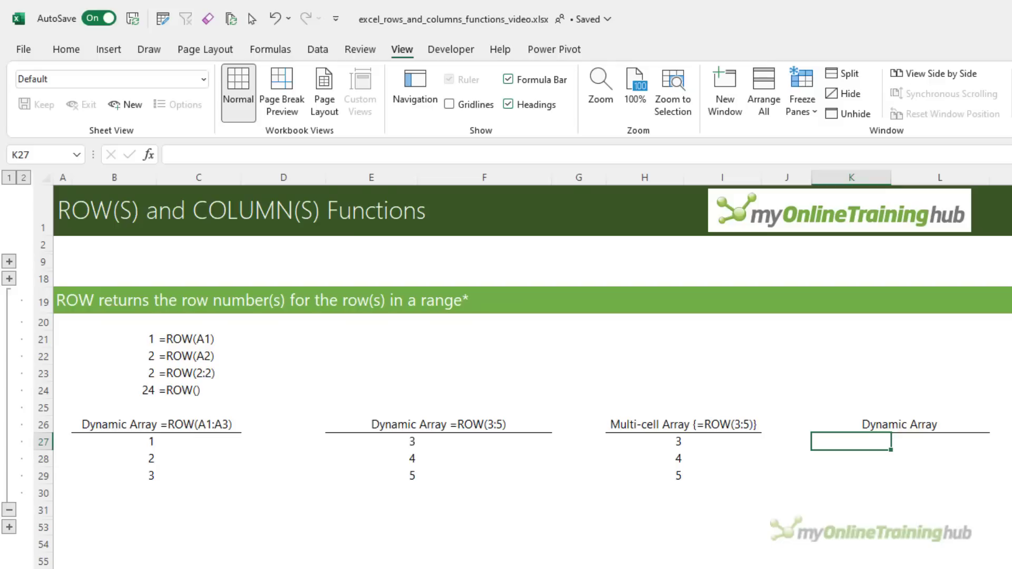
text(=)
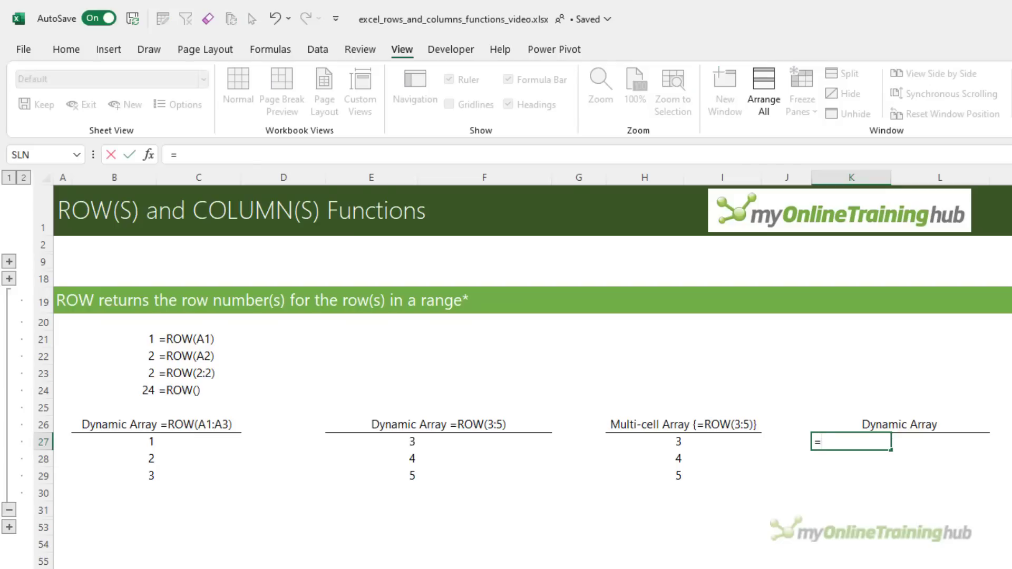
text(seq)
key(Tab)
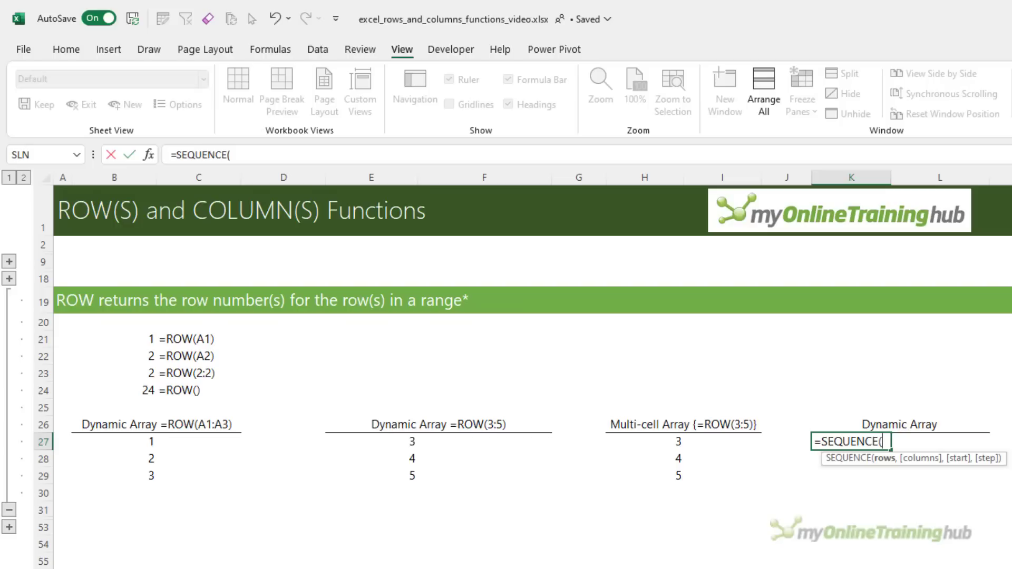
text(3))
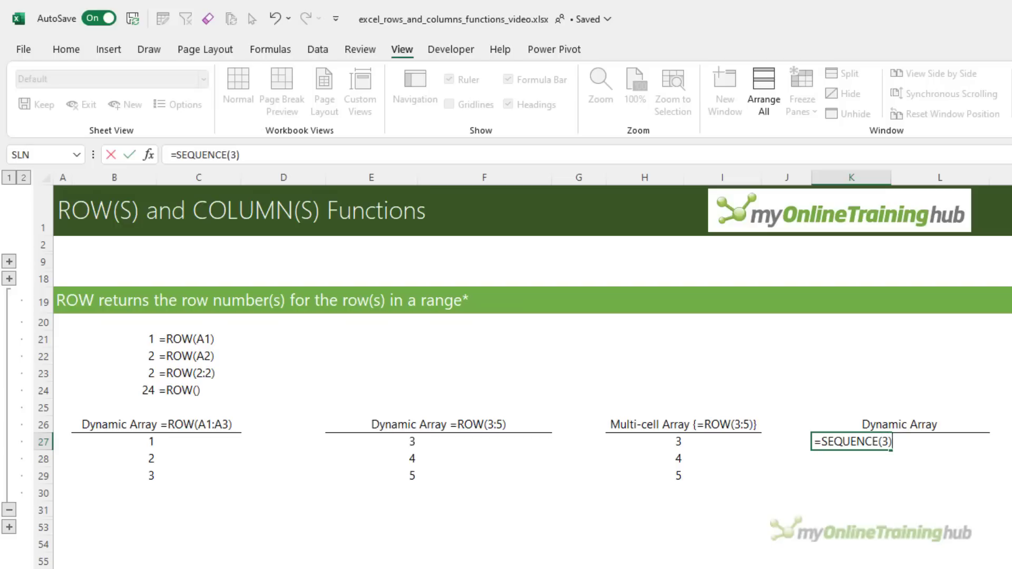
key(ctrl+Return)
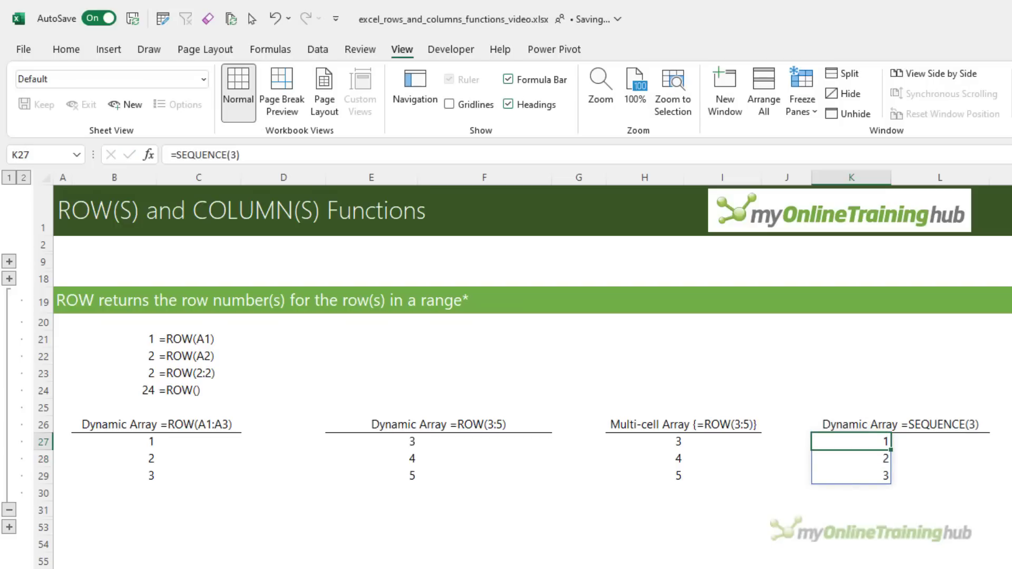
Edit the formula to =SEQUENCE(3,,3) so K27:K29 spill 3, 4, 5
key(F2)
key(Left)
key(BackSpace)
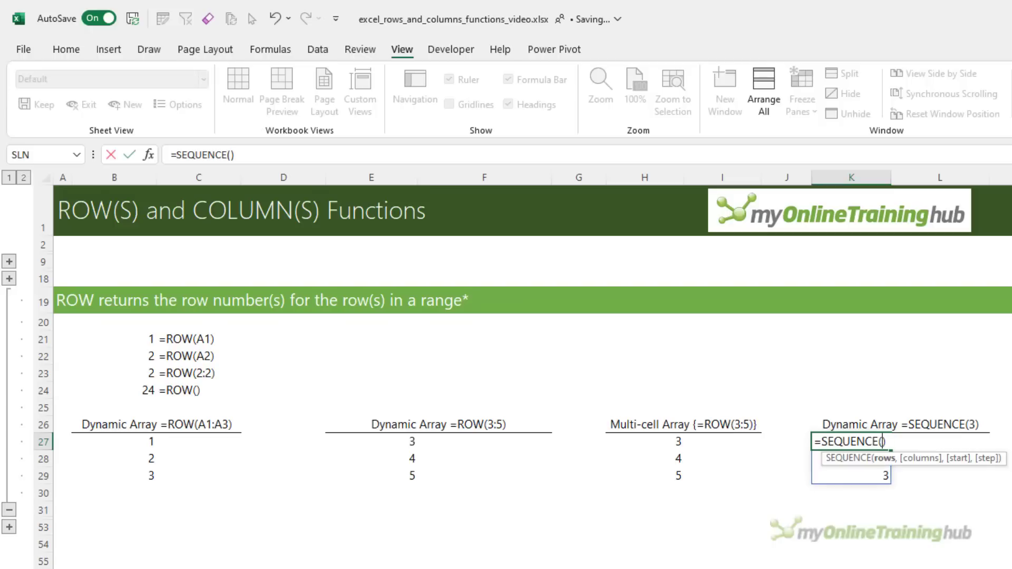
text(3,,3)
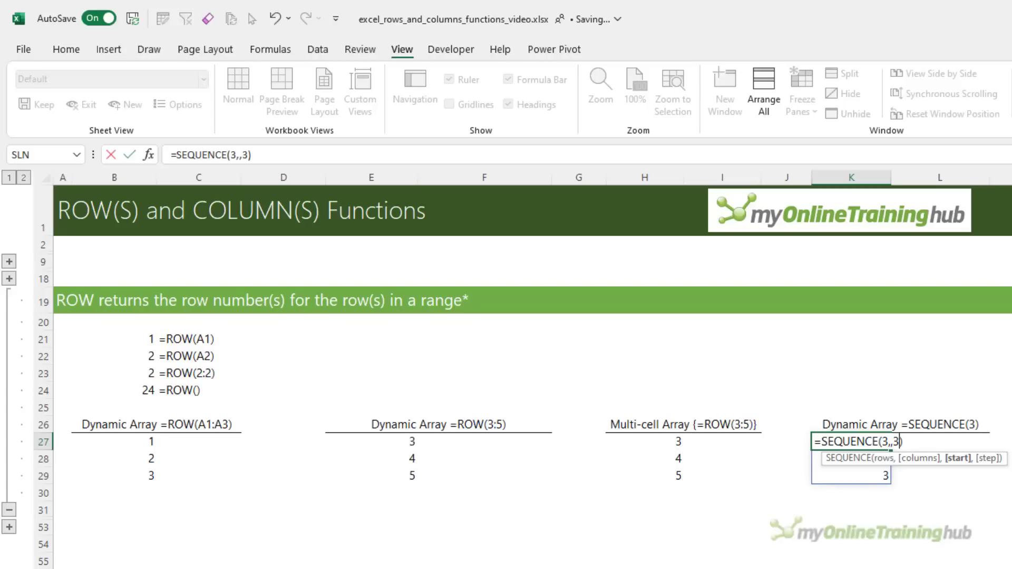
key(Return)
key(Up)
key(Down)
key(Down)
key(Down)
key(Up)
key(Up)
key(Up)
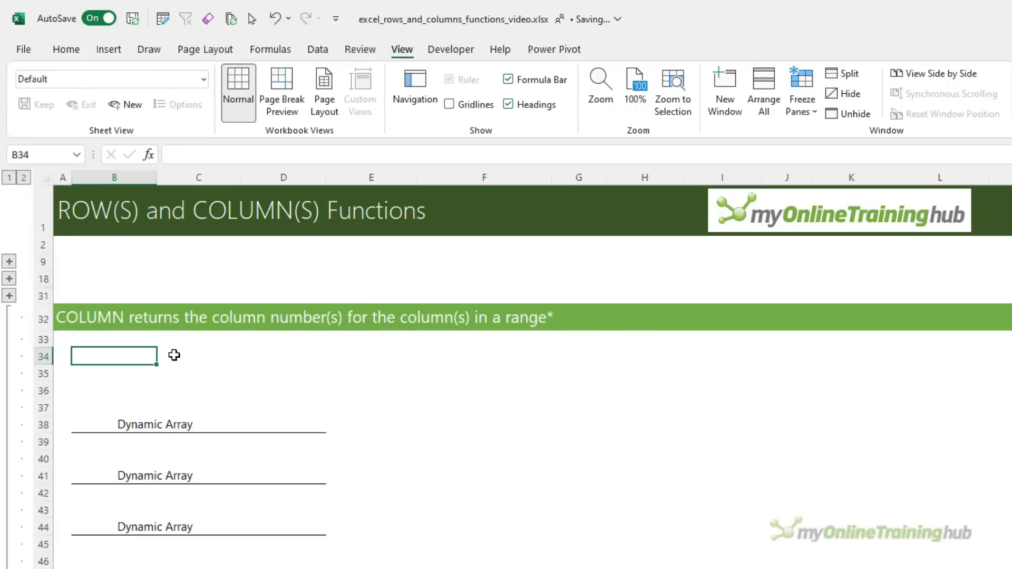
Enter =COLUMN(A1) and then =COLUMN(C:C) in B35, returning 1 and 3
text(=COLUMN()
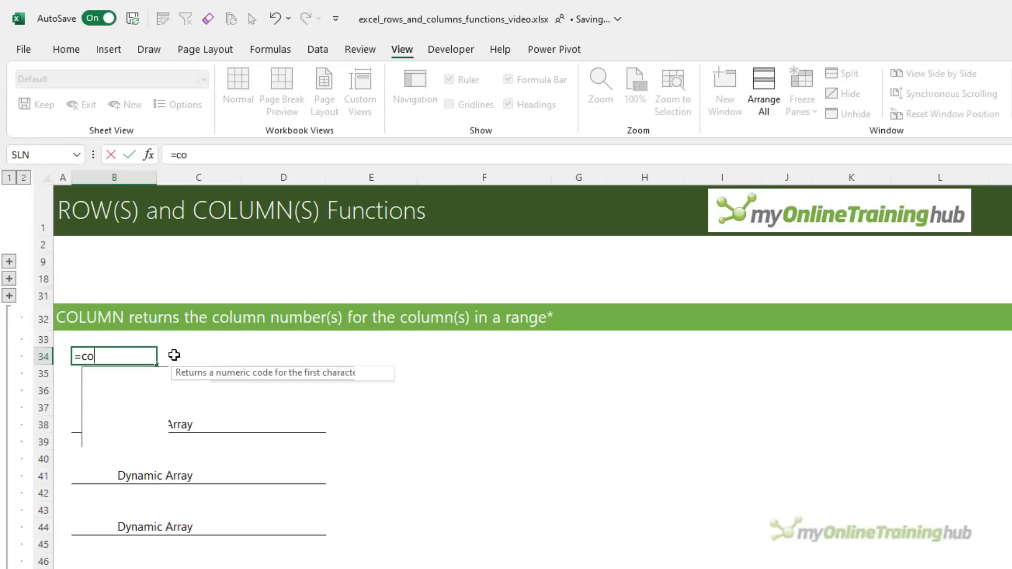
text(A1))
key(ctrl+Return)
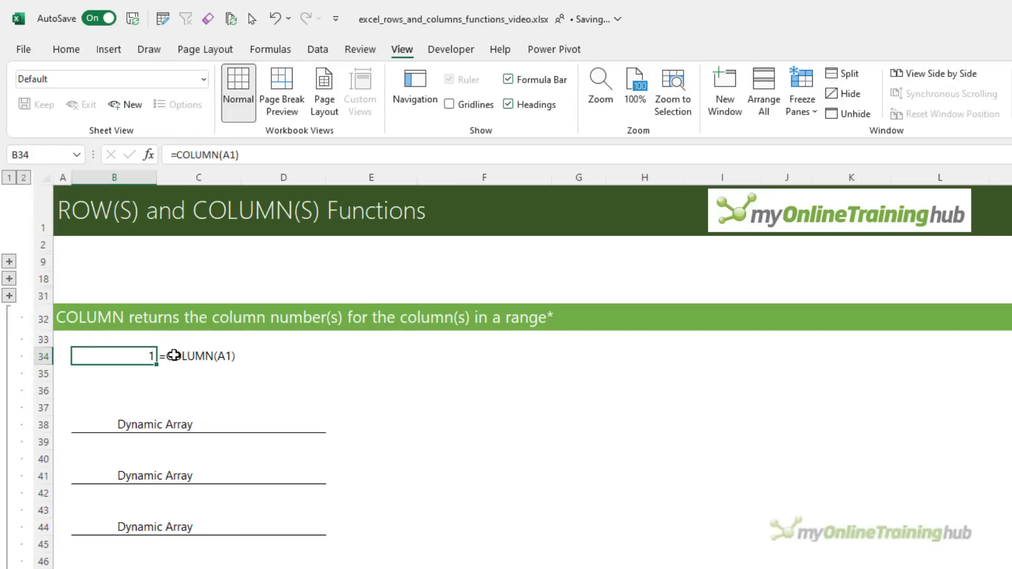
key(Down)
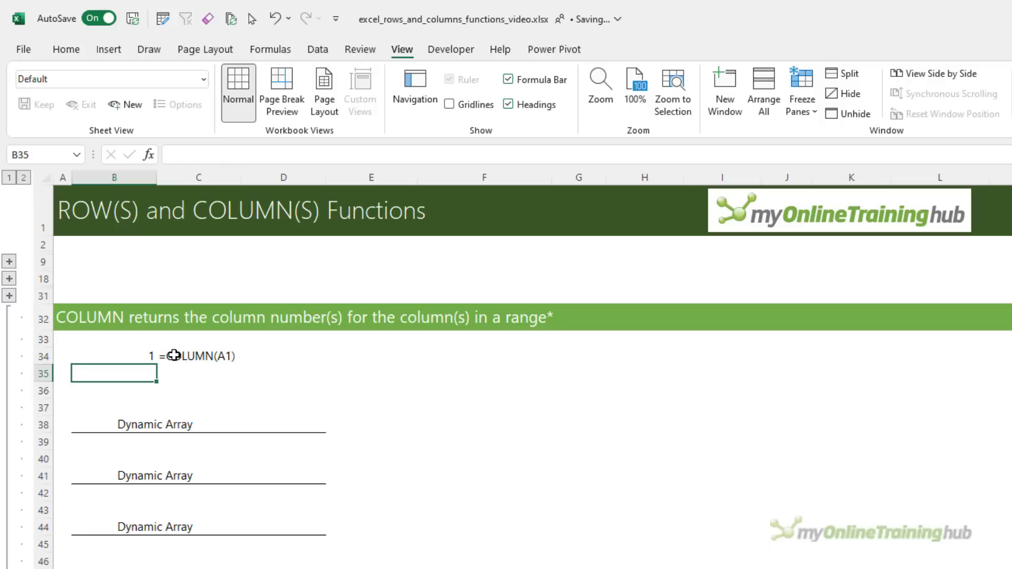
text(=col)
key(Tab)
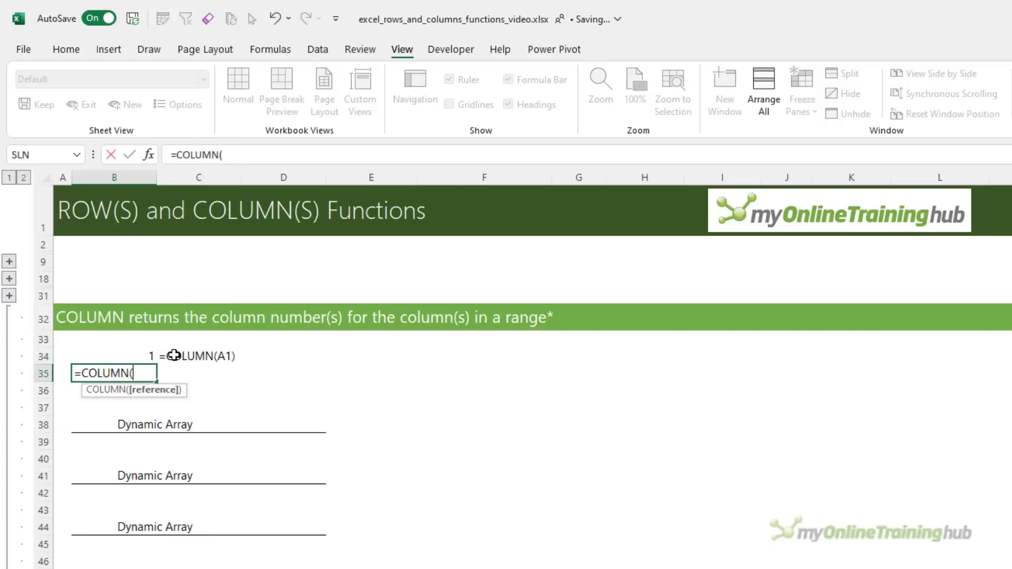
text(C:C)
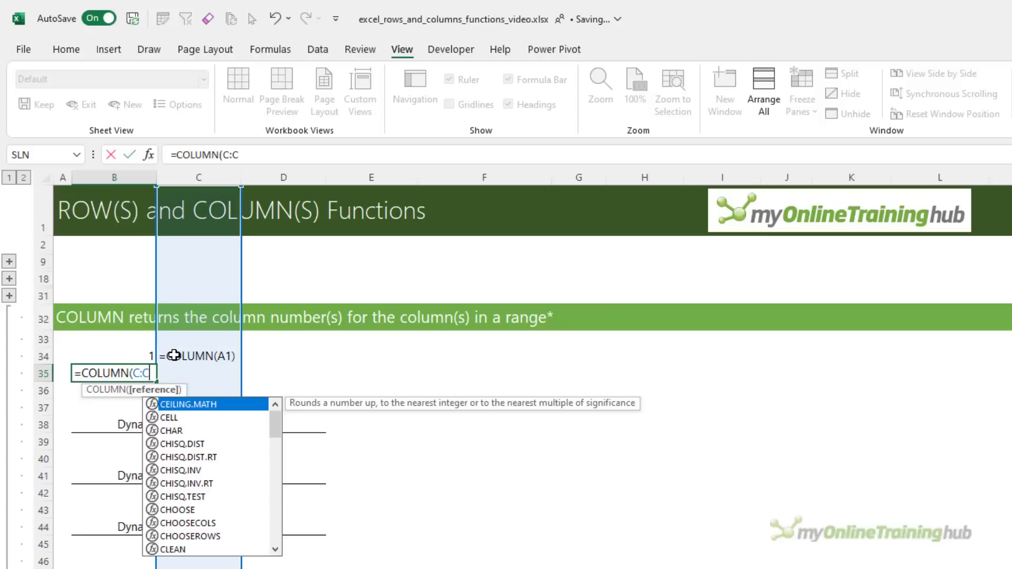
text())
key(Return)
key(Up)
Enter =COLUMN() in B36, returning 2
key(Down)
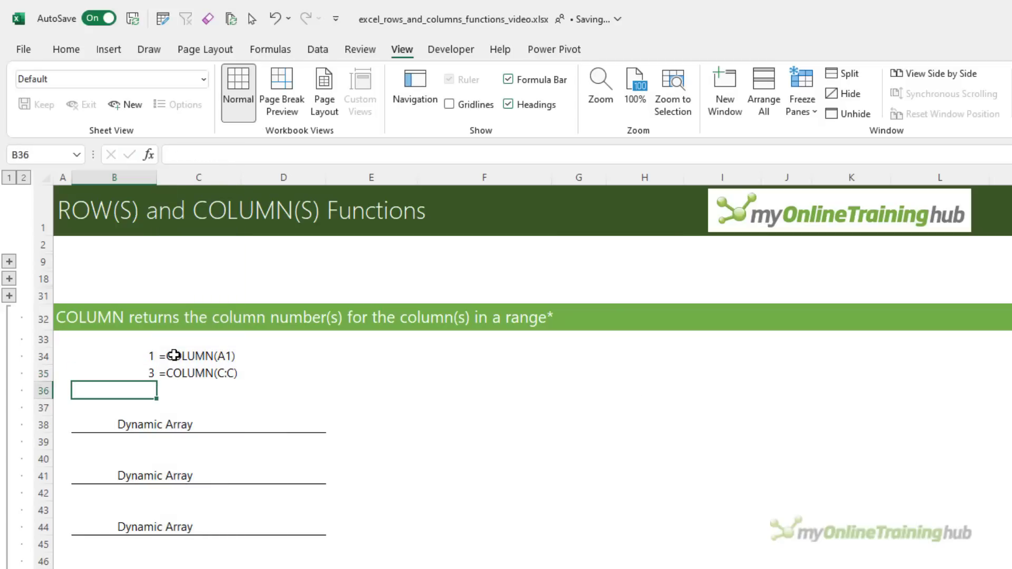
text(=col)
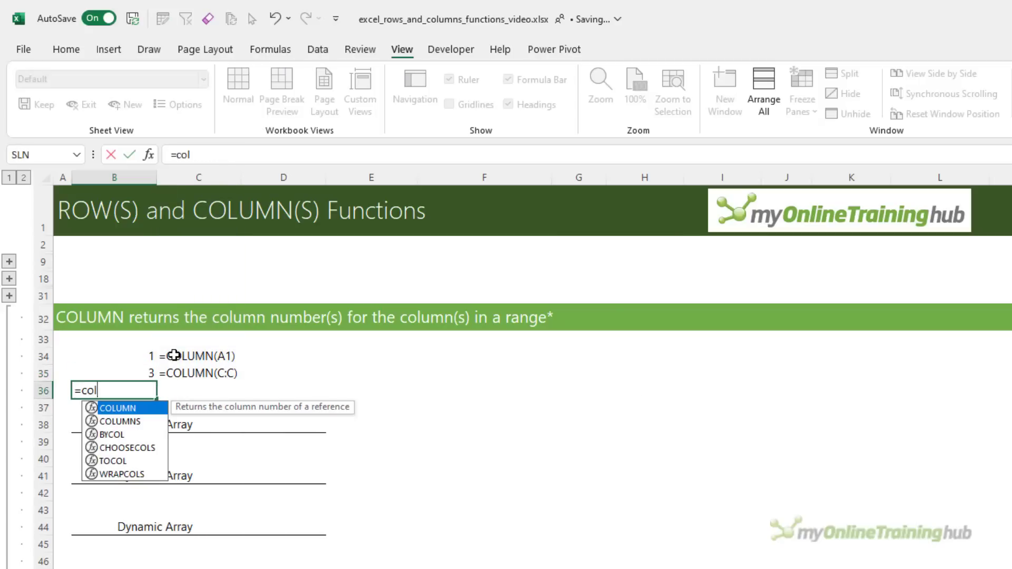
key(Tab)
text())
key(Return)
key(Up)
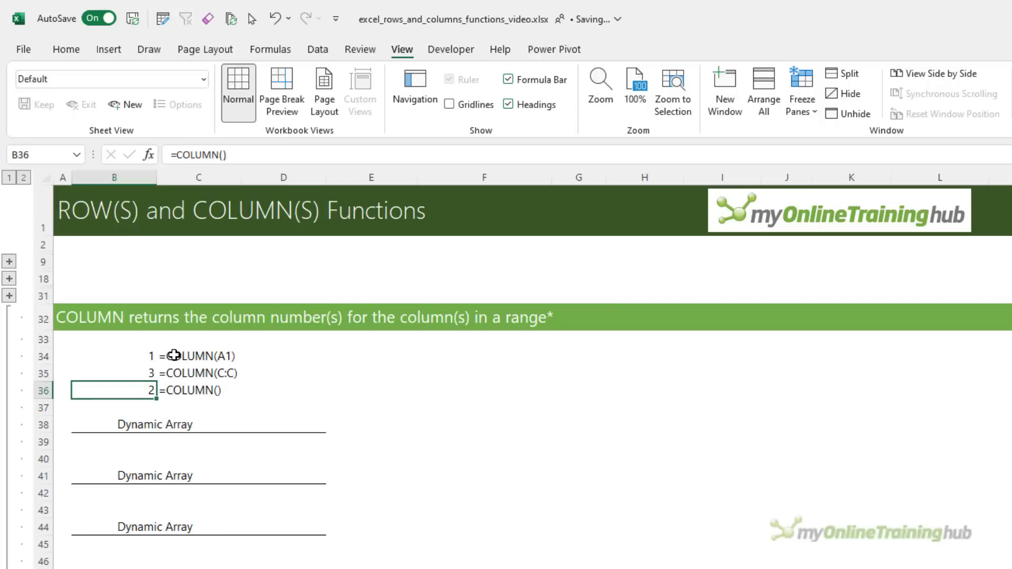
key(Down)
key(Down)
key(Down)
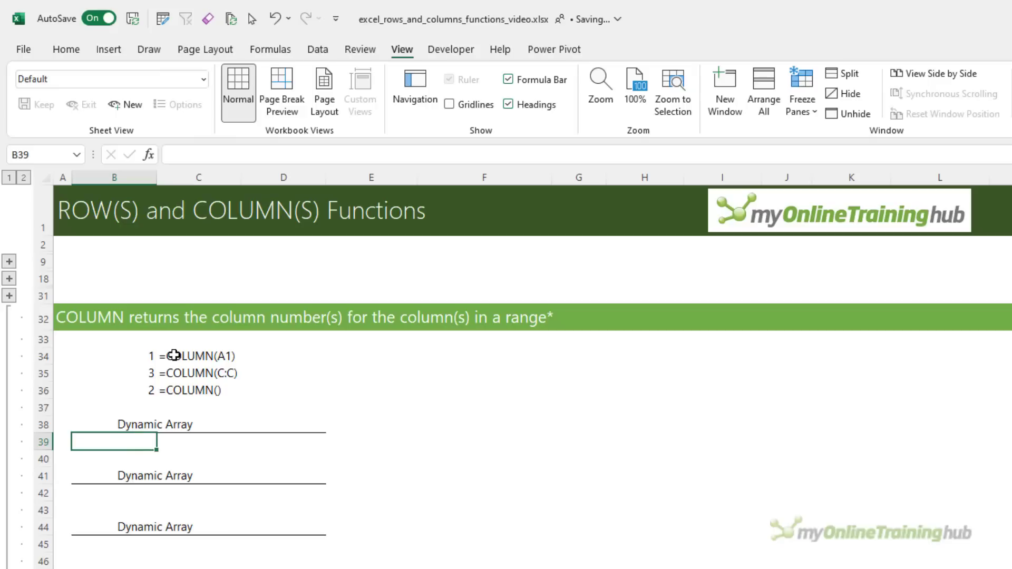
Enter =COLUMN(A1:C1) in B39 so 1, 2, 3 spill across
text(=col)
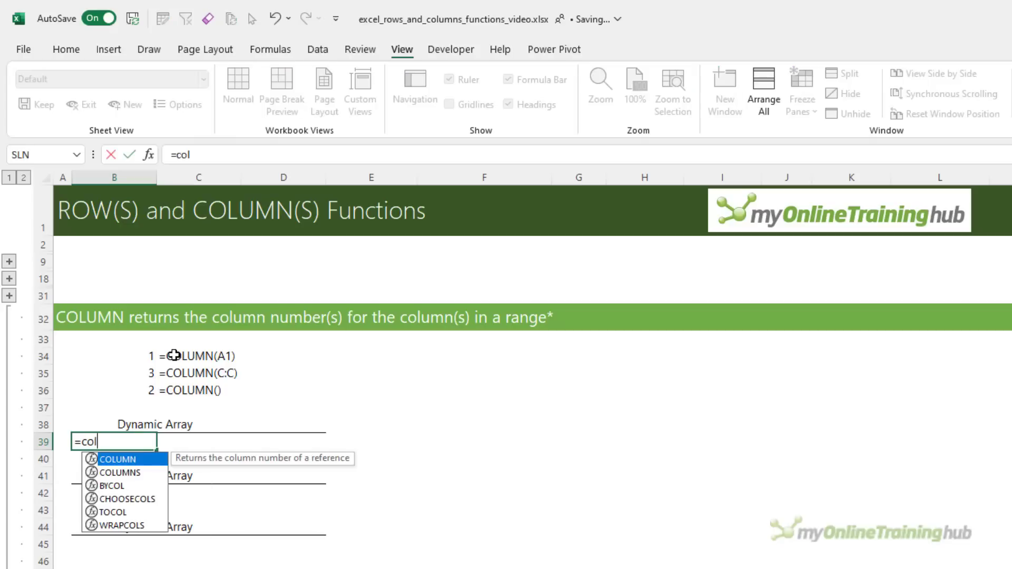
key(Tab)
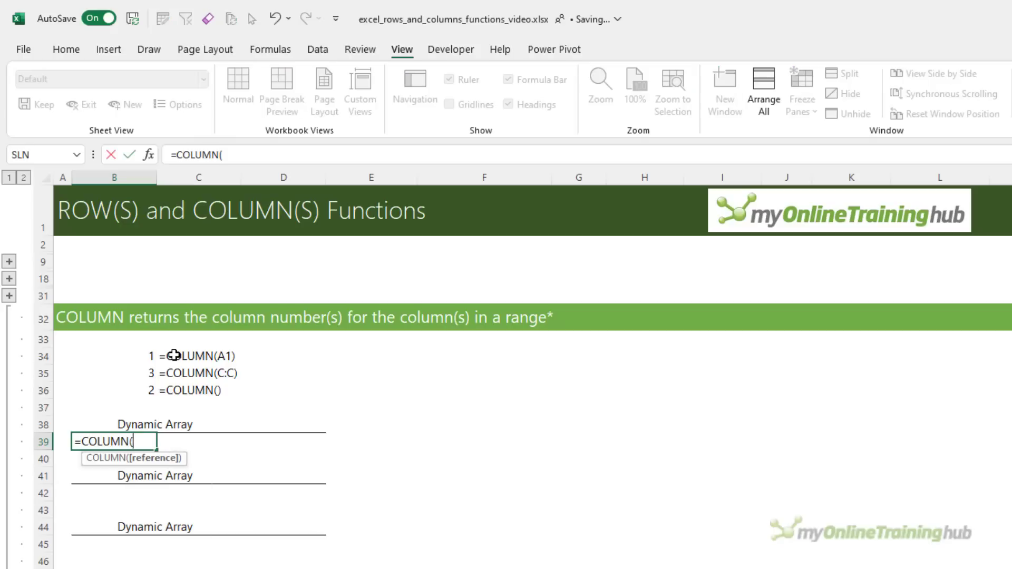
text(A1:C)
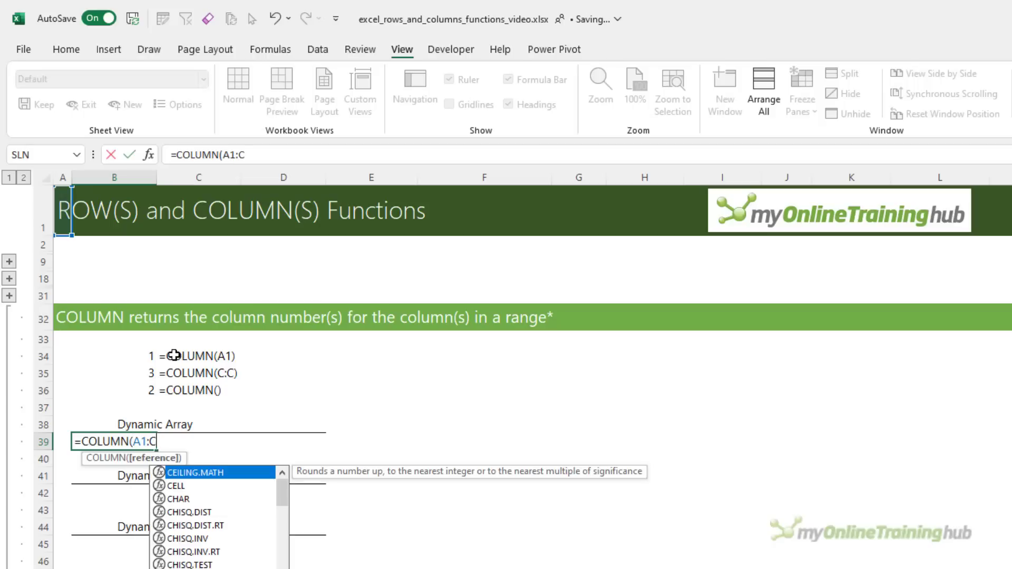
text(1))
key(Return)
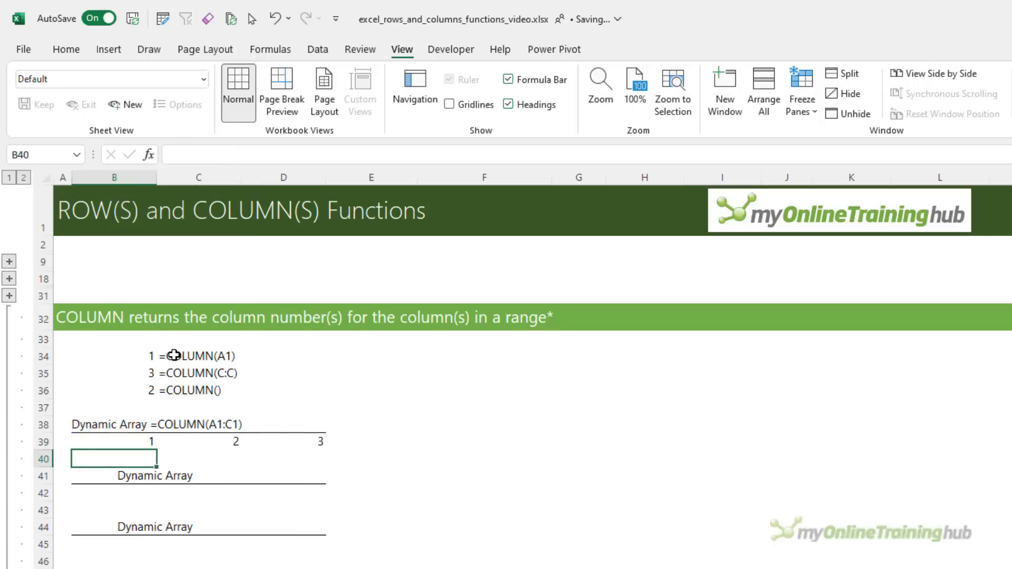
key(Up)
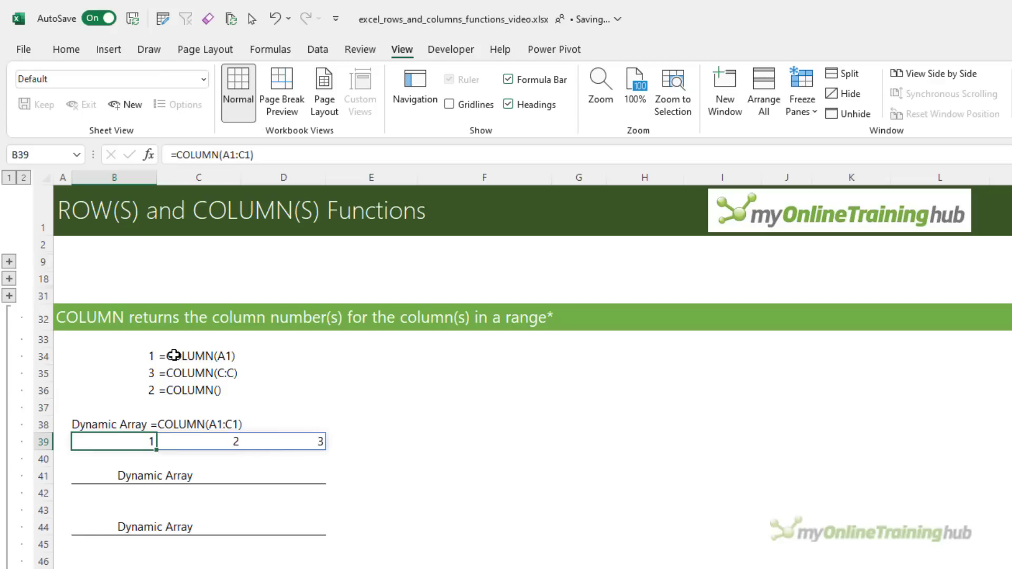
key(Down)
key(Down)
key(Down)
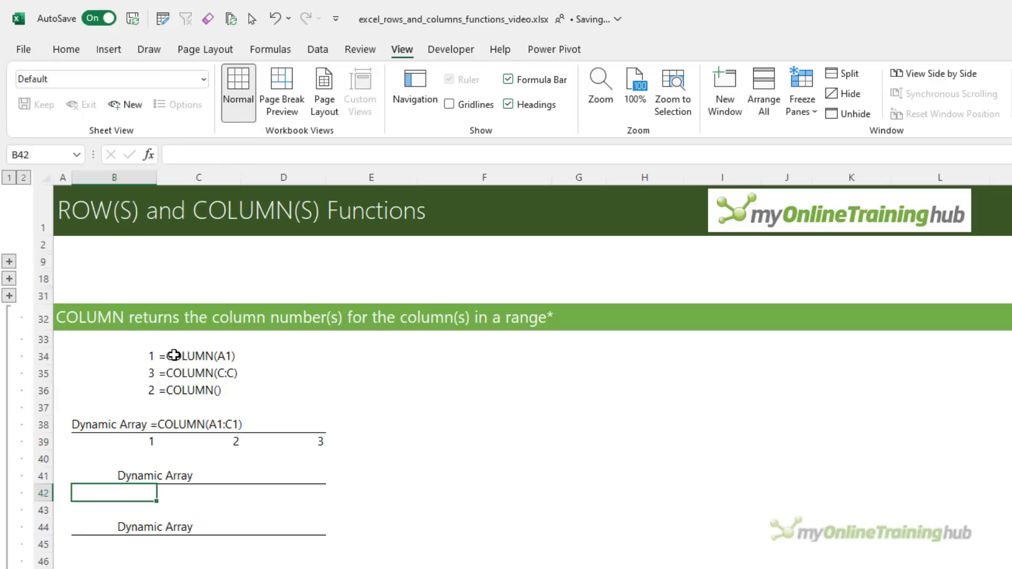
Enter =COLUMN(D4:F8) in B42 and =COLUMN(D:F) in B45, each spilling 4, 5, 6
text(=col)
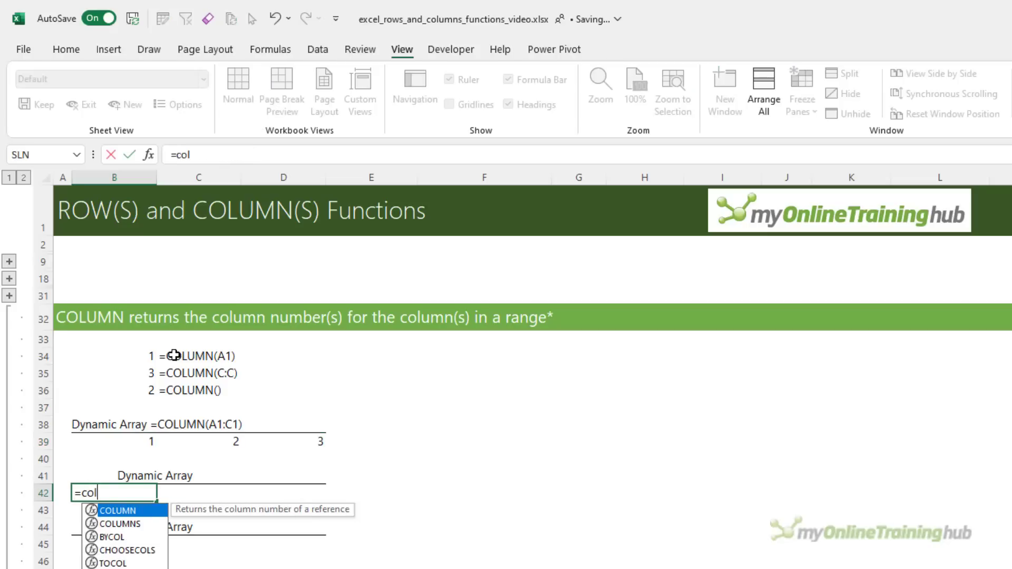
key(Tab)
text(D4:)
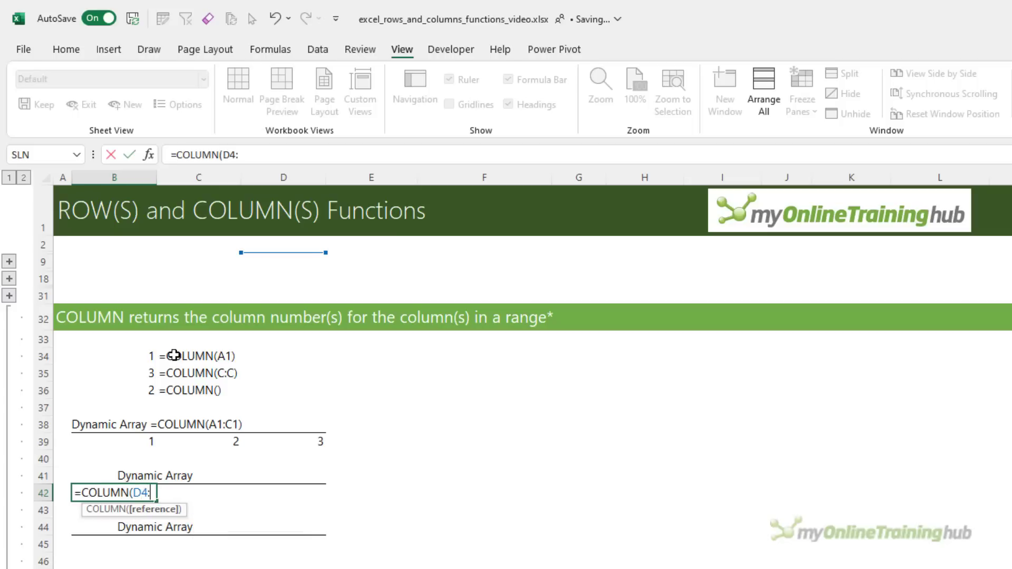
text(F8))
key(ctrl+Return)
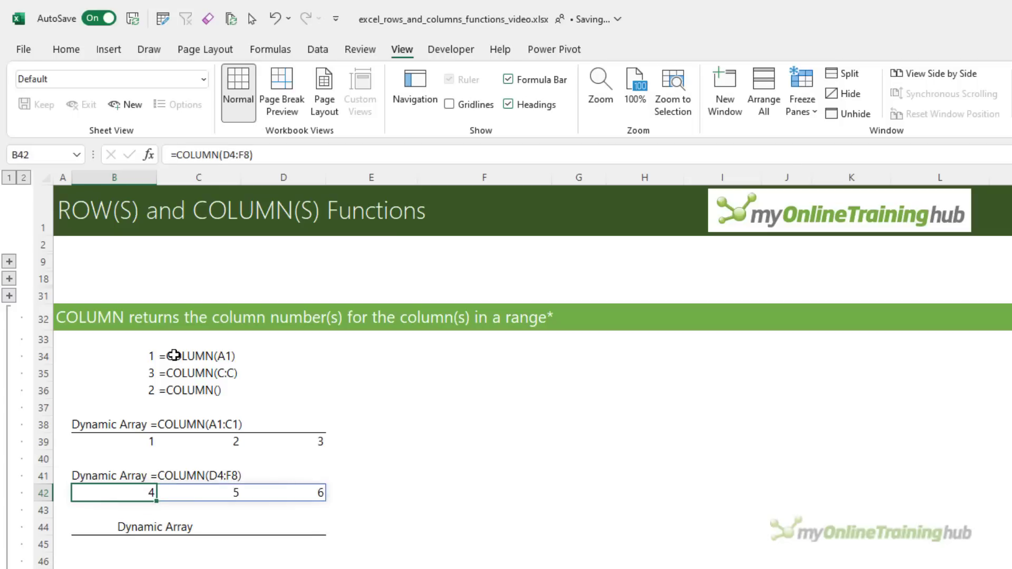
key(Down)
key(Down)
key(Down)
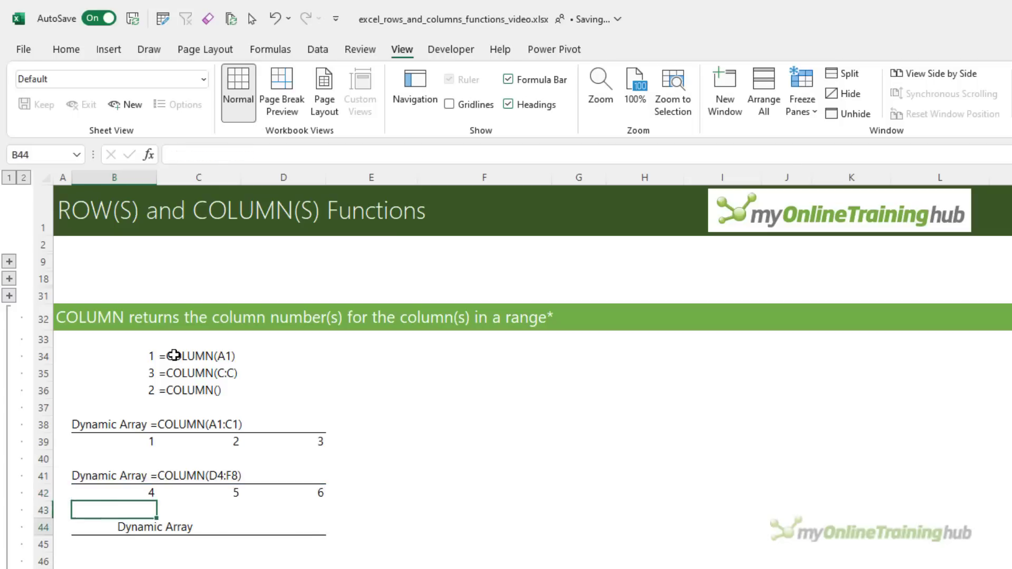
text(=col)
key(Tab)
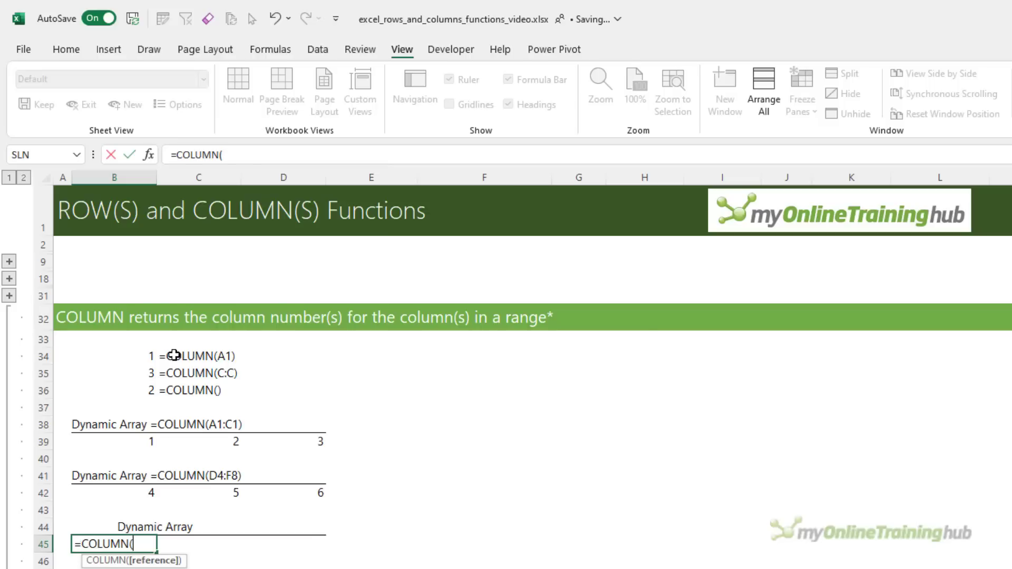
text(D:F))
key(Return)
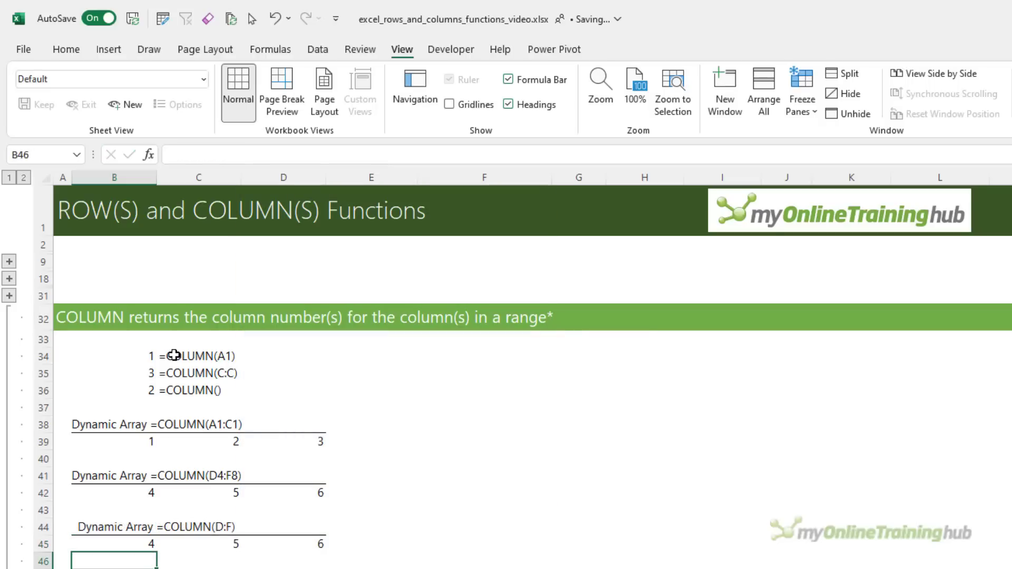
Select B48:D48 and array-enter =COLUMN(D:F) with Ctrl+Shift+Enter, returning 4, 5, 6
key(Down)
key(Down)
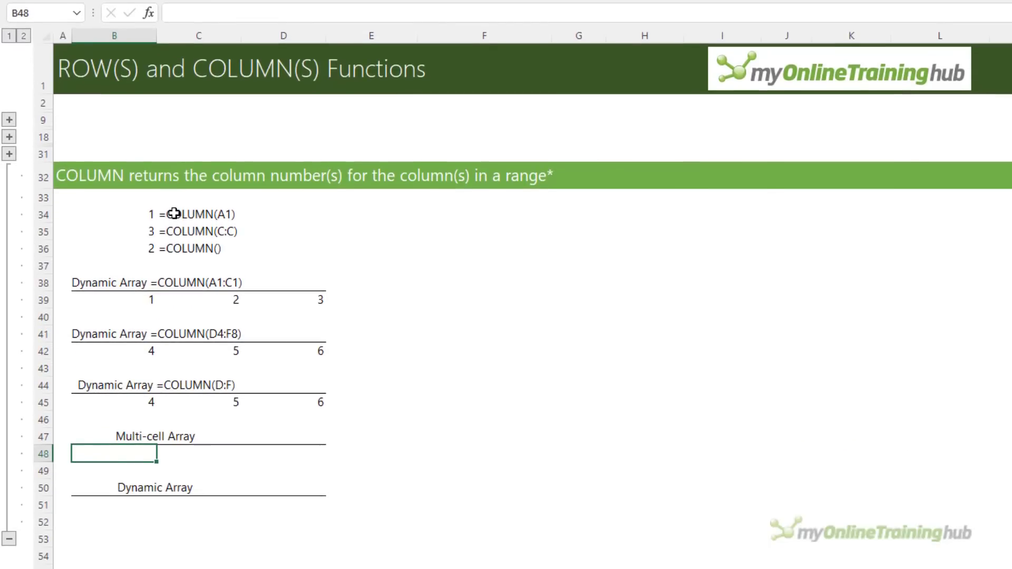
key(shift+Right)
key(shift+Right)
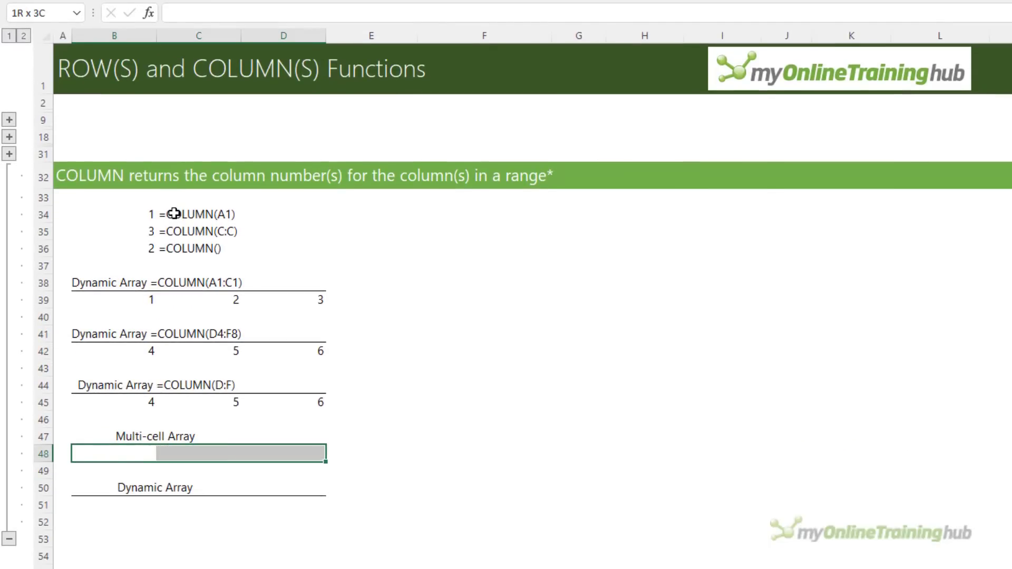
text(=col)
key(Tab)
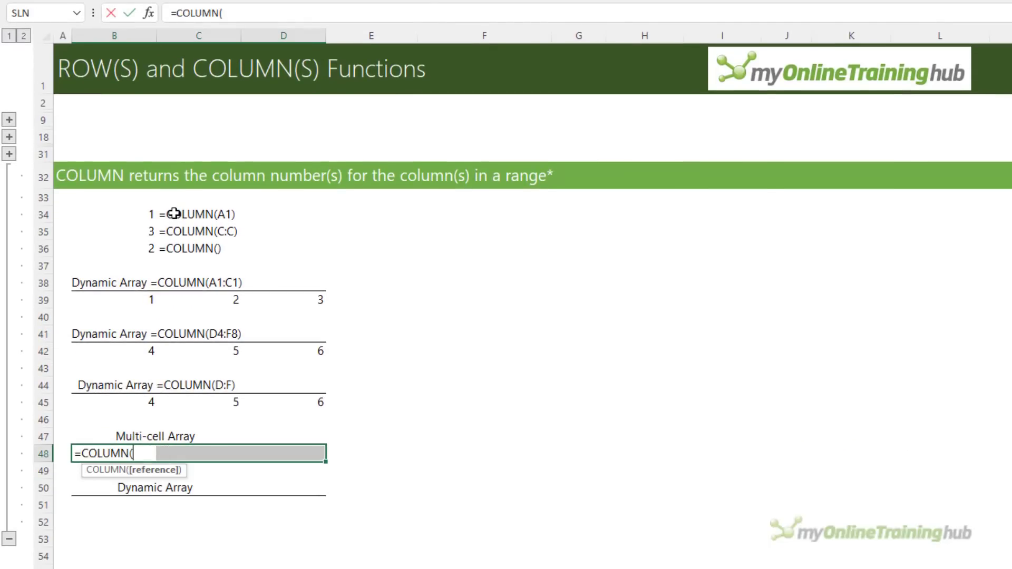
text(D:F)
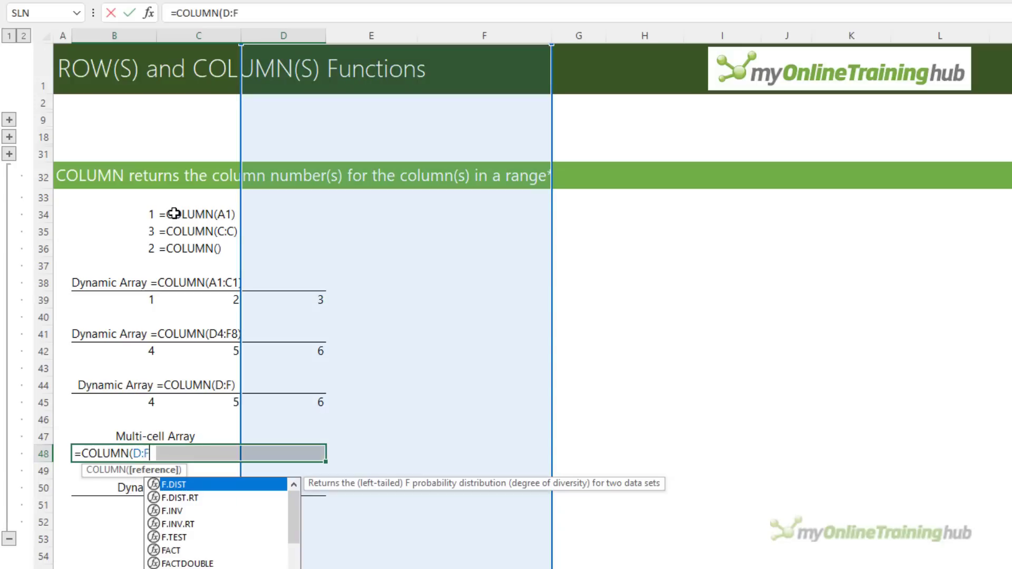
text())
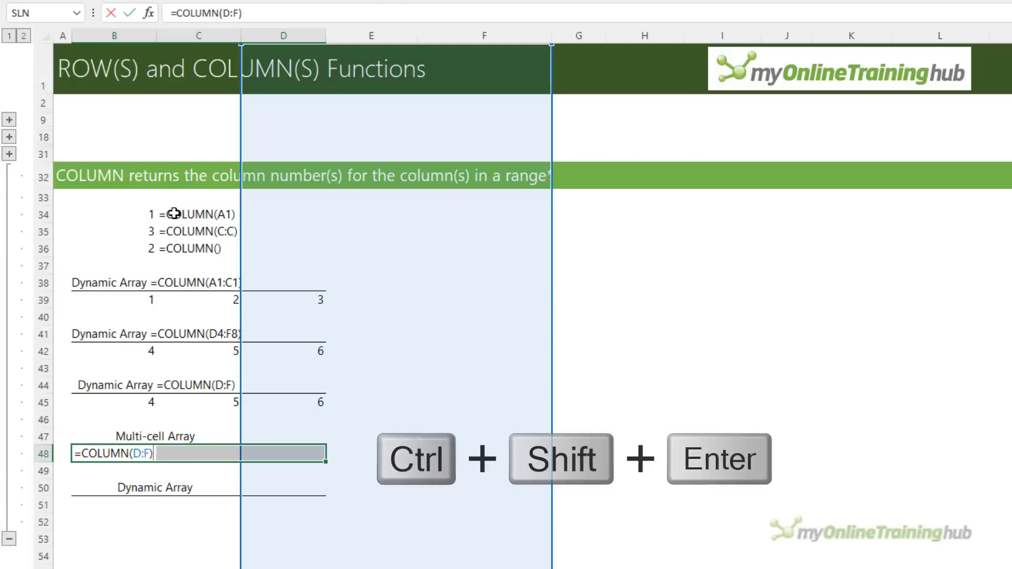
key(ctrl+shift+Return)
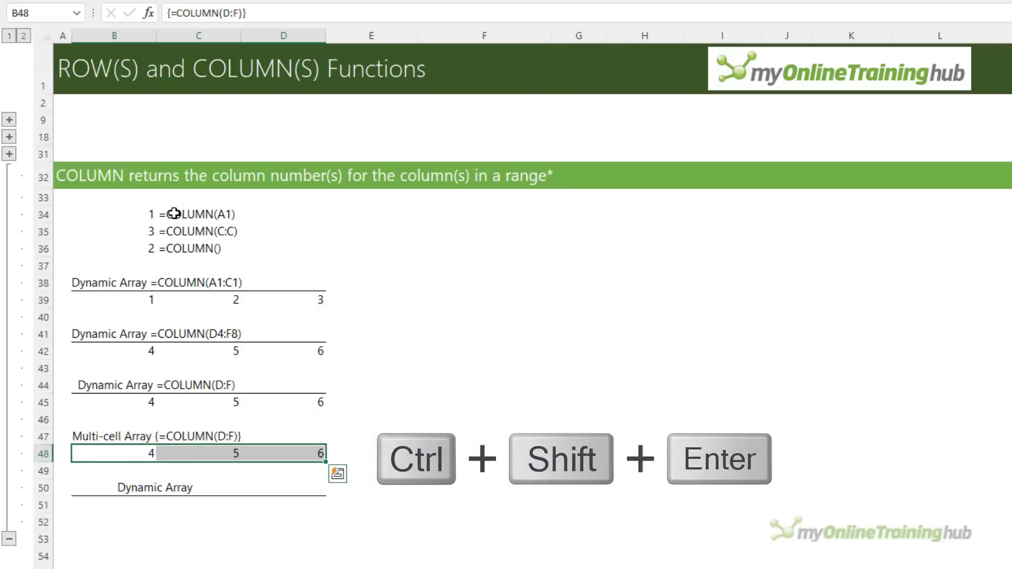
key(Down)
key(Down)
key(Down)
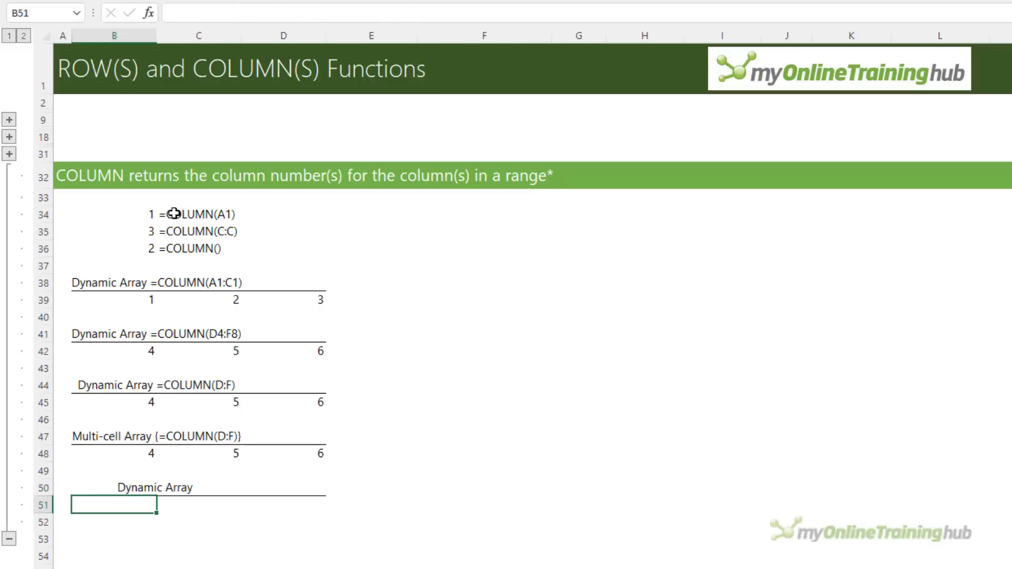
Enter =SEQUENCE(,3,4) in B51 so 4, 5, 6 spill across row 51
text(=seq)
key(Tab)
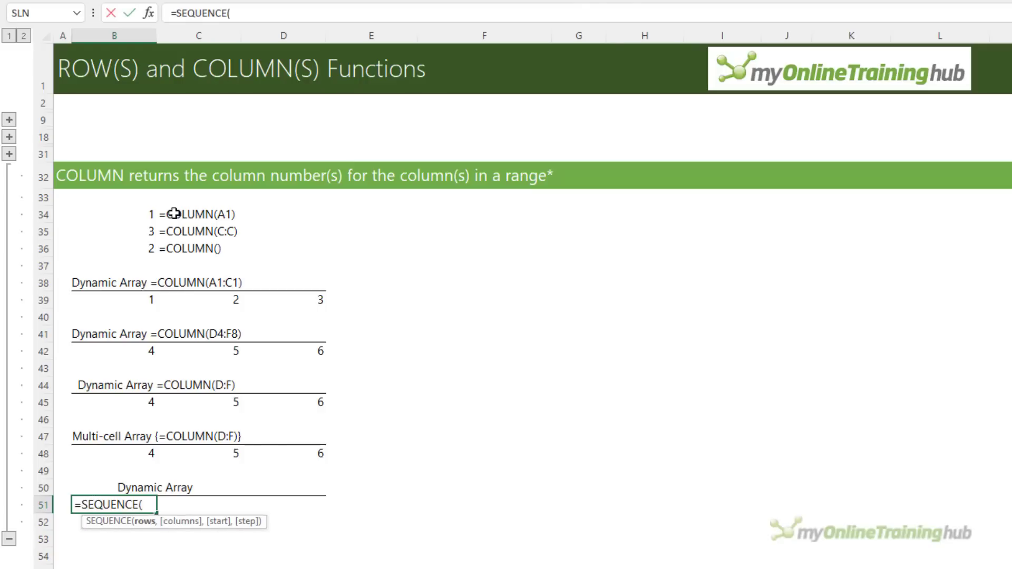
text(,3,)
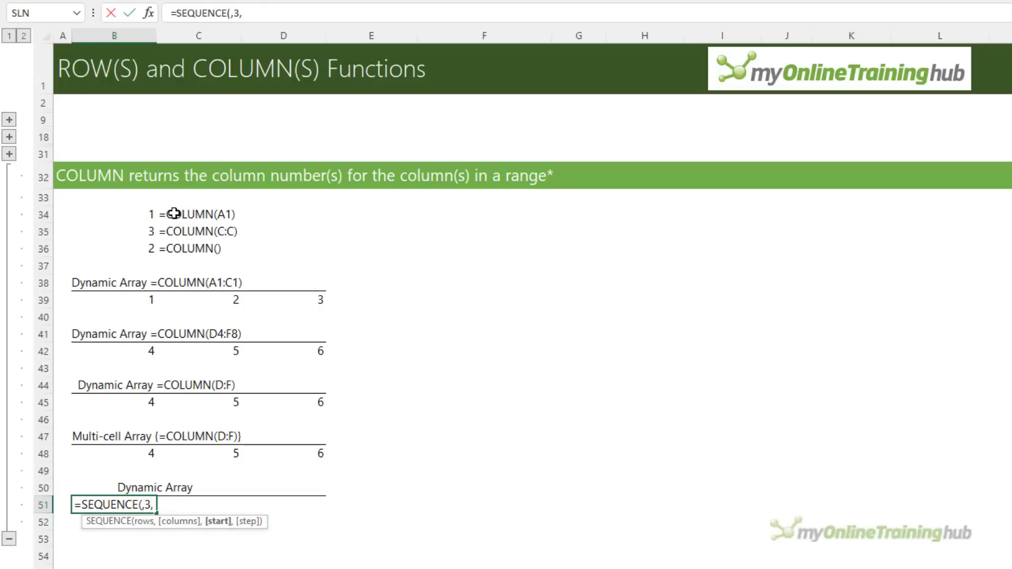
text(4))
key(Return)
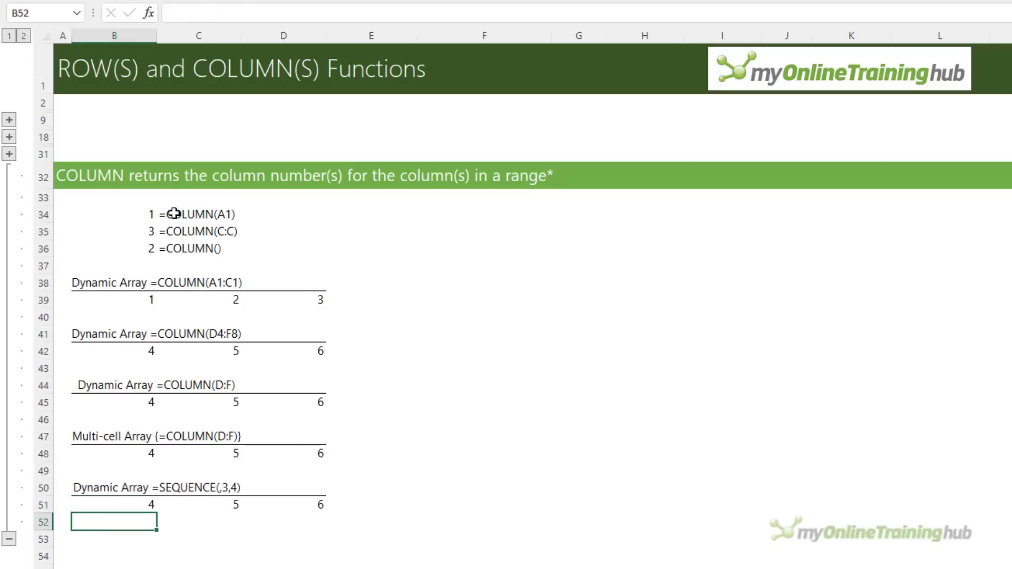
Enter =VLOOKUP($A$20,Table1,2,0) in B20 to return Helmets' column-2 sales
key(Up)
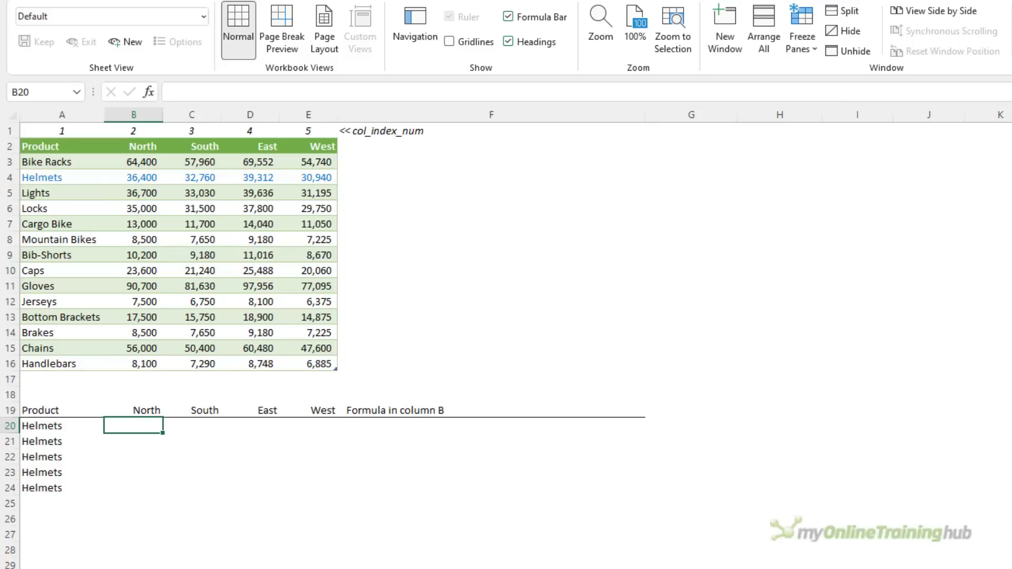
text(=vlo)
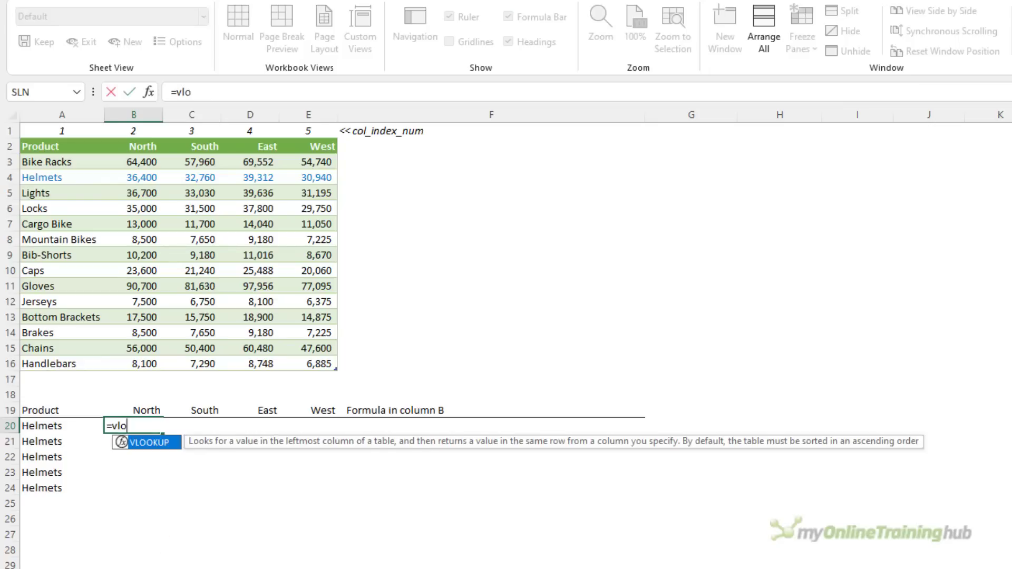
key(Tab)
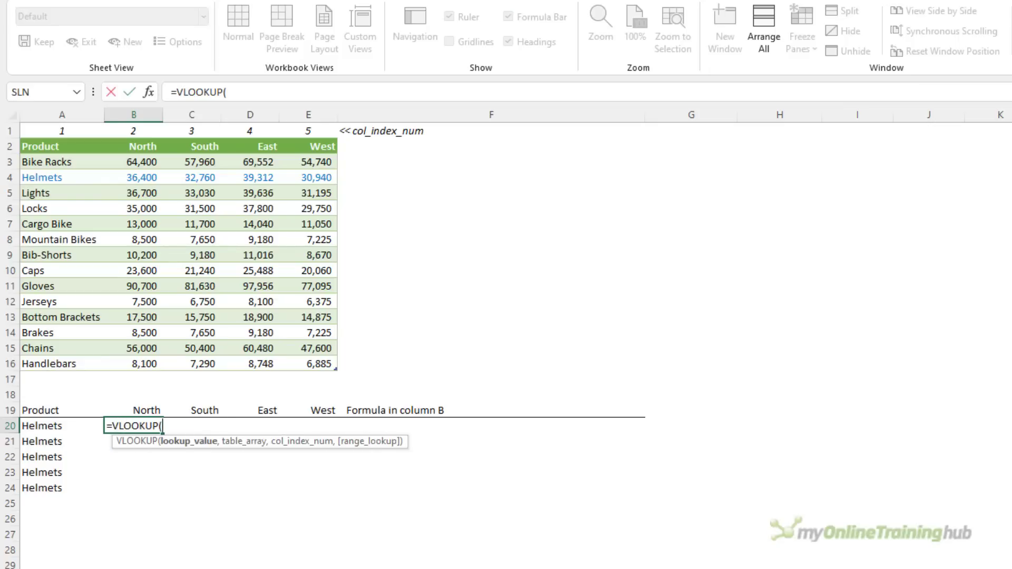
click(68, 430)
text(,)
drag(58, 164, 314, 362)
text(,)
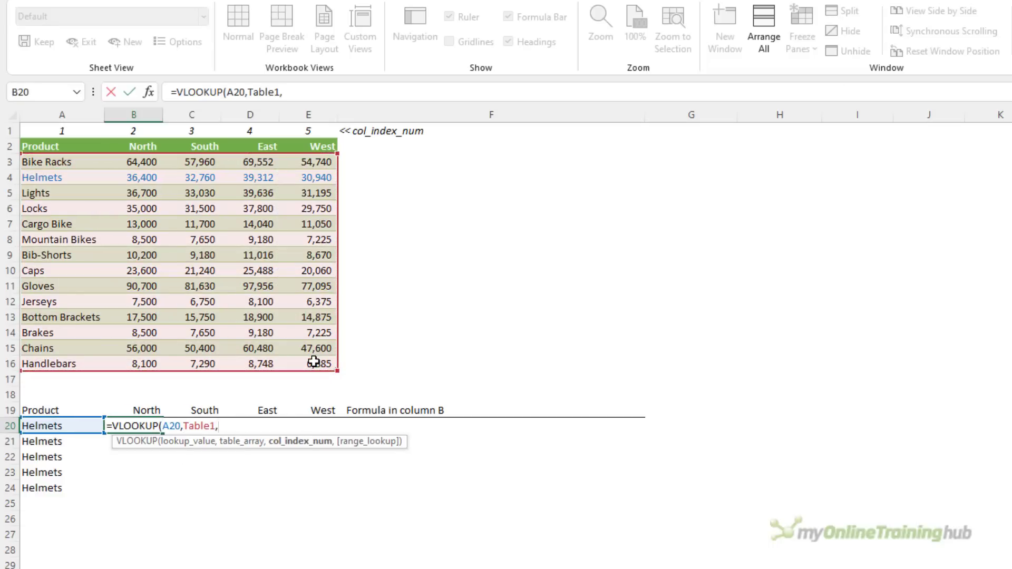
text(2,0)
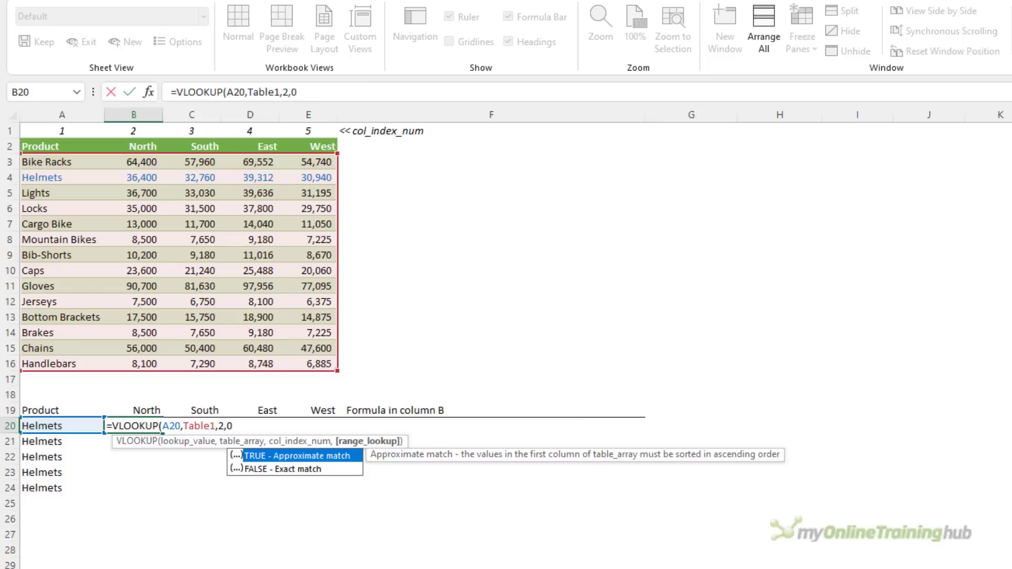
text())
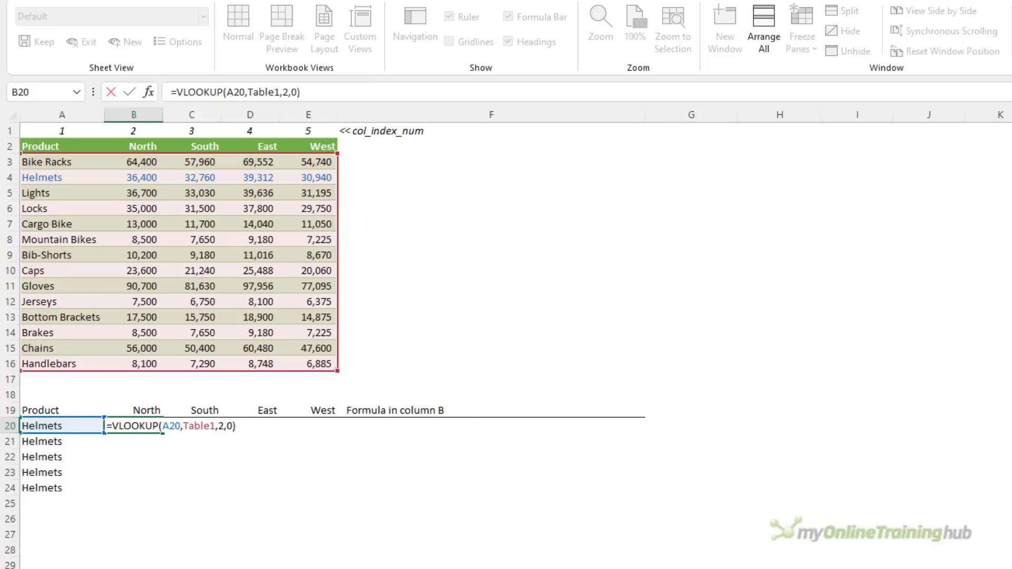
key(ctrl+Return)
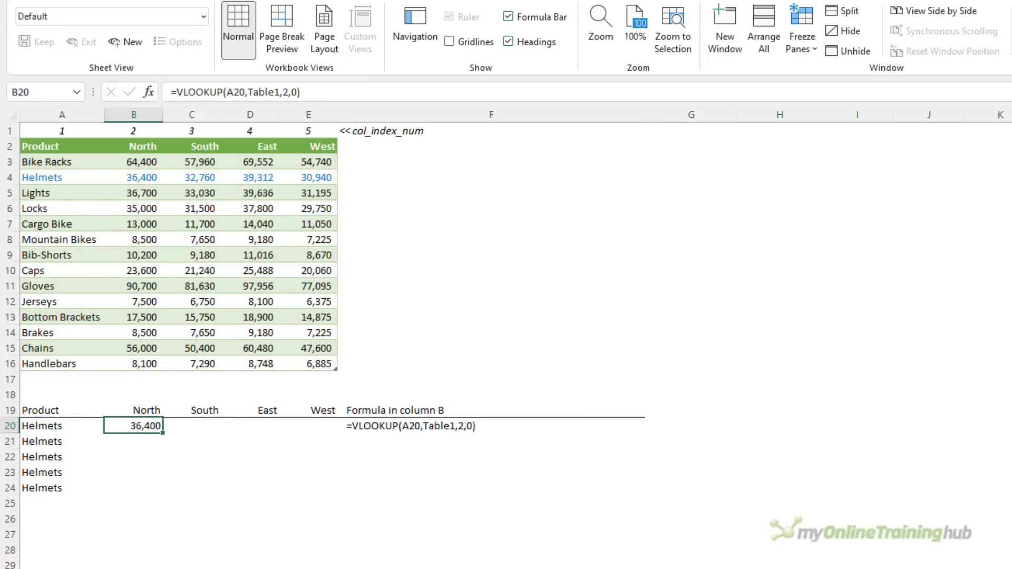
click(229, 92)
key(F4)
key(ctrl+Return)
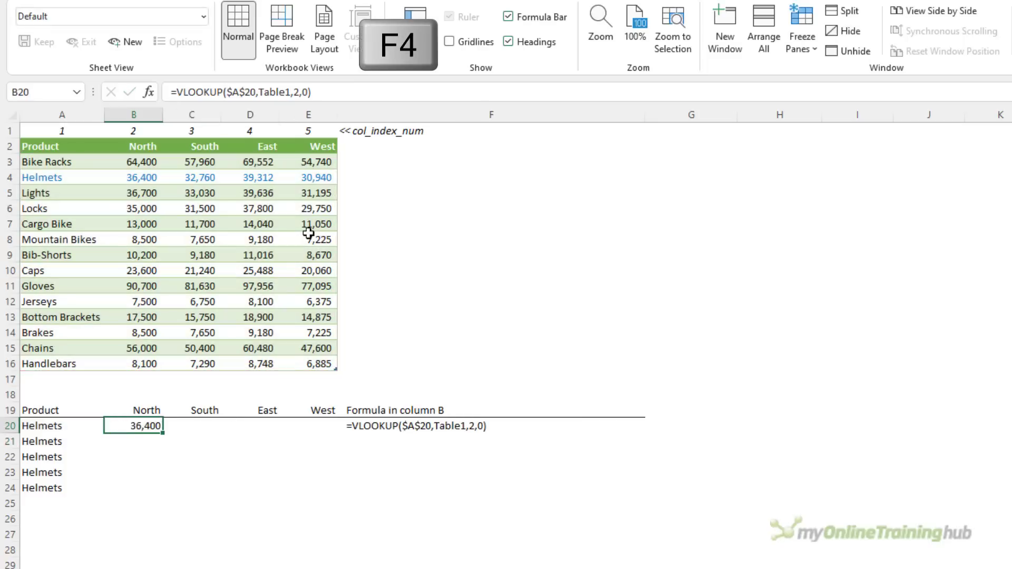
Copy the lookup into C20 with the column number changed to 3
key(ctrl+c)
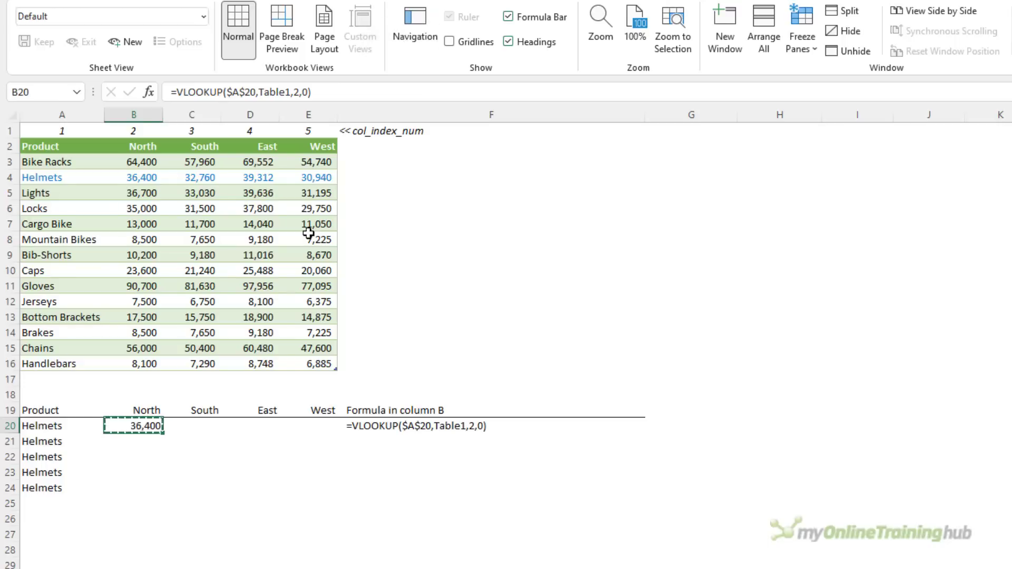
key(Right)
key(ctrl+v)
key(Escape)
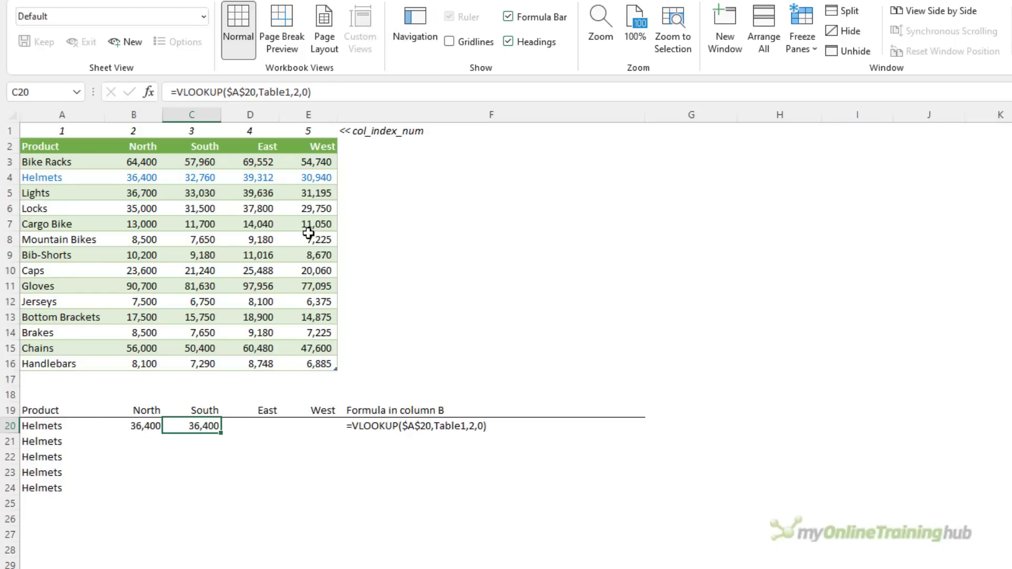
key(F2)
key(Left)
key(Left)
key(BackSpace)
text(3)
key(ctrl+Return)
Copy the lookup into D20 with the column number changed to 4
key(ctrl+c)
key(Right)
key(ctrl+v)
key(F2)
key(Left)
key(Left)
key(BackSpace)
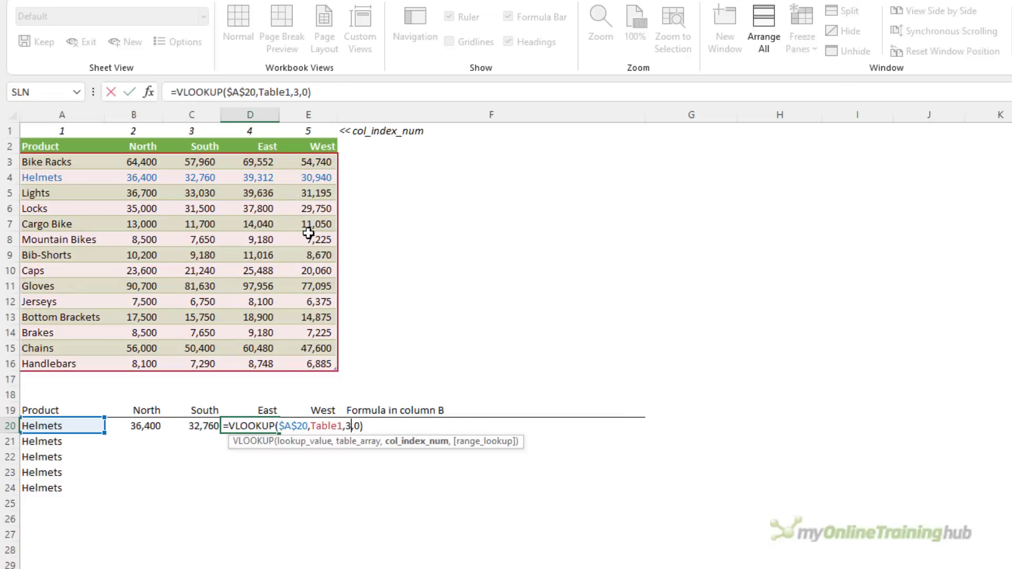
text(4)
key(Return)
Delete the hard-coded lookup formulas in B20:D20
key(Up)
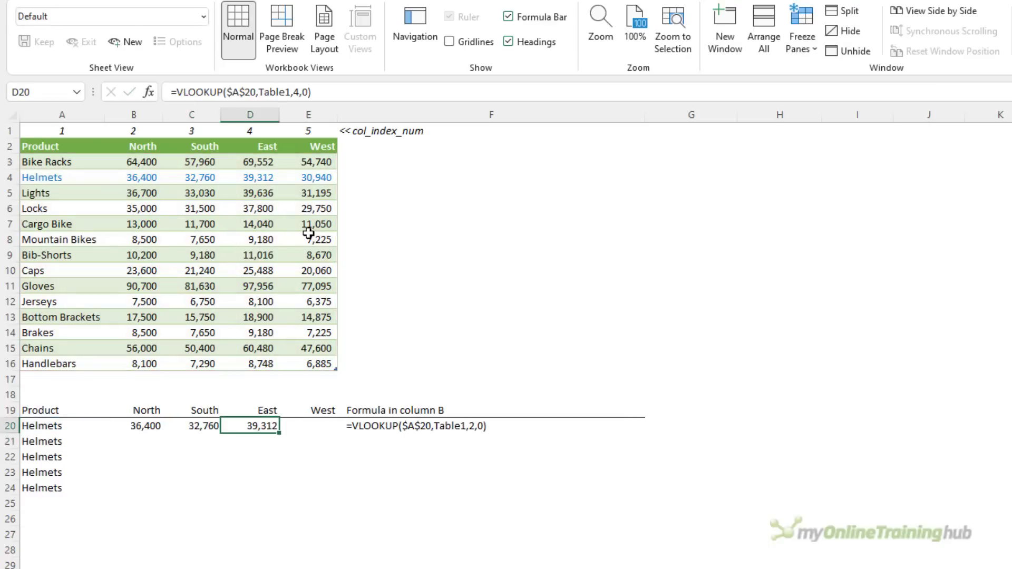
key(shift+Left)
key(shift+Left)
key(Delete)
Start a VLOOKUP in B20 using $A$20 as lookup value over Table1
key(Left)
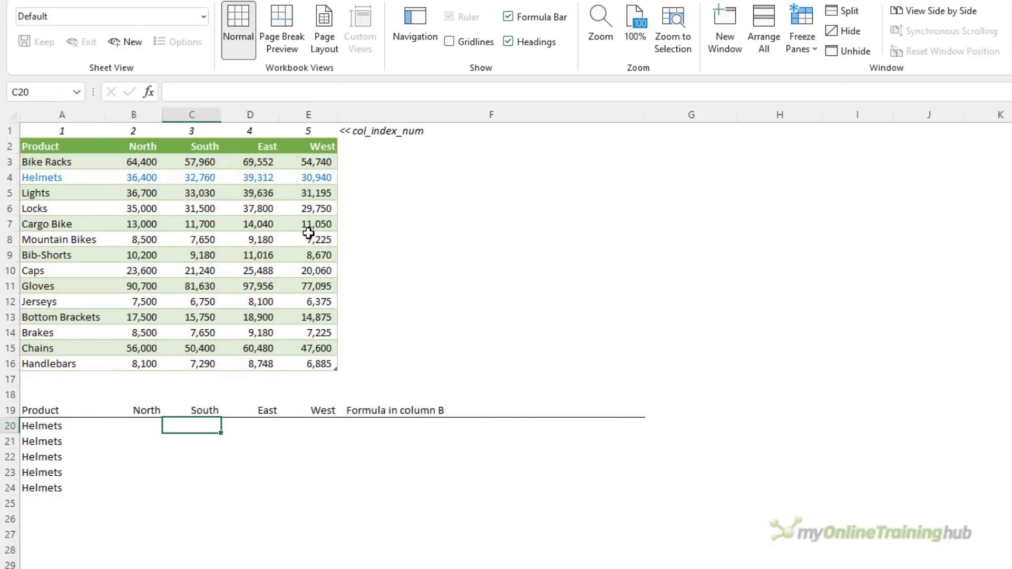
key(Left)
text(=vl)
key(Tab)
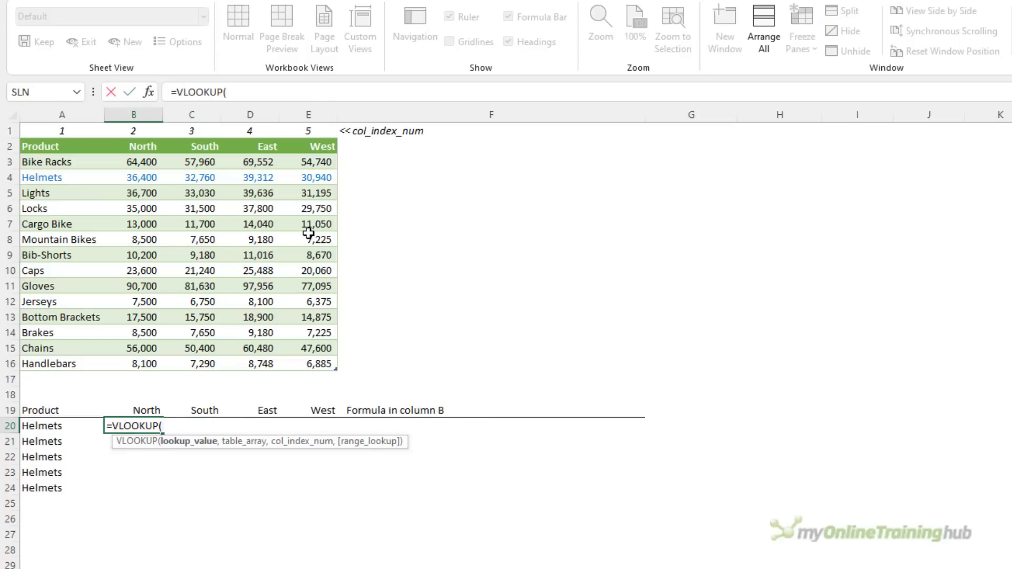
key(Left)
key(F4)
text(,)
drag(69, 158, 322, 365)
Finish it with COLUMNS($A:B) and exact match 0, then fill it across to E20
text(,)
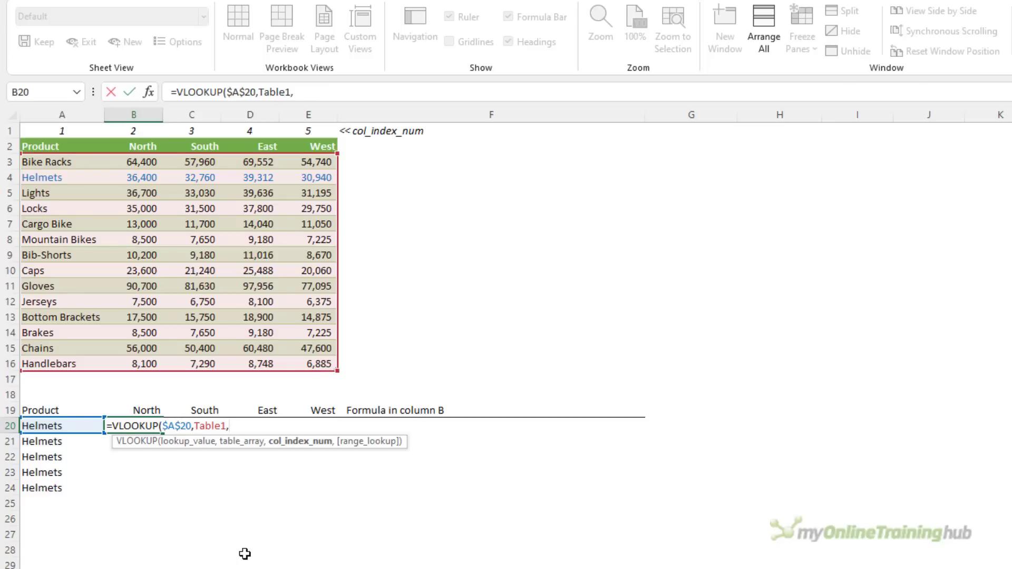
text(col)
key(Tab)
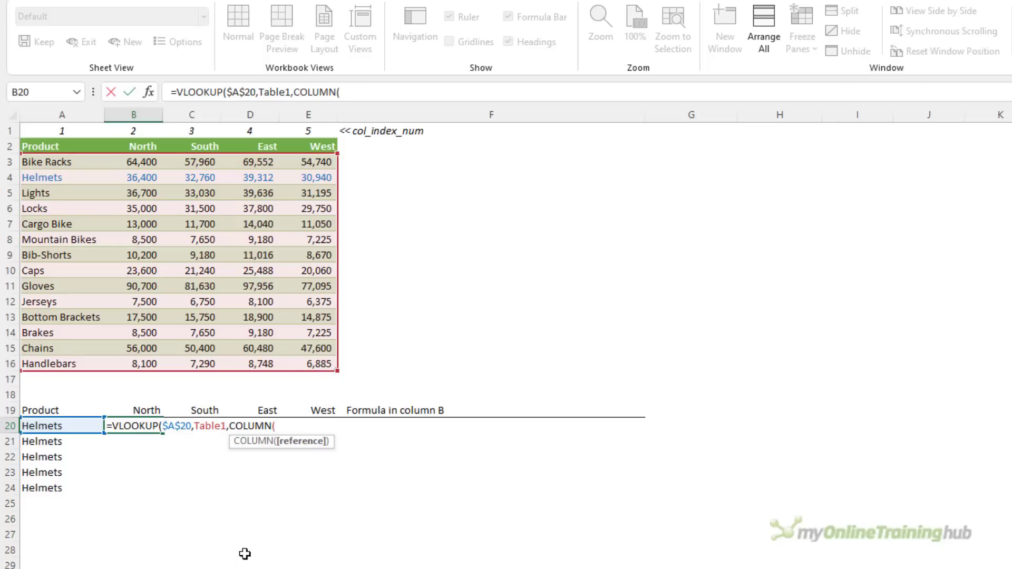
key(BackSpace)
text(s)
key(Tab)
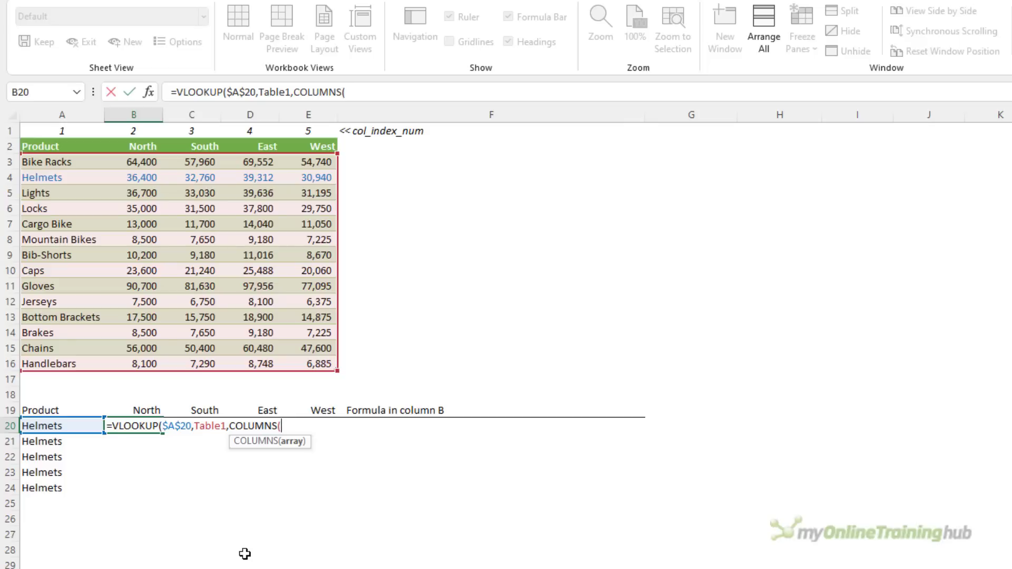
text($A:B)
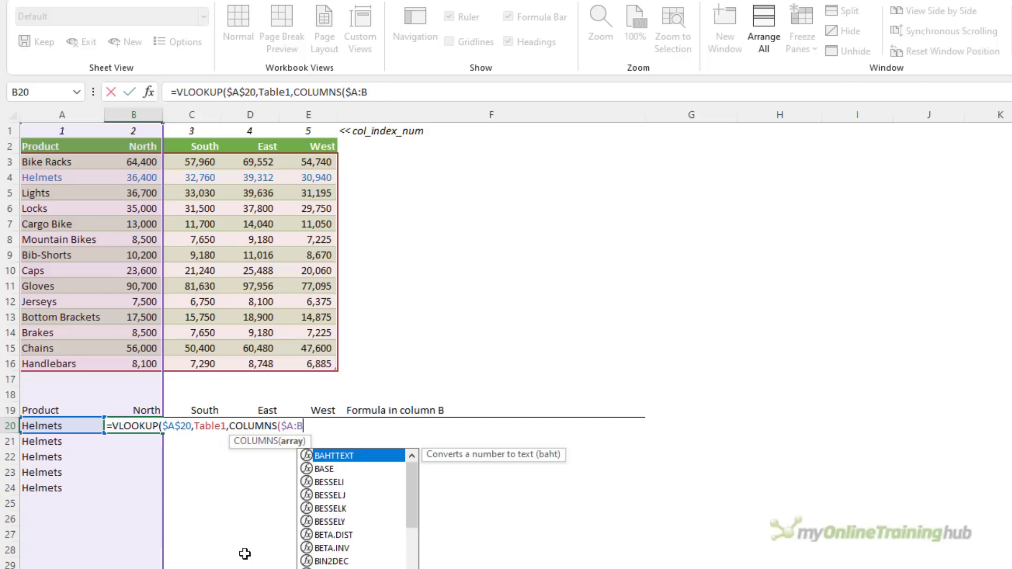
text())
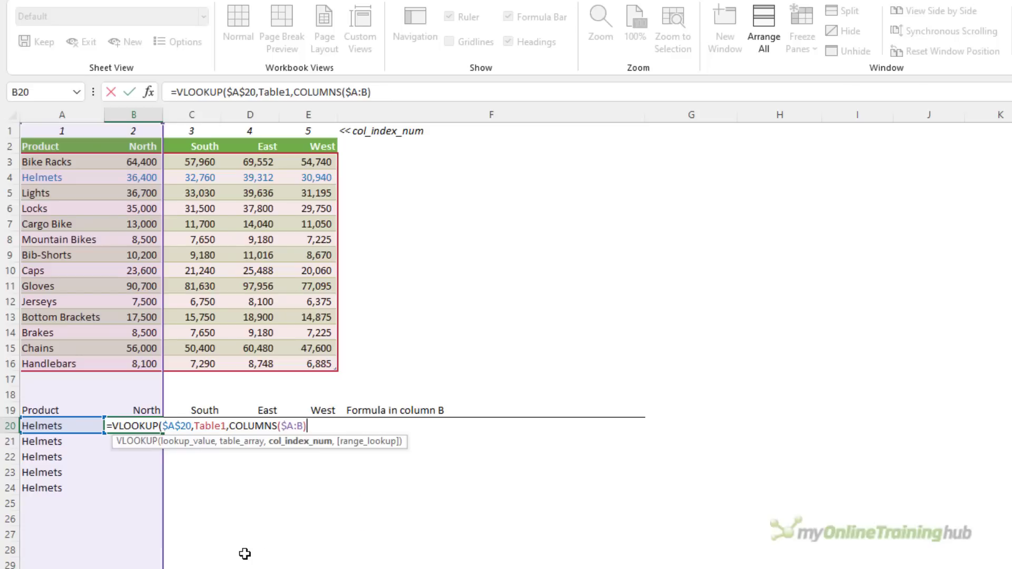
key(BackSpace)
text(),0)
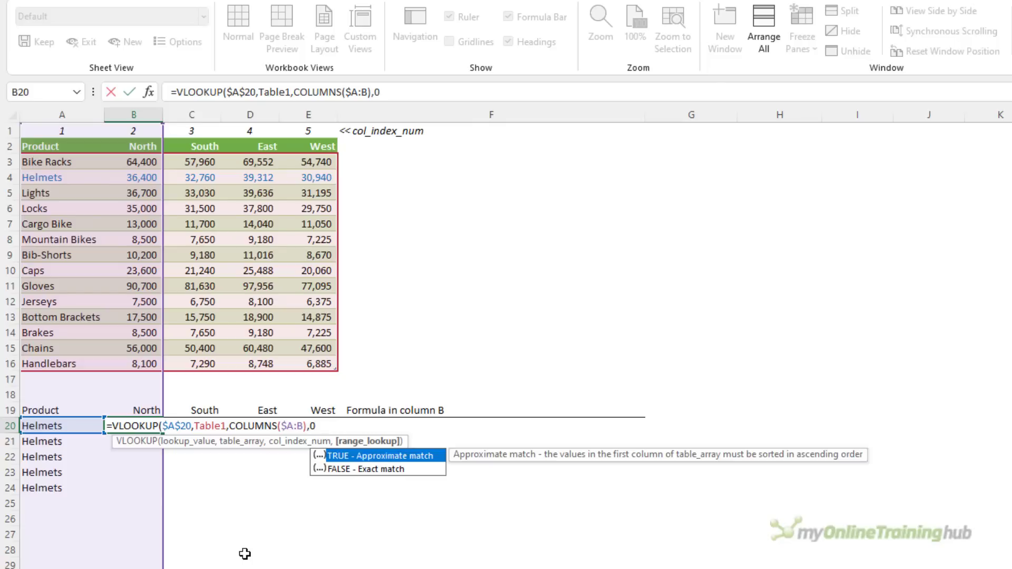
text())
key(Return)
key(Up)
drag(163, 433, 326, 431)
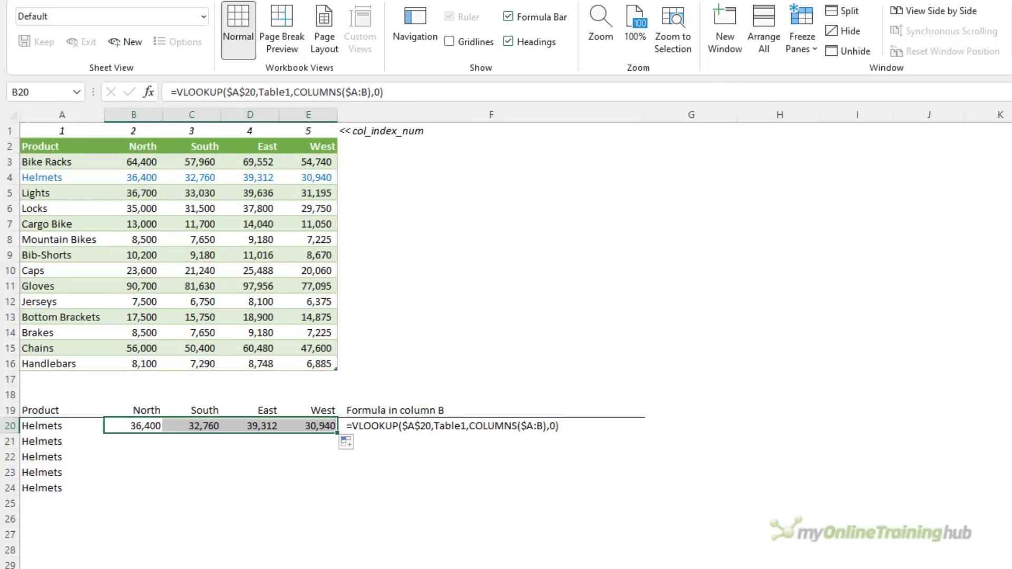
Evaluate the COLUMNS part of the C20 and D20 formulas with F9 to verify the column numbers
click(203, 426)
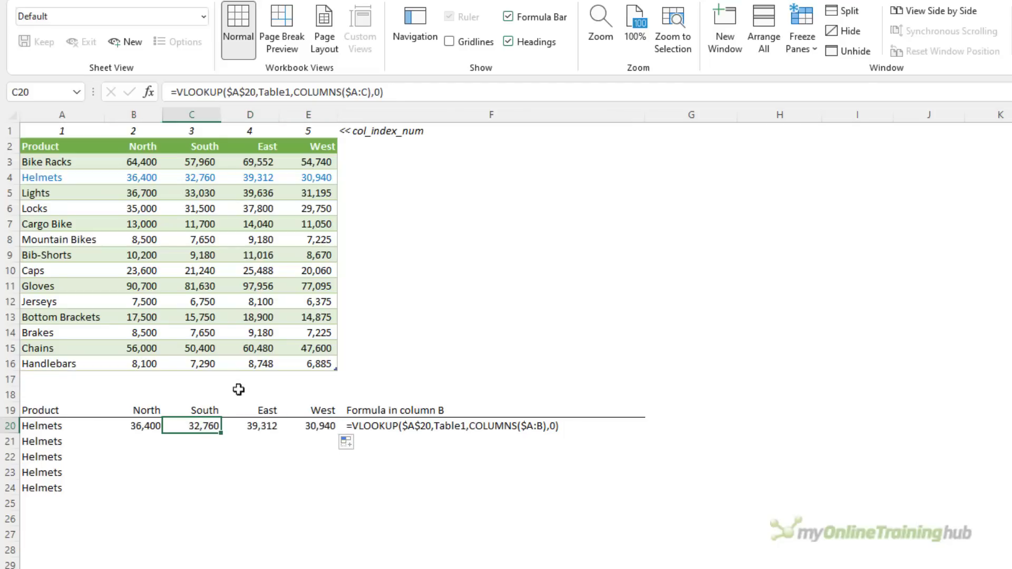
key(F2)
click(358, 441)
key(F9)
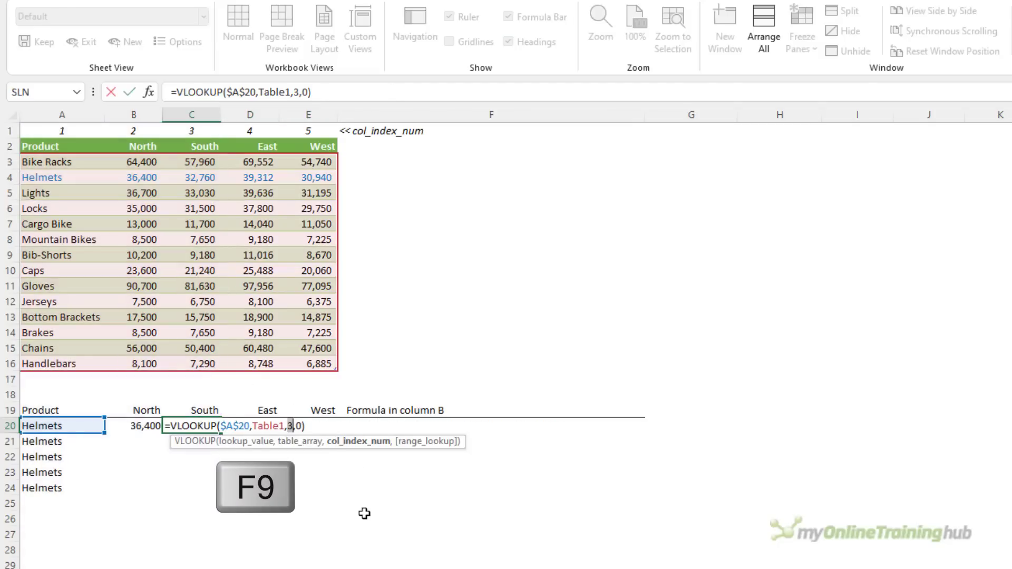
key(Escape)
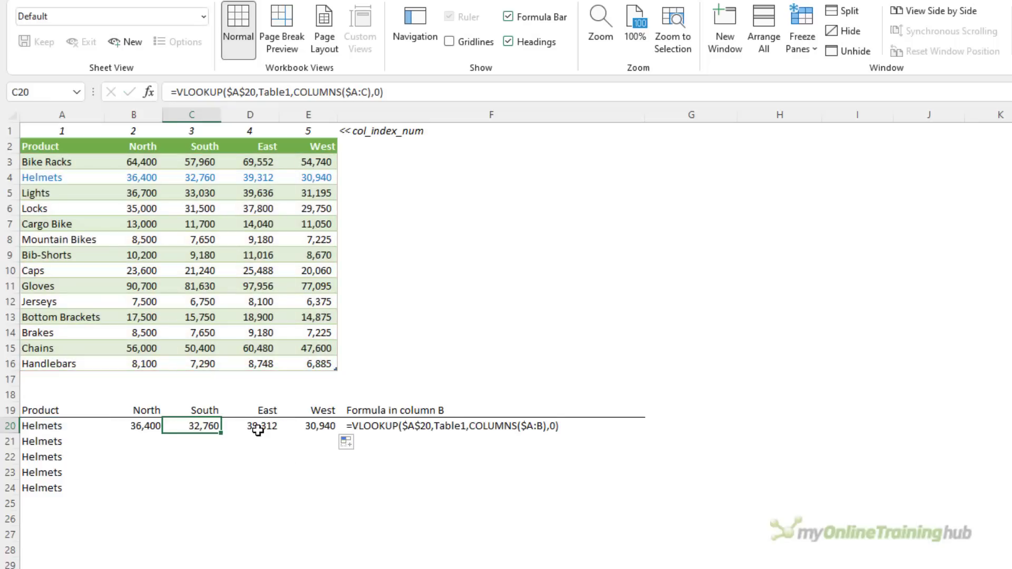
click(258, 429)
key(F2)
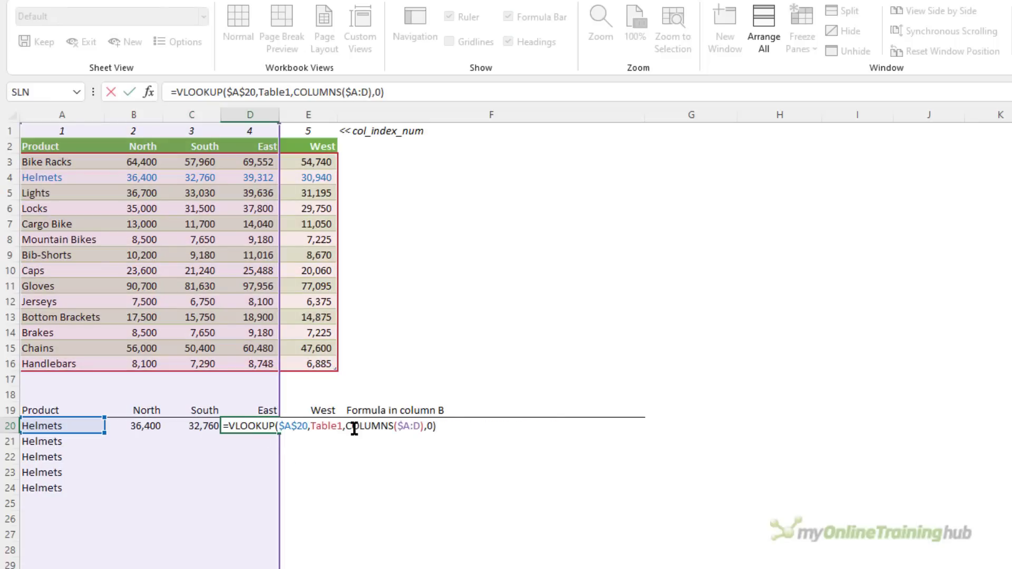
click(402, 449)
key(F9)
key(Return)
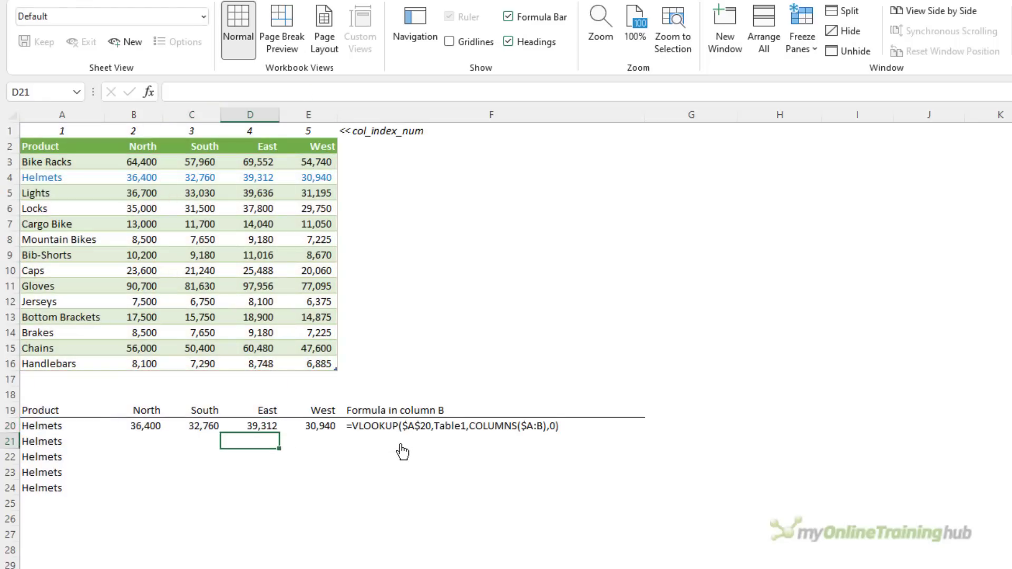
key(Left)
key(Left)
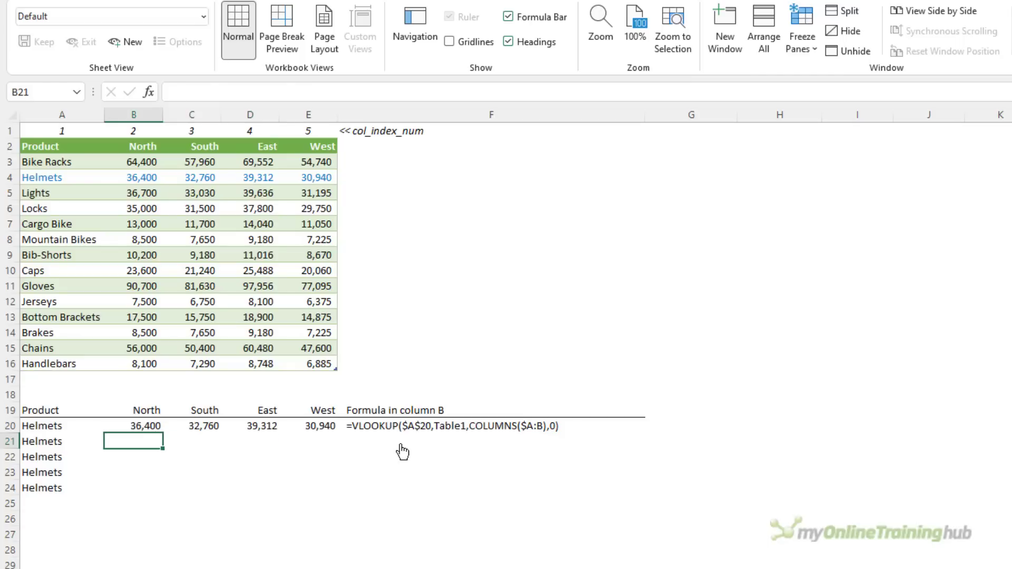
Enter =VLOOKUP($A$21,Table1,COLUMN(B:B),0) in B21
text(=vl)
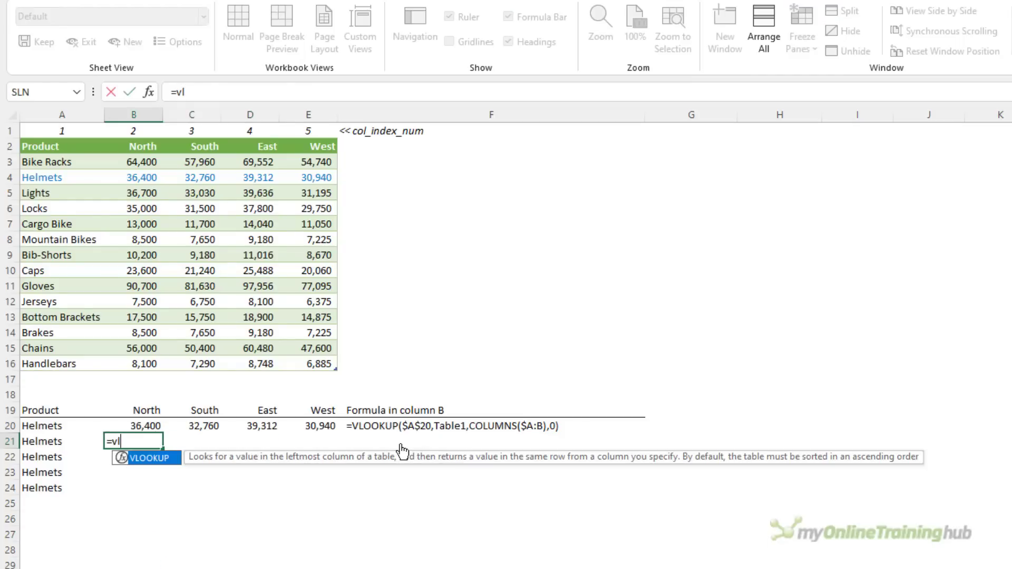
key(Tab)
click(33, 441)
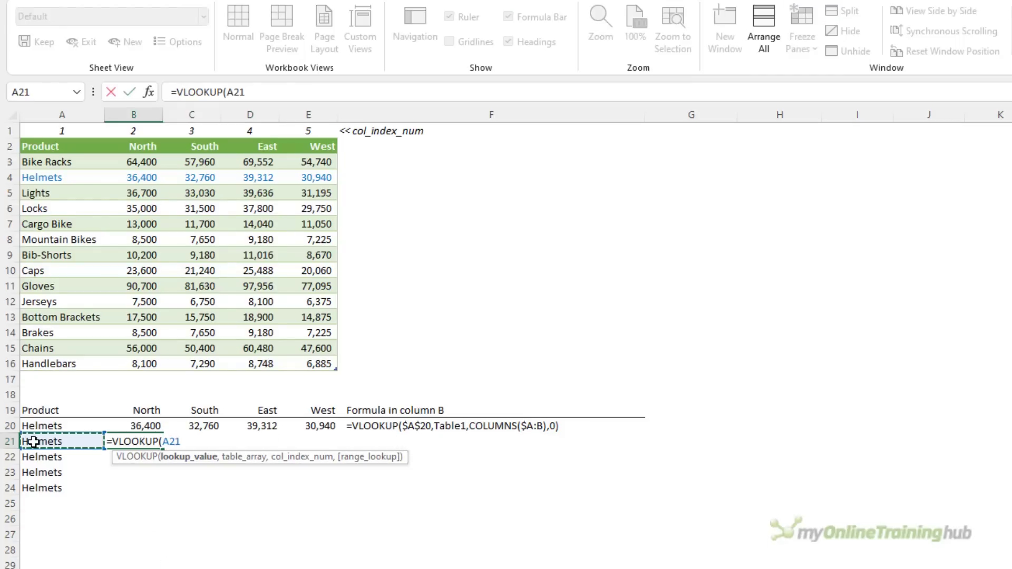
key(F4)
text(,)
drag(62, 162, 309, 362)
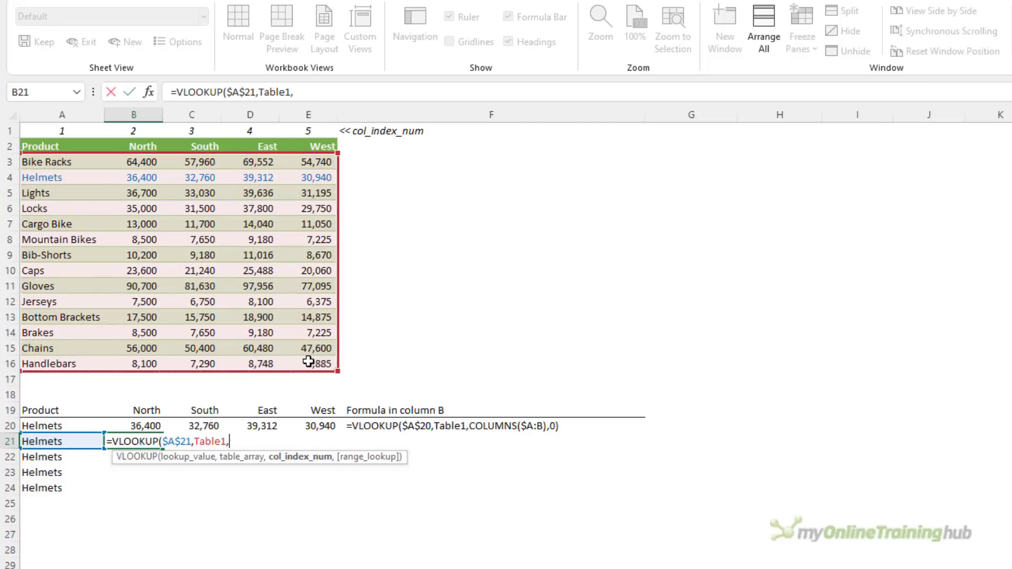
text(,col)
key(Tab)
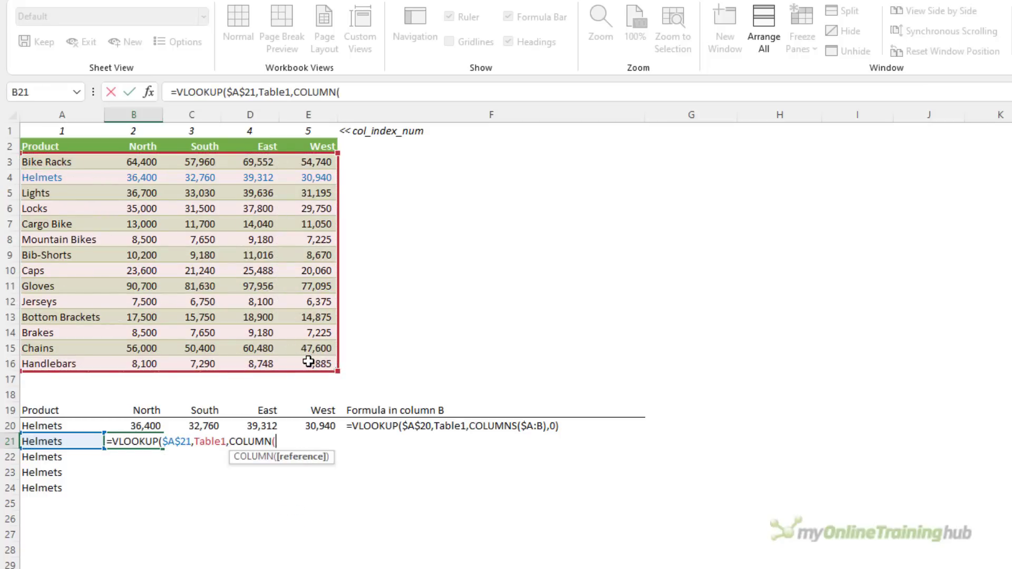
text(B:B)
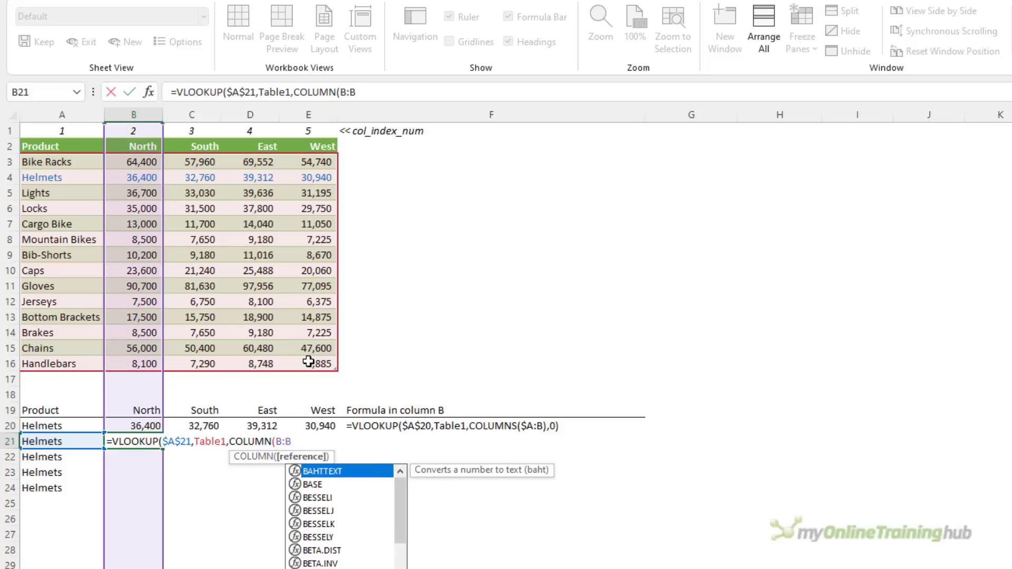
text())
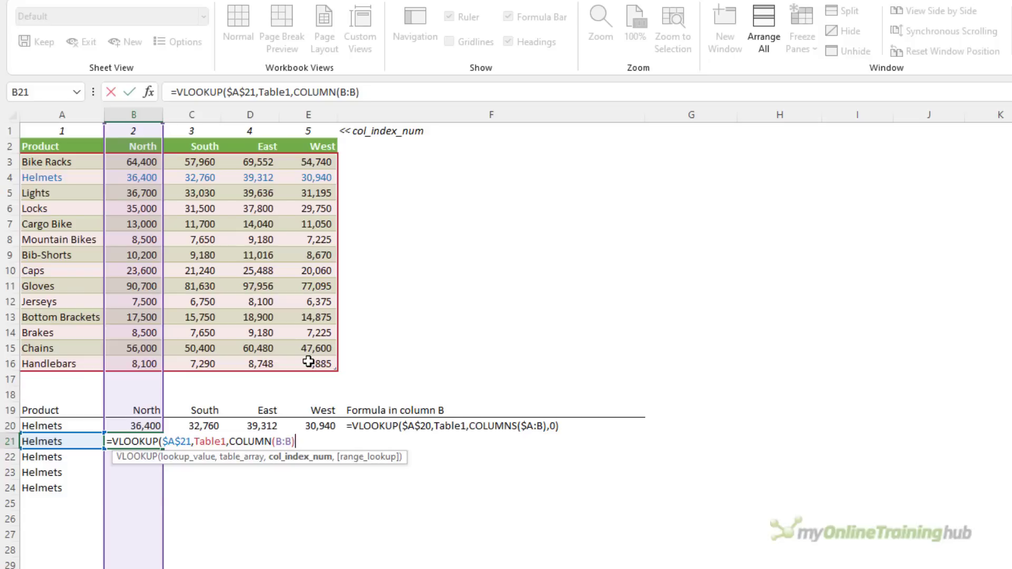
text(,)
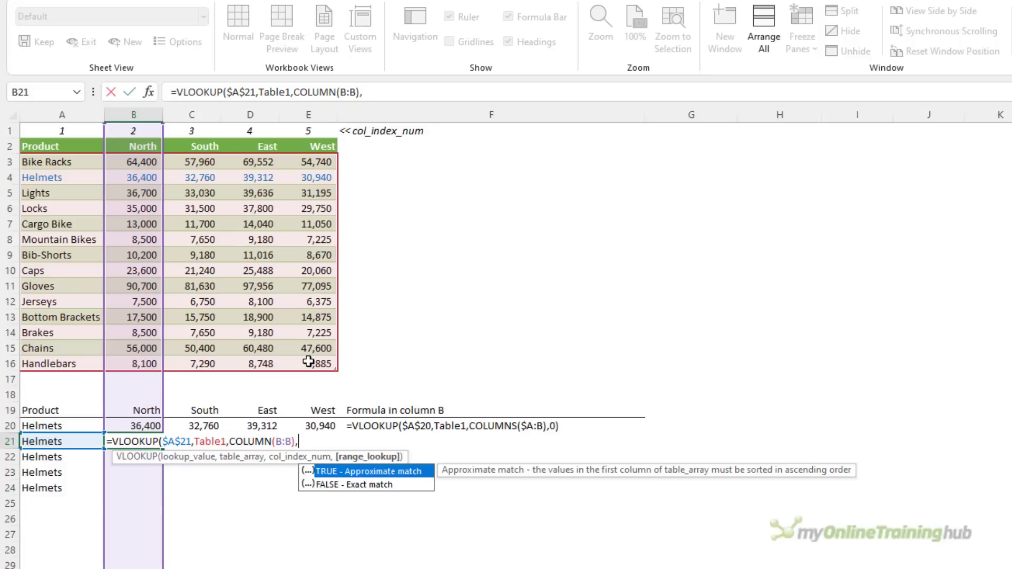
text(0)
text())
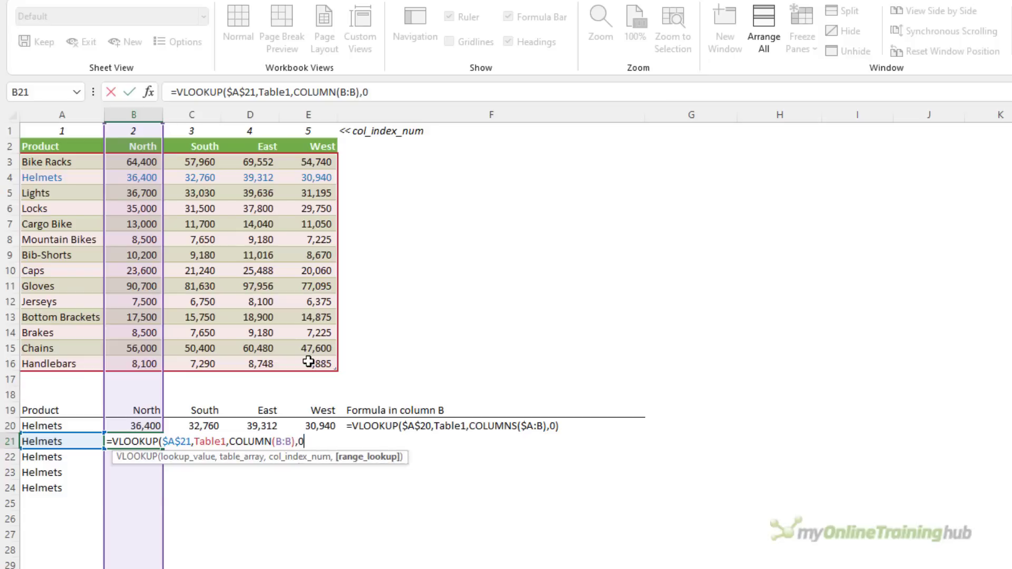
key(Return)
Fill the B21 formula across to E21 and check the copied formulas
key(Up)
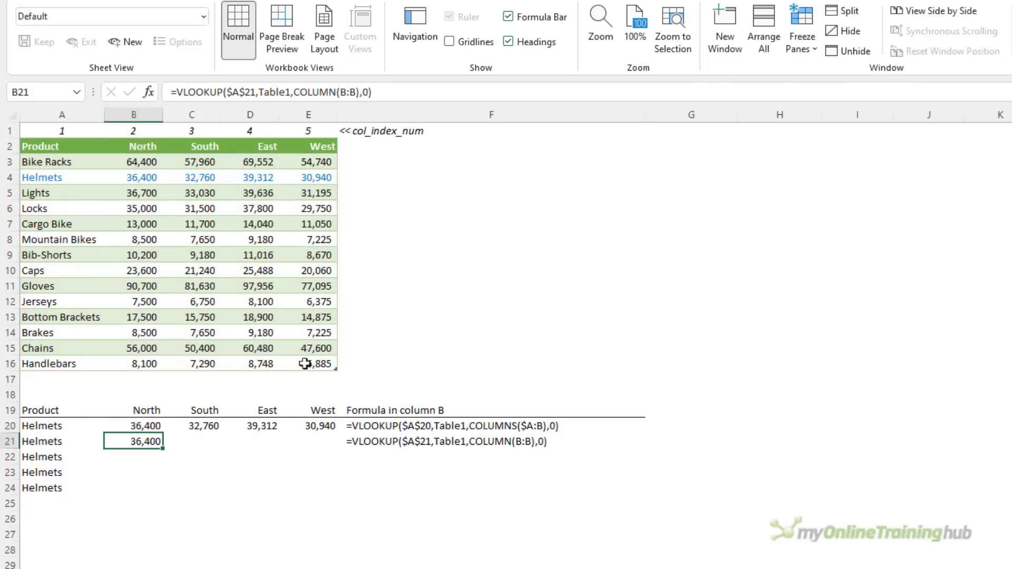
drag(163, 448, 335, 448)
click(203, 441)
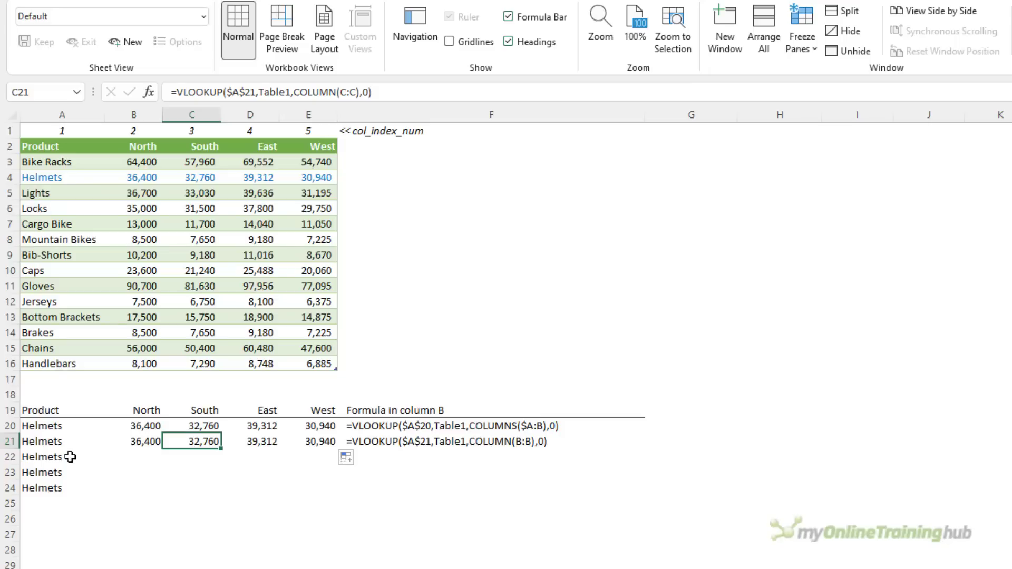
key(Right)
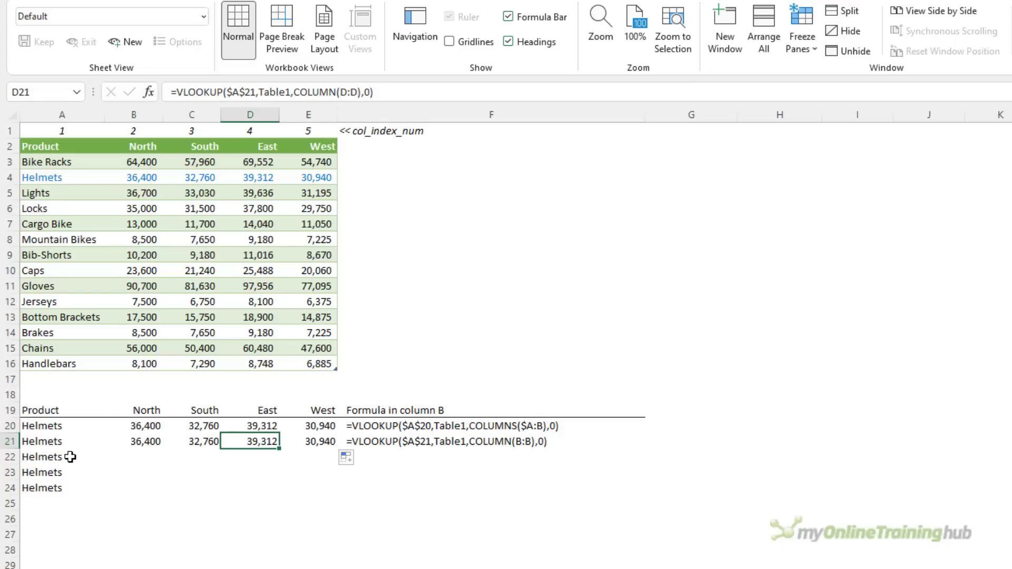
key(Right)
key(Down)
key(Left)
key(Left)
key(Left)
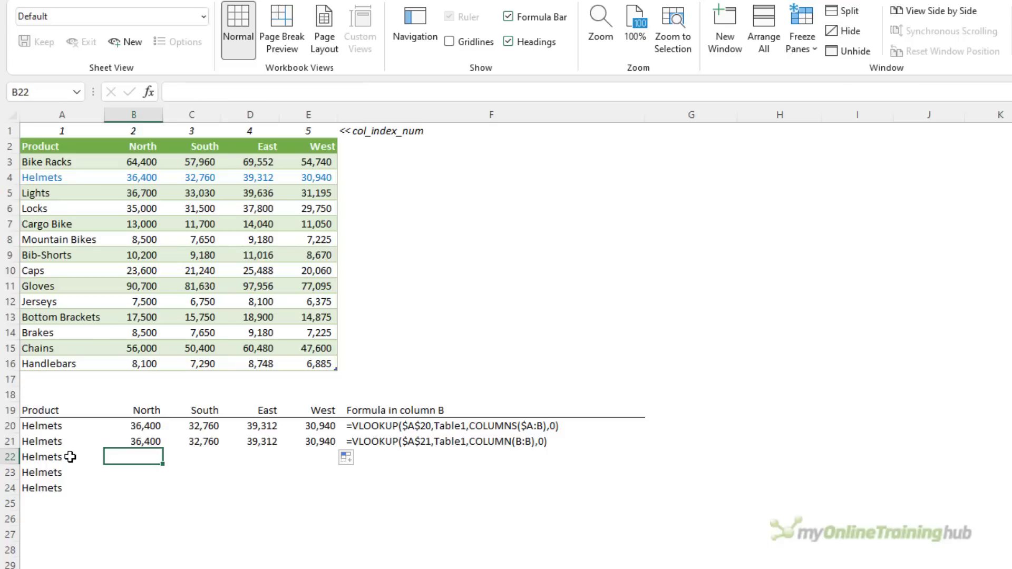
Array-enter {=VLOOKUP(A22,A3:E16,COLUMN(B:E),0)} across B22:E22 for Helmets' four regional sales
key(shift+Right)
key(shift+Right)
key(shift+Right)
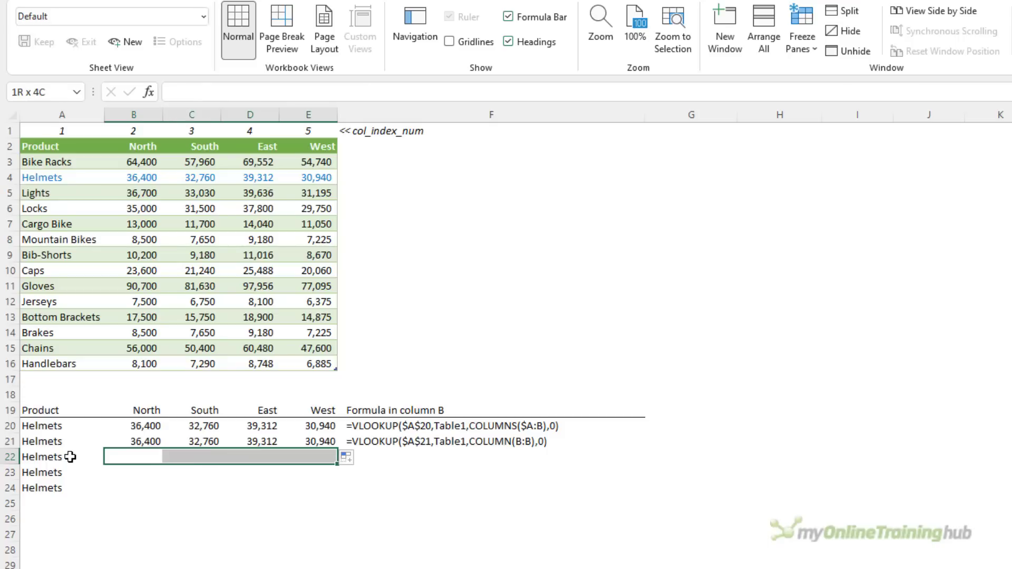
text(=VLOOKUP()
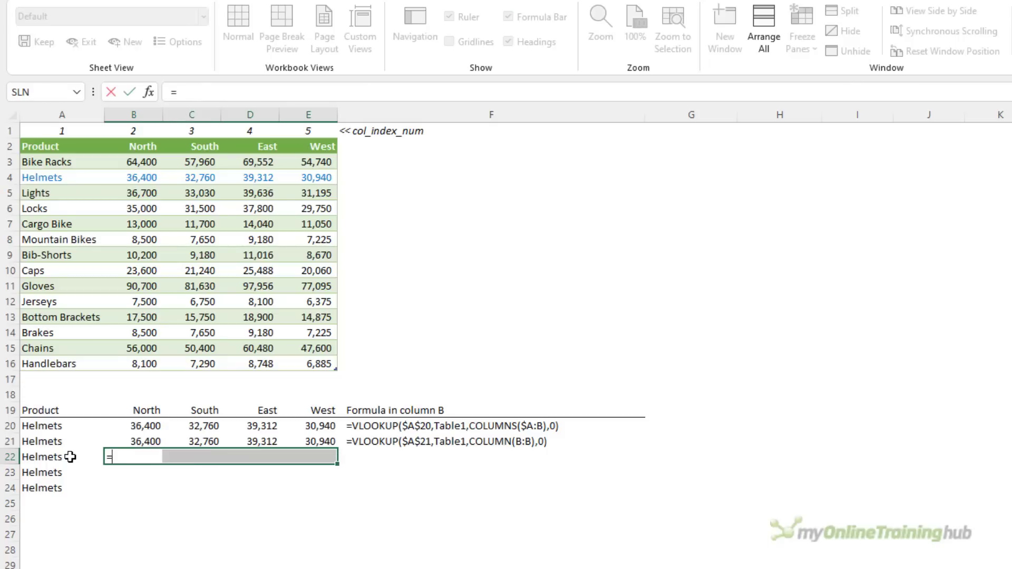
click(70, 457)
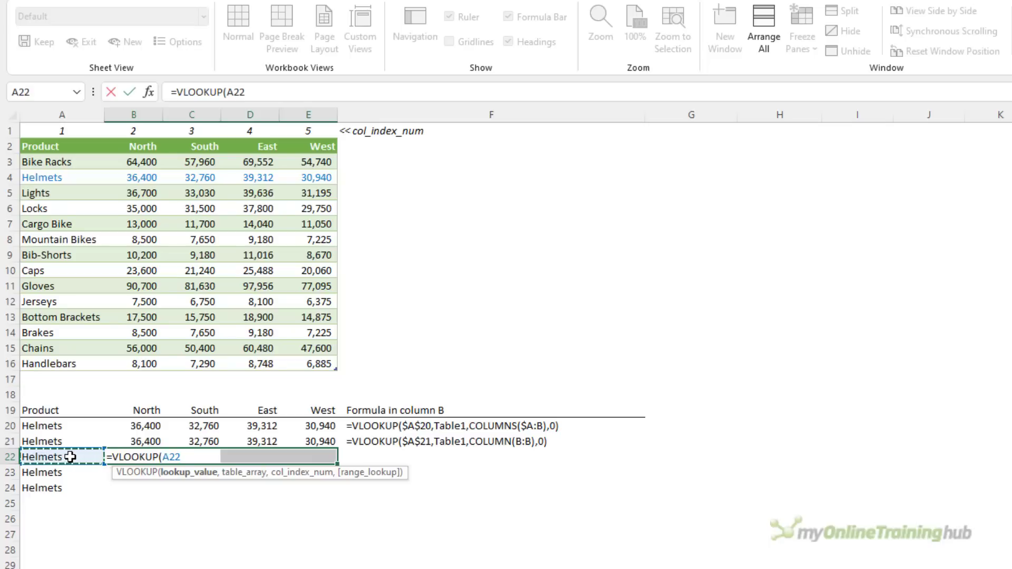
text(,)
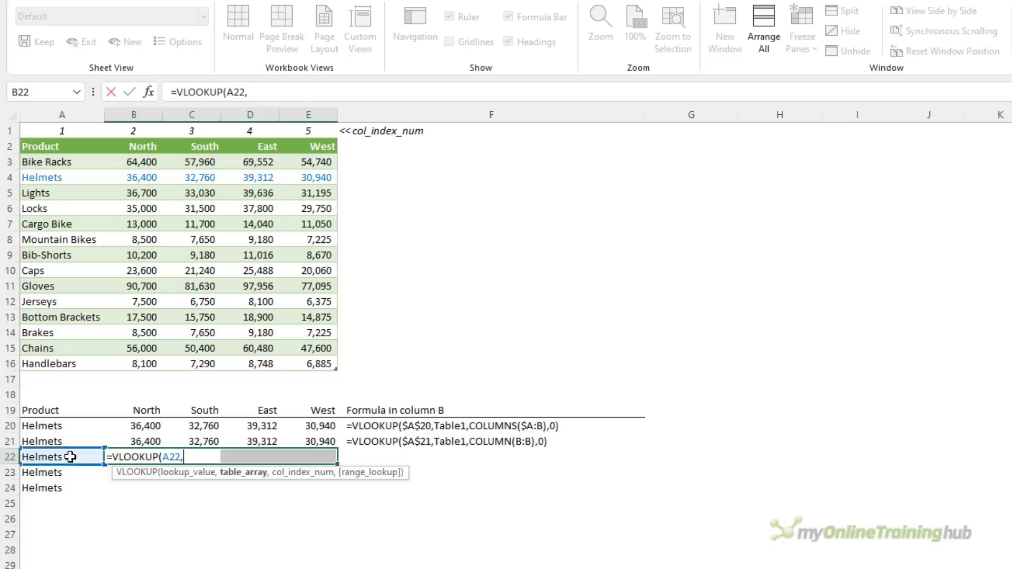
drag(63, 160, 318, 364)
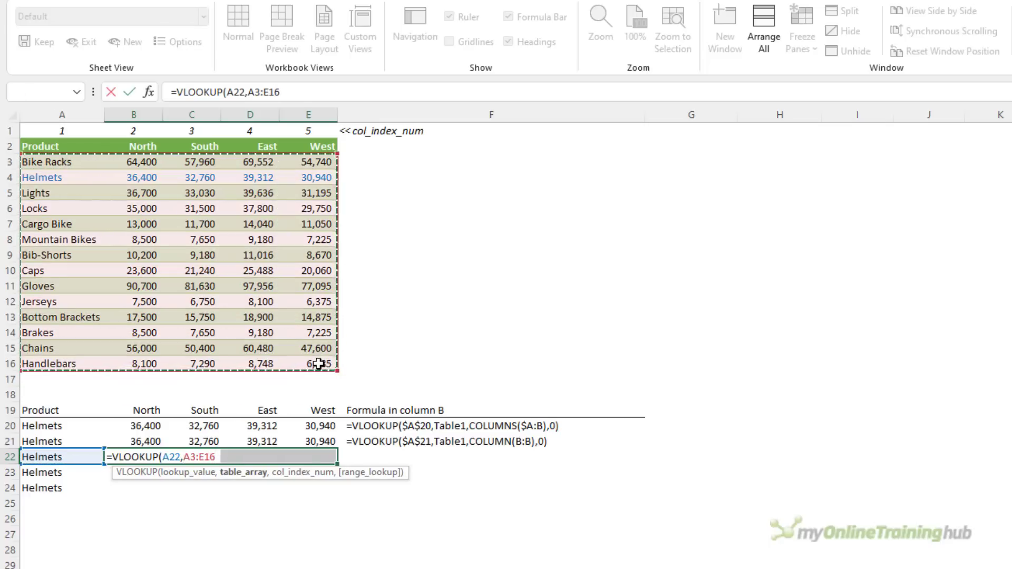
text(,)
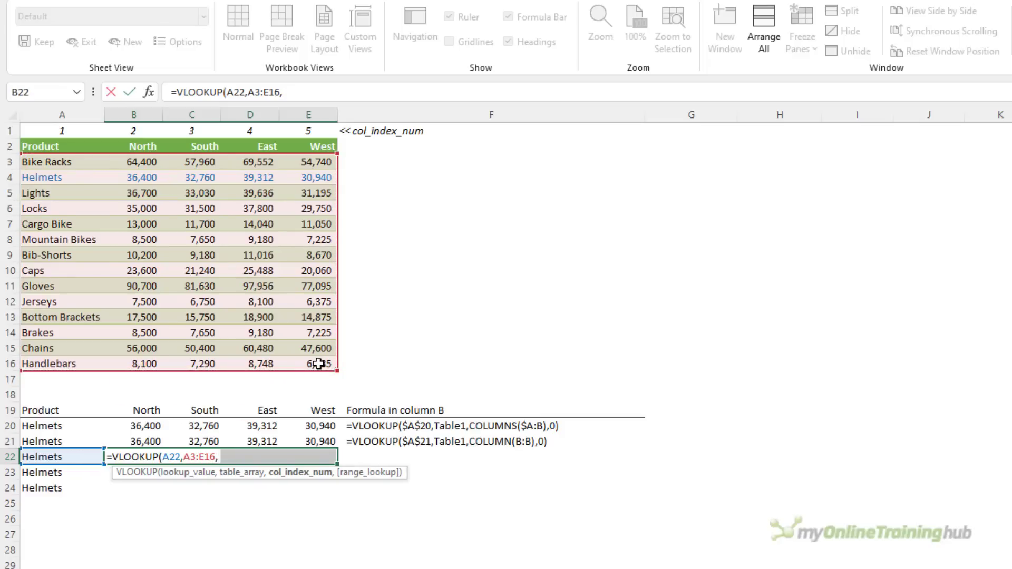
text(col)
key(Tab)
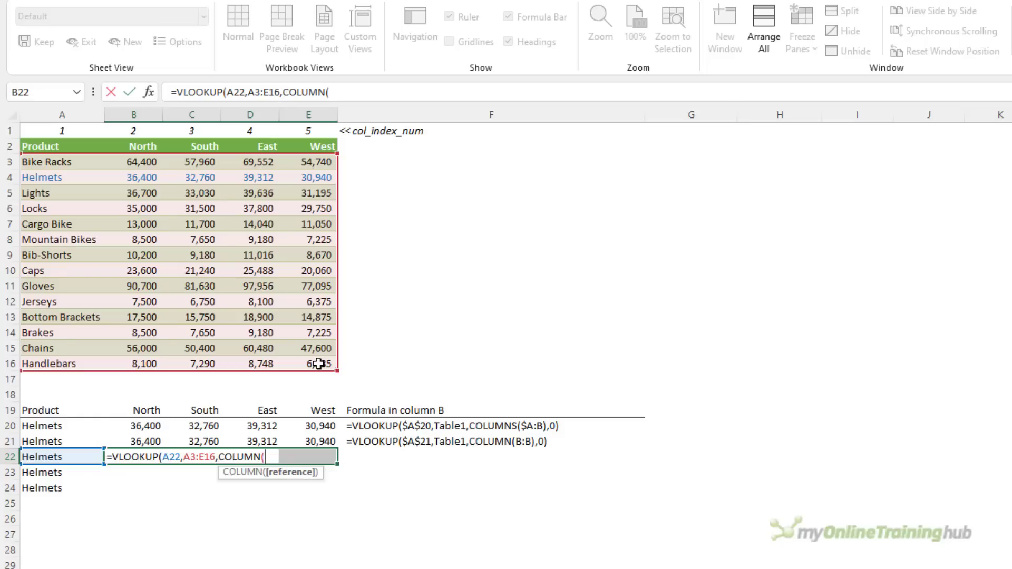
text(B:E)
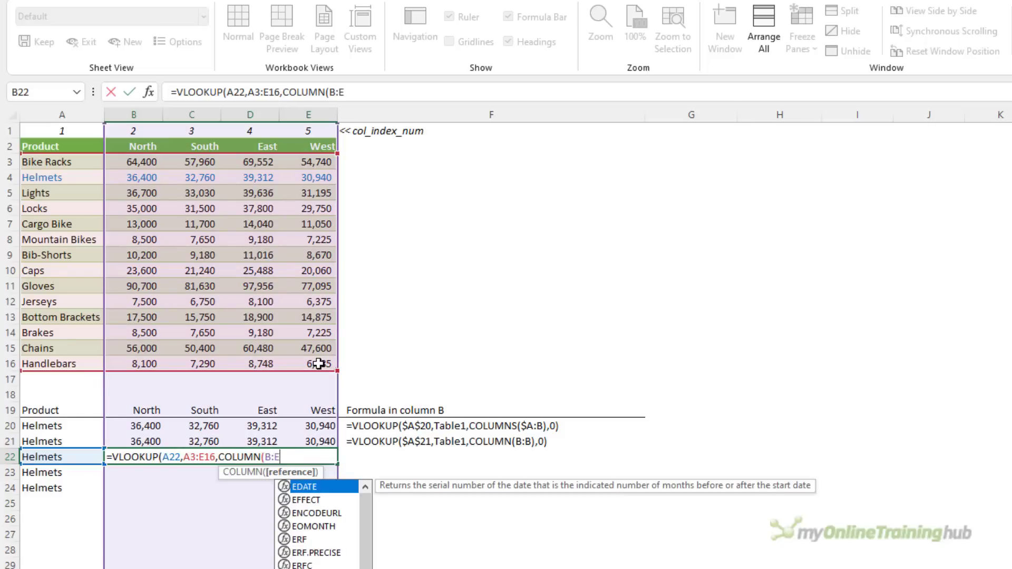
text())
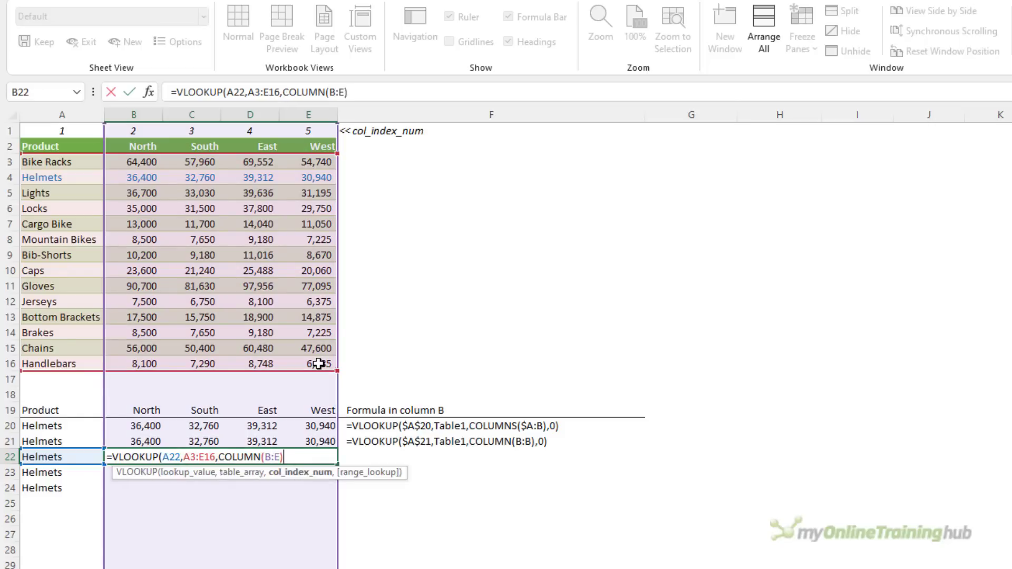
text(,0))
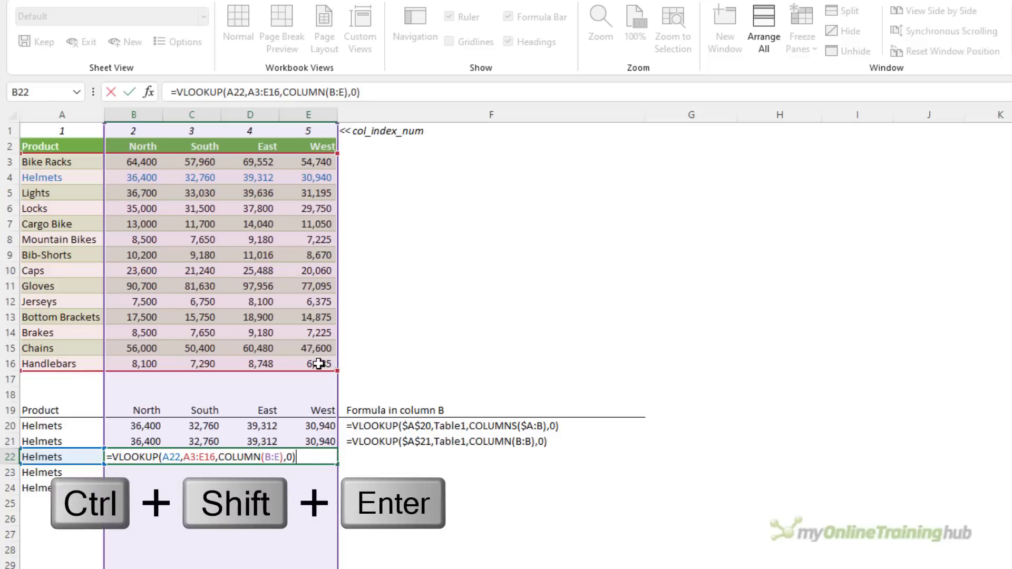
key(ctrl+shift+Return)
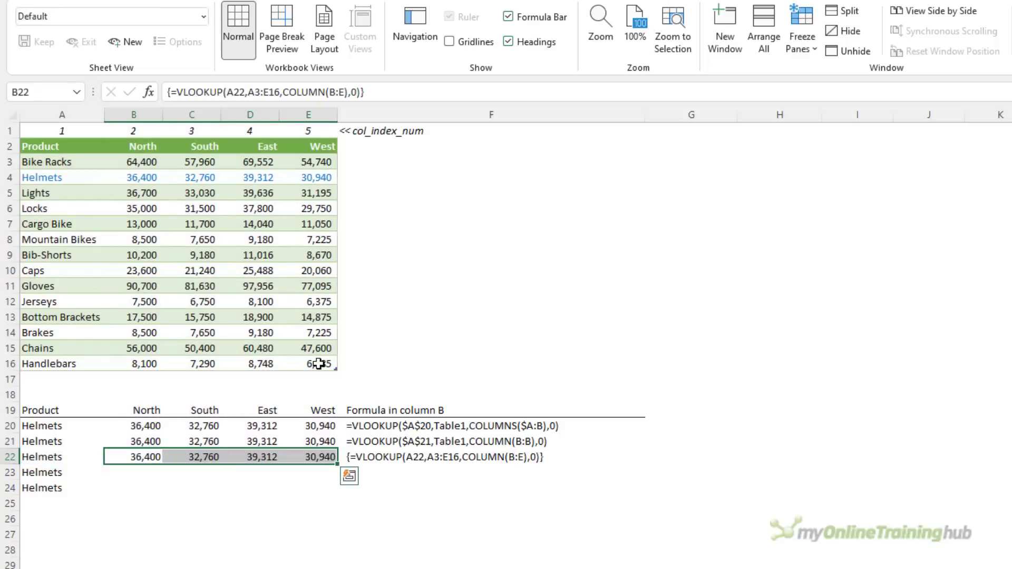
key(ctrl+q)
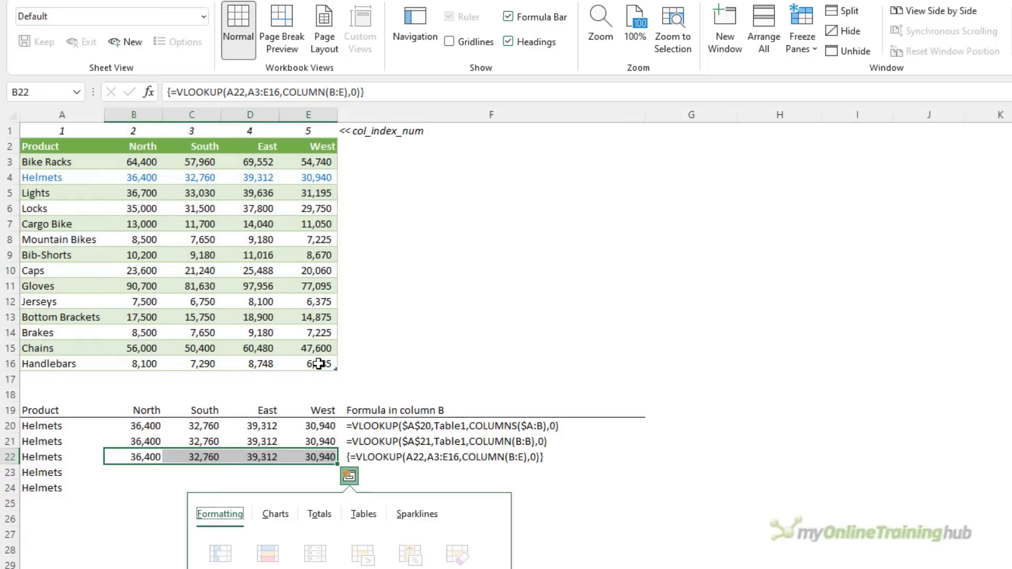
key(Escape)
key(Down)
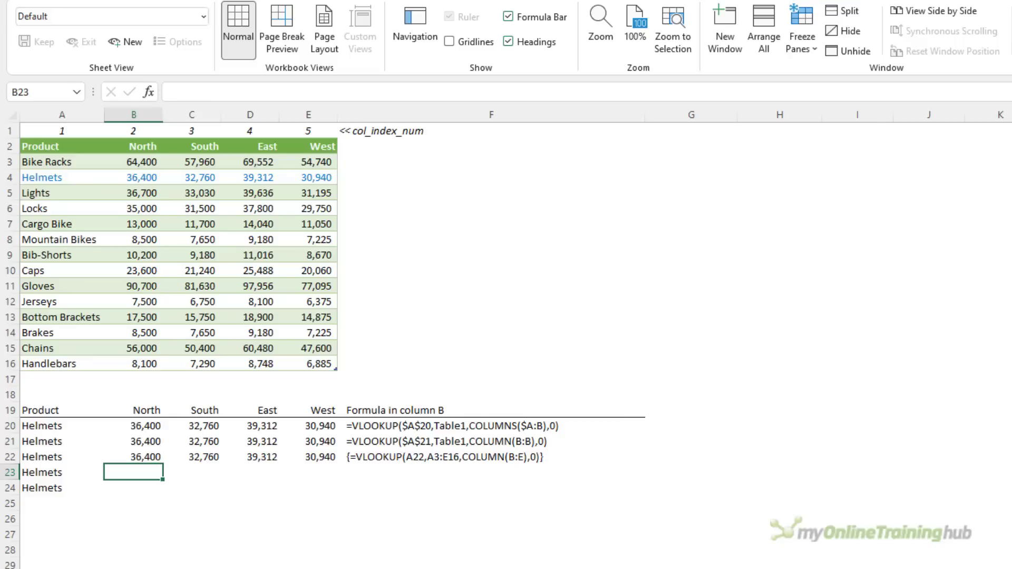
Enter =VLOOKUP(A23,Table1,COLUMN(B:E),0) in B23 so Helmets' four sales spill across
text(=vl)
key(Tab)
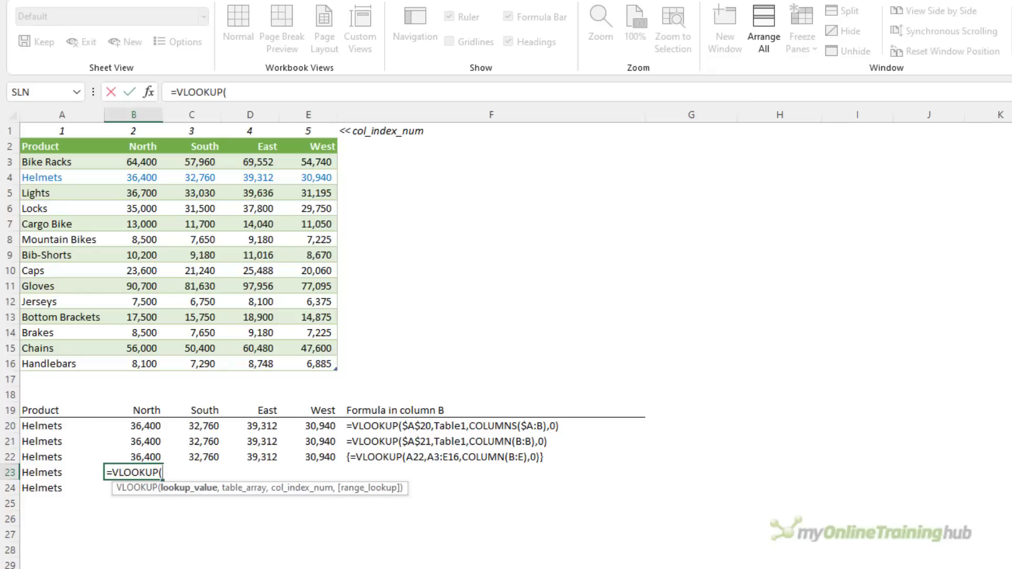
click(55, 471)
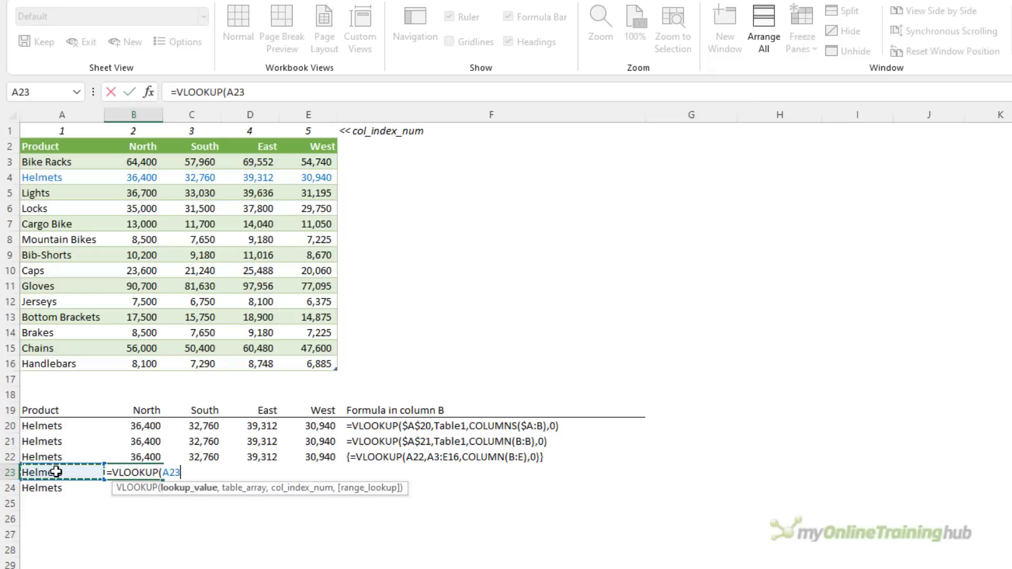
text(,)
drag(53, 157, 301, 361)
text(,colum)
key(Tab)
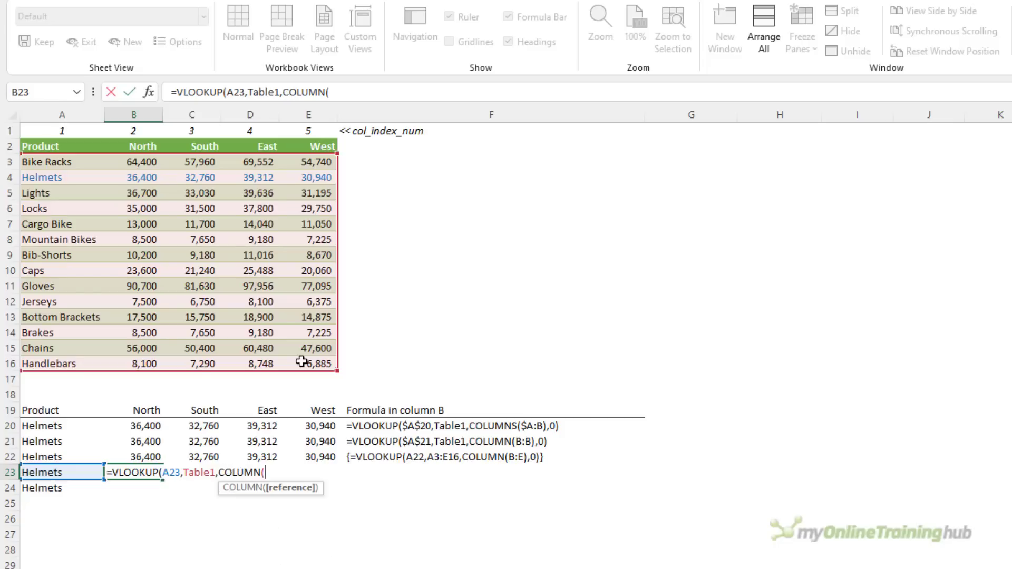
text(B:E))
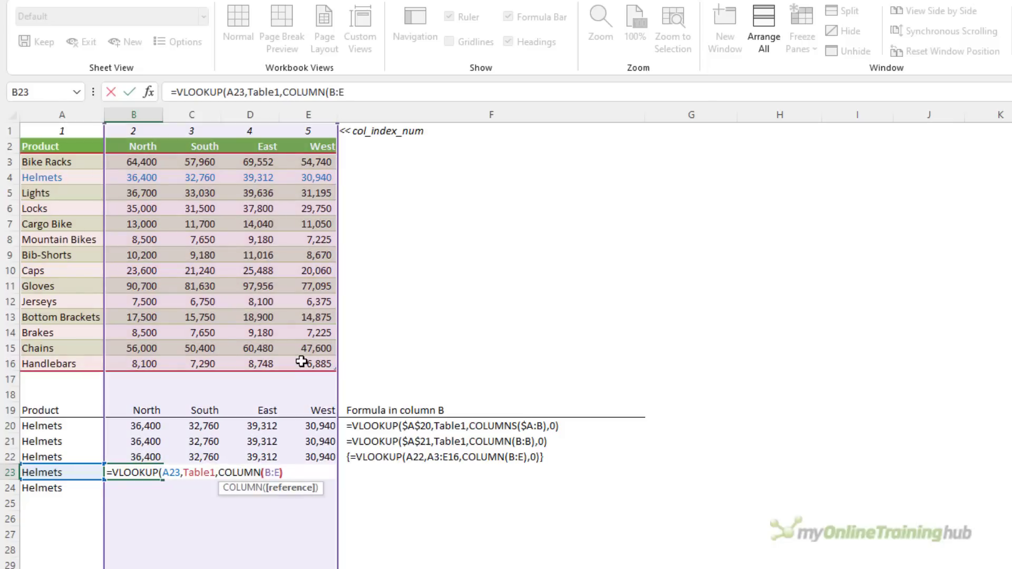
text(,0)
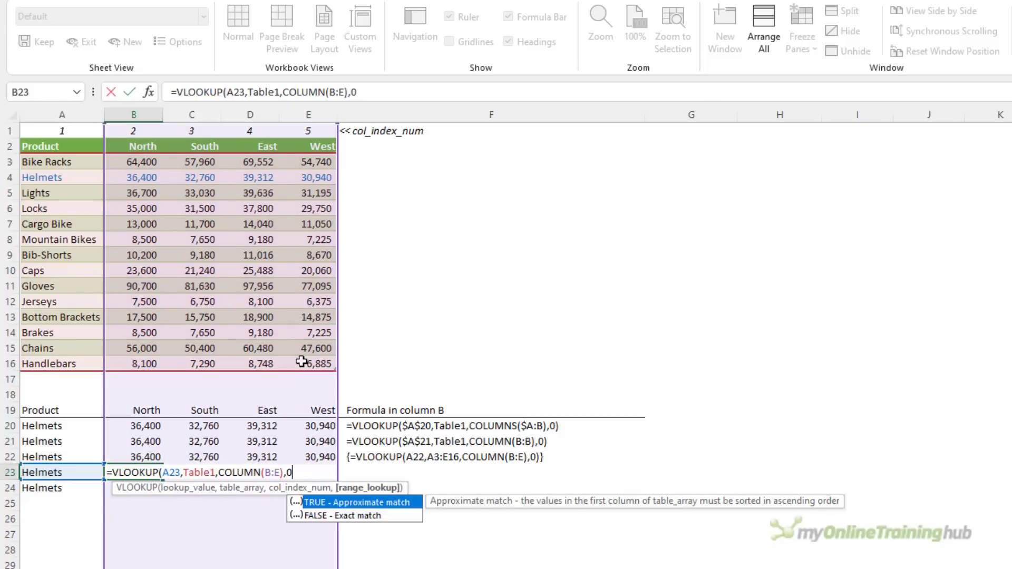
text())
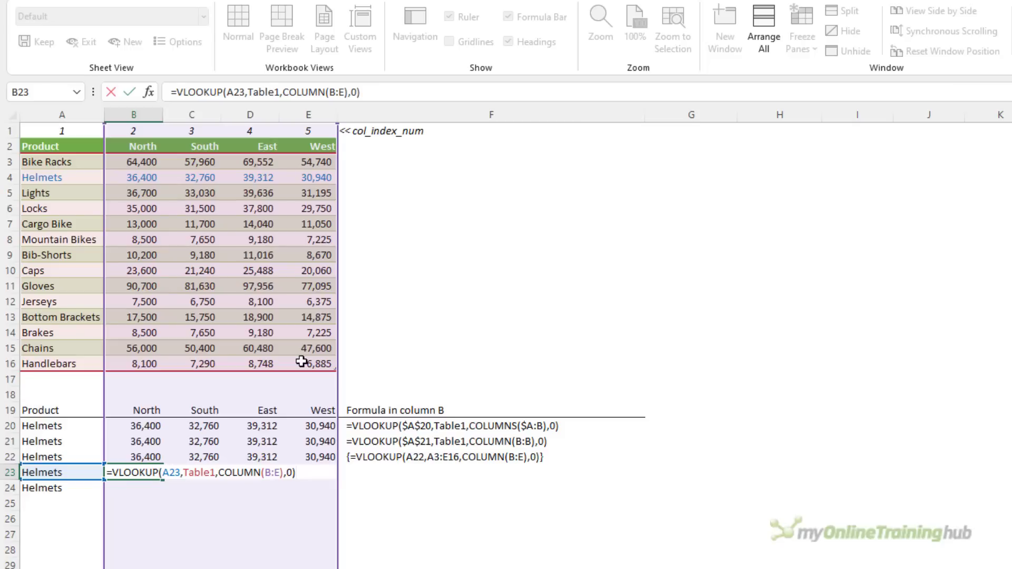
key(Return)
key(Up)
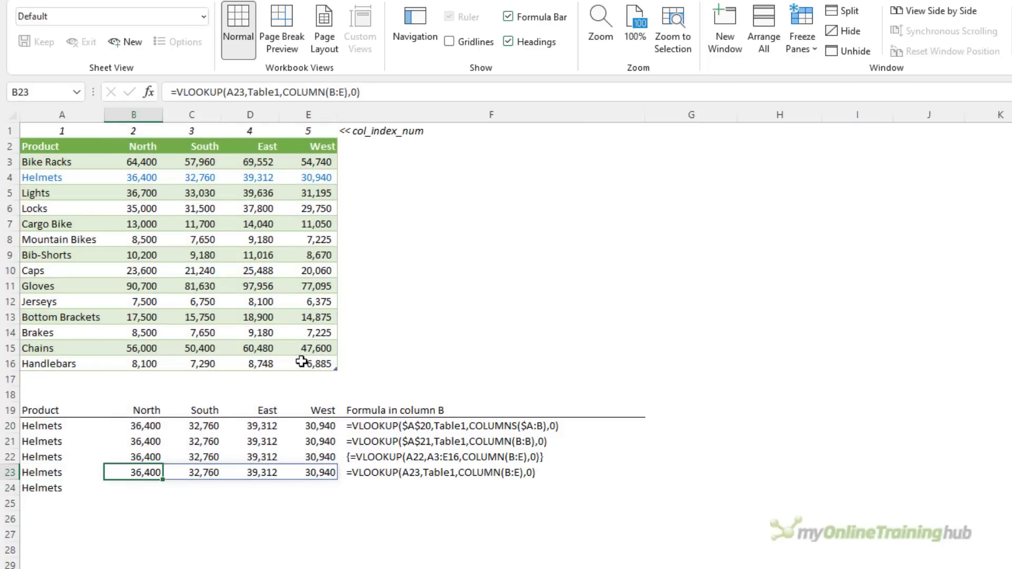
key(Down)
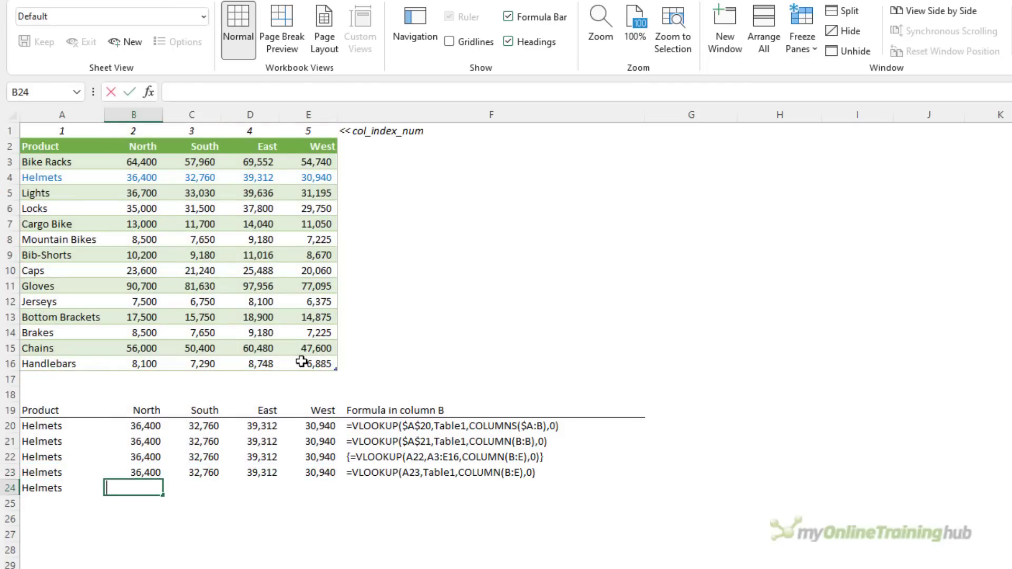
Enter =XLOOKUP(A24,Table1[Product],Table1[[North]:[West]],,0) in B24
text(=xl)
key(Tab)
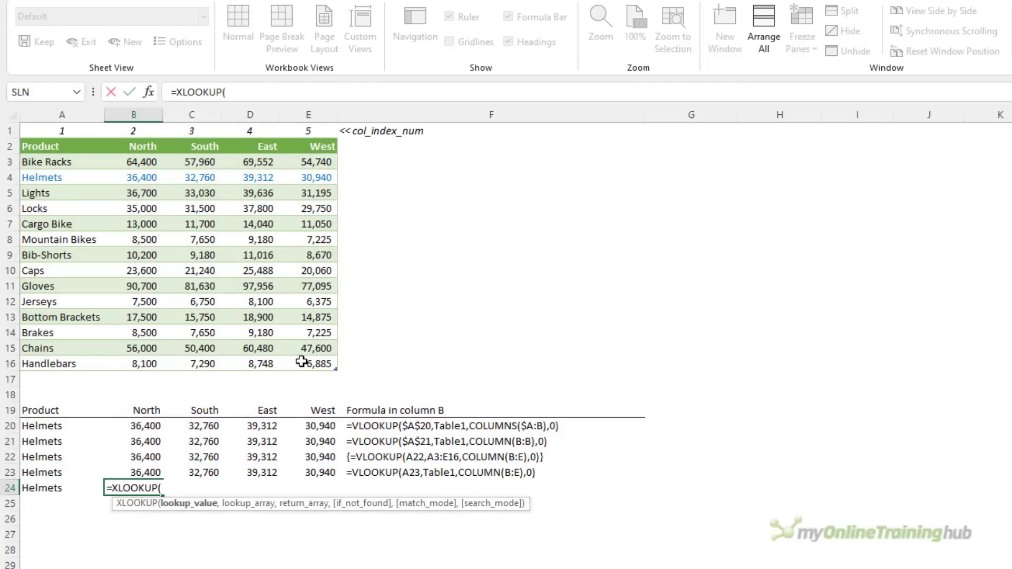
key(Left)
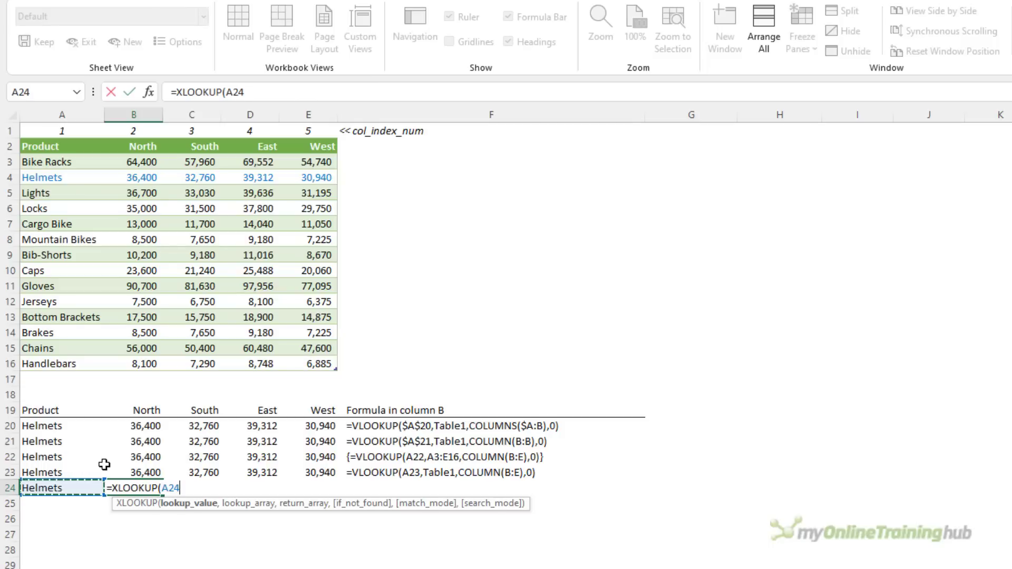
text(,)
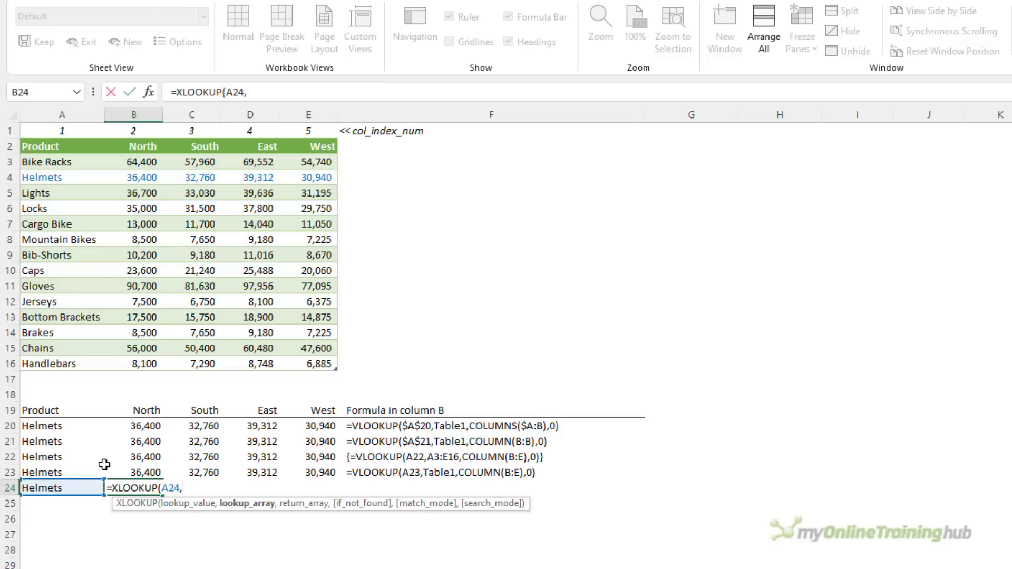
drag(95, 163, 80, 364)
text(,)
drag(140, 160, 297, 359)
text(,,)
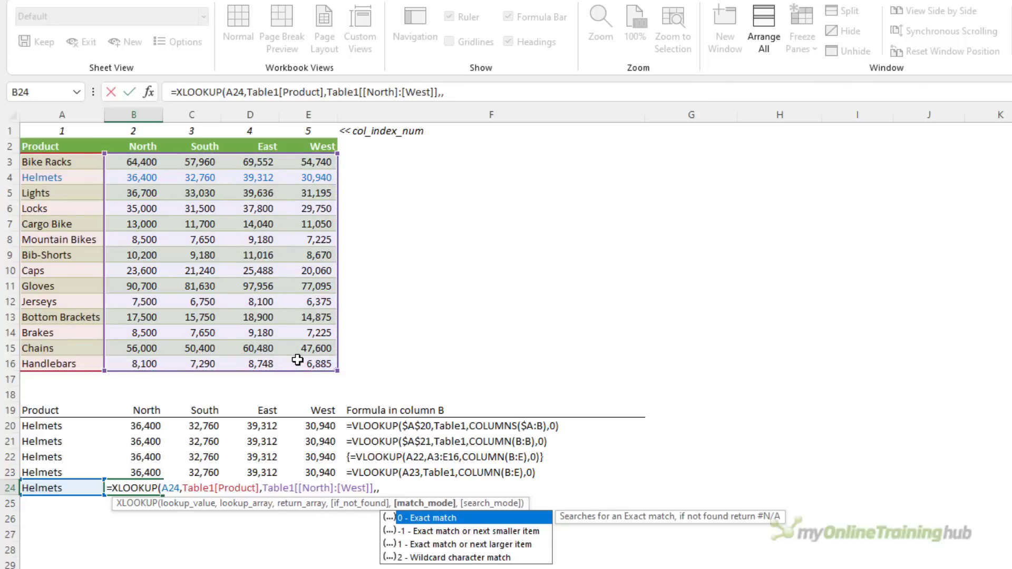
text(0))
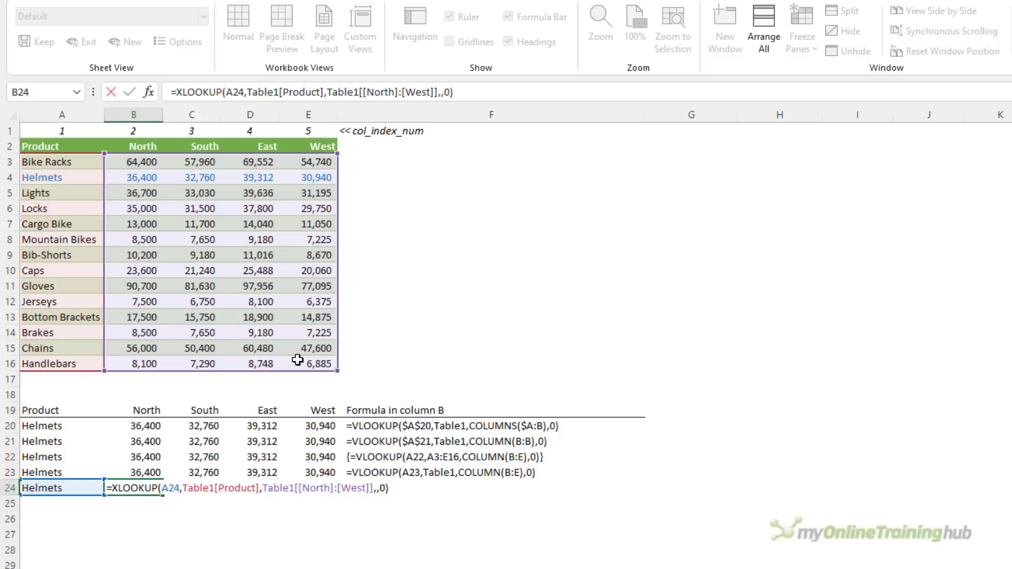
key(Return)
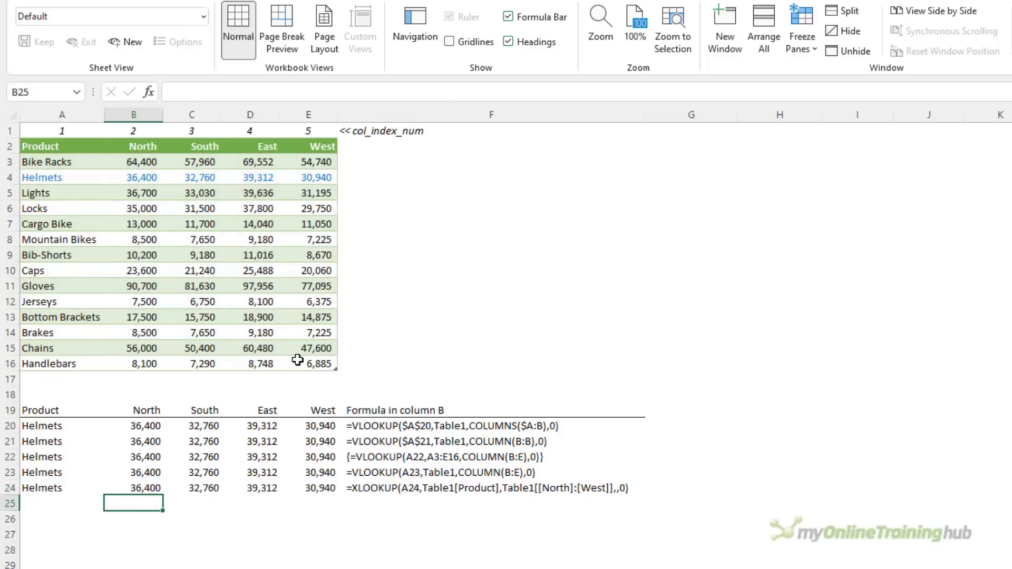
key(Up)
Select the row 20–24 lookup examples across their result columns
key(Left)
key(shift+Right)
key(shift+Right)
key(shift+Right)
key(shift+Right)
key(shift+Right)
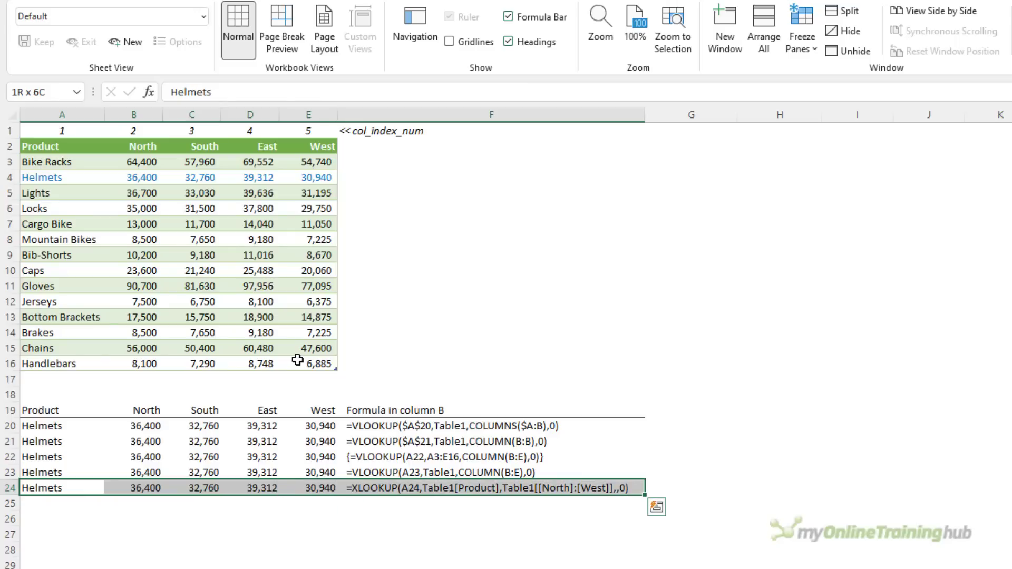
key(Up)
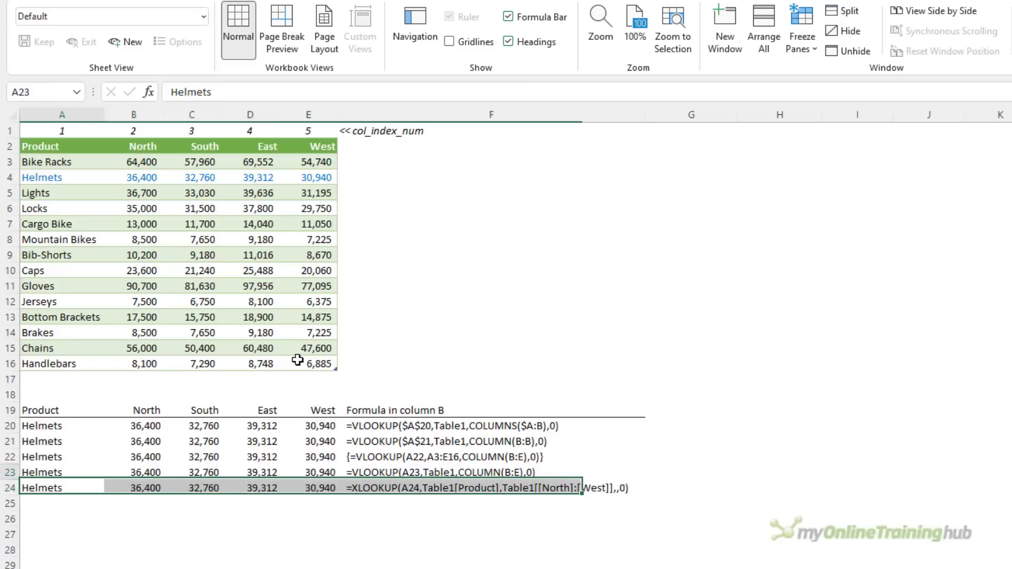
key(shift+Up)
key(shift+Up)
key(shift+Up)
key(shift+Right)
key(shift+Right)
key(shift+Right)
key(shift+Right)
key(shift+Right)
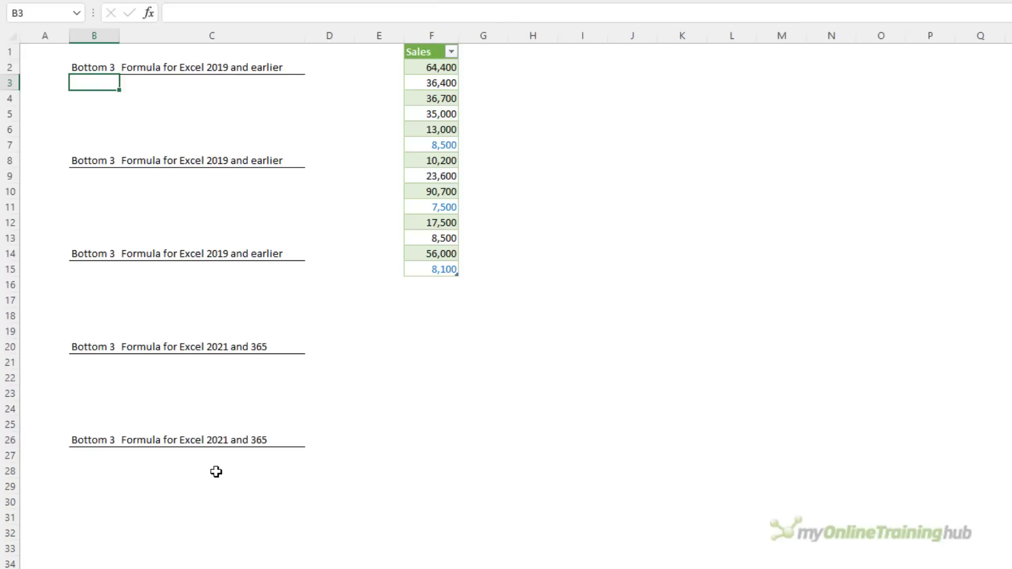
Enter =SMALL(Table3[Sales],ROW(A1)) in B3 to get the lowest sale, 7,500
text(=sm)
key(Tab)
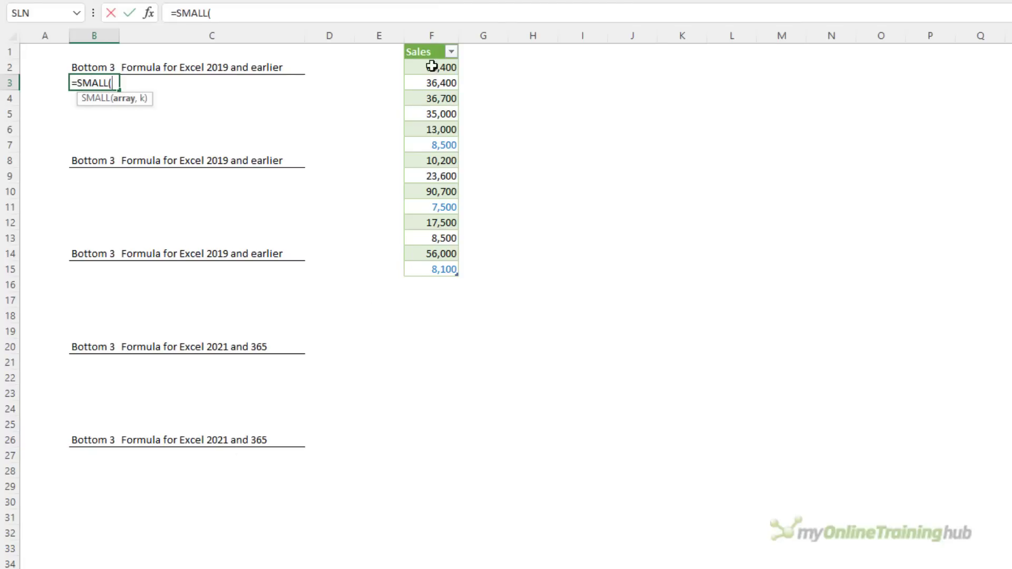
drag(431, 65, 422, 271)
text(,)
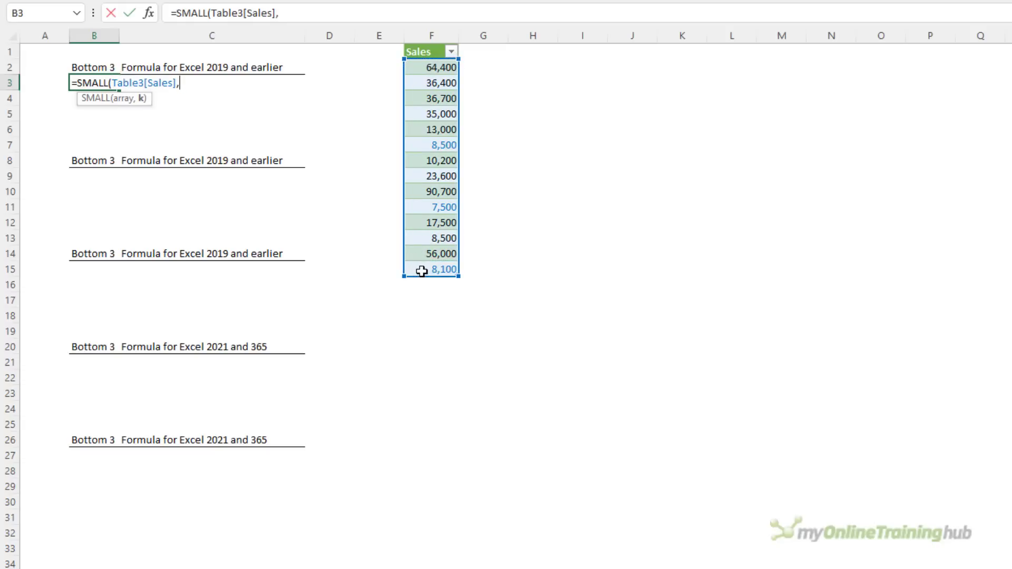
text(row)
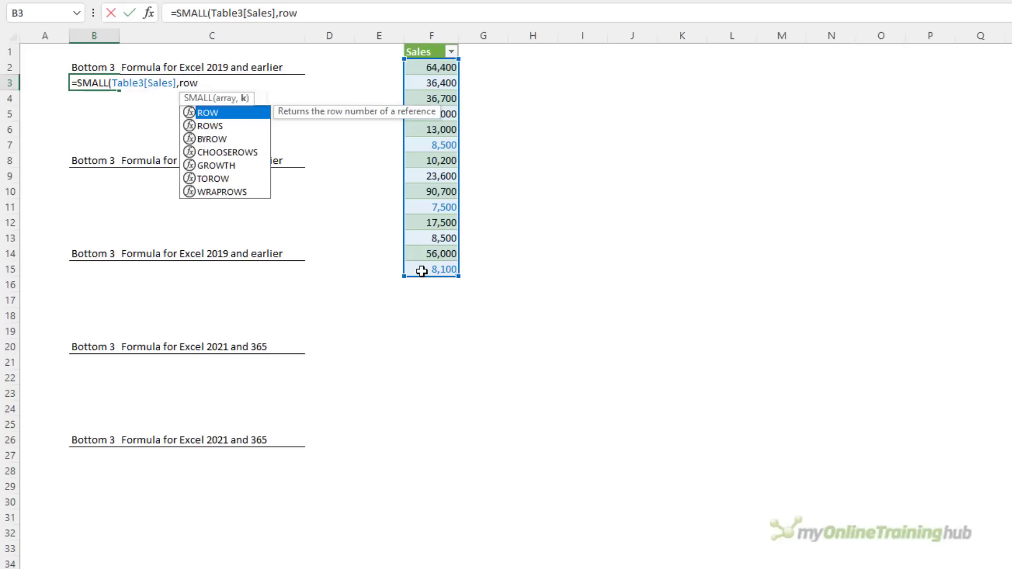
key(Tab)
text(A1))
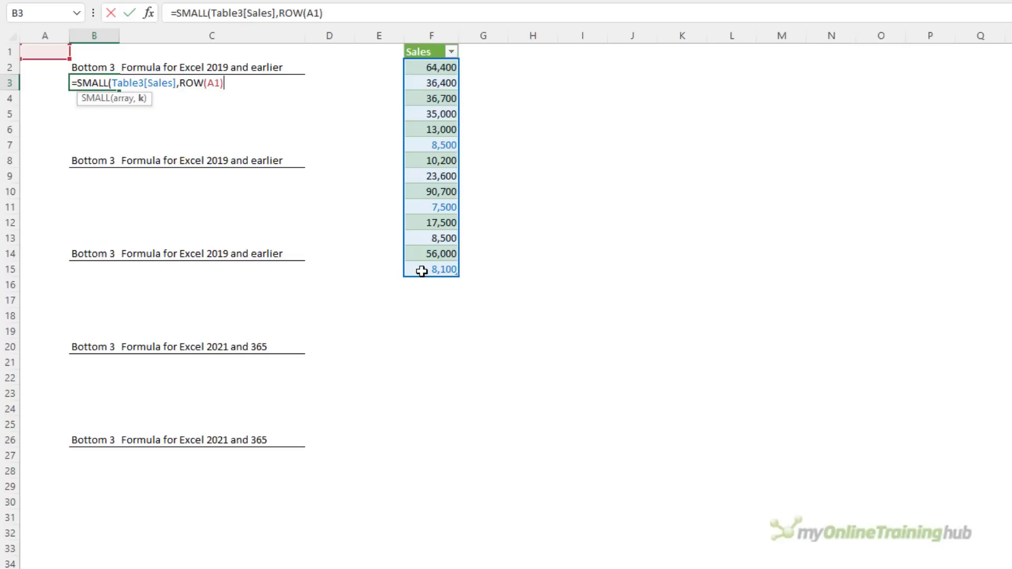
text())
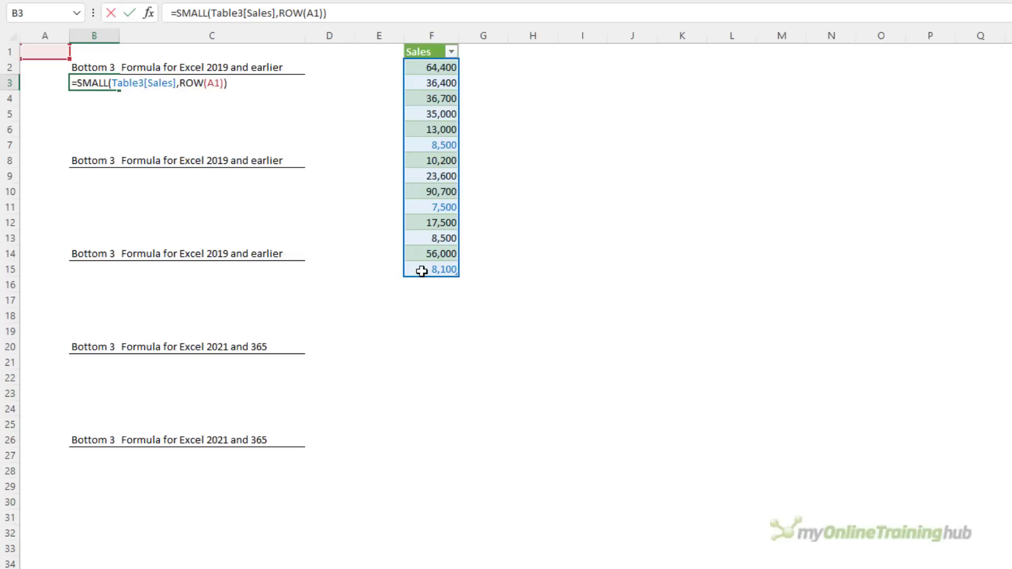
key(Return)
Fill the SMALL formula down to B5 and check the ROW references in B4 and B5
key(Up)
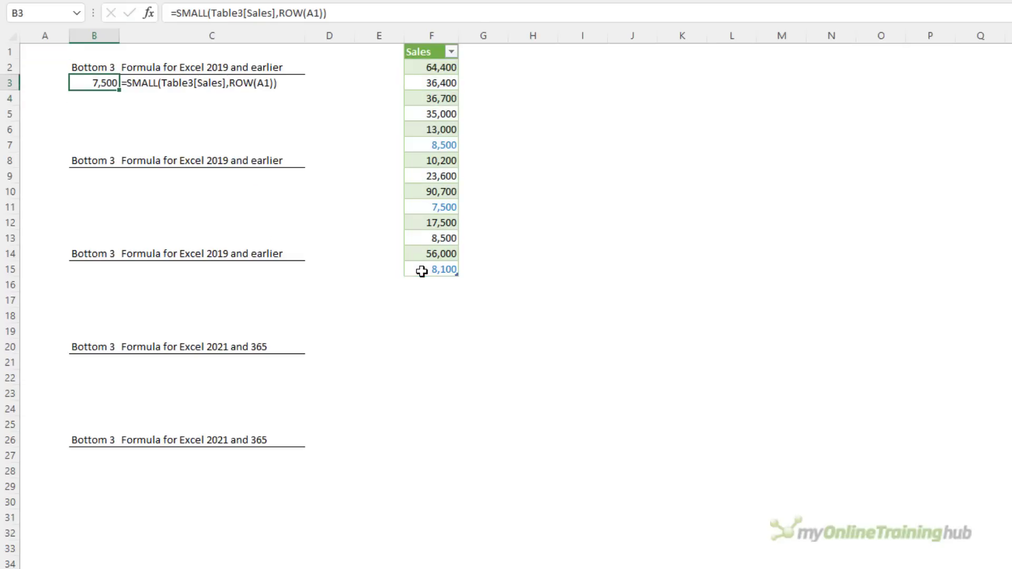
drag(118, 92, 118, 116)
click(108, 102)
key(Down)
key(Up)
key(Up)
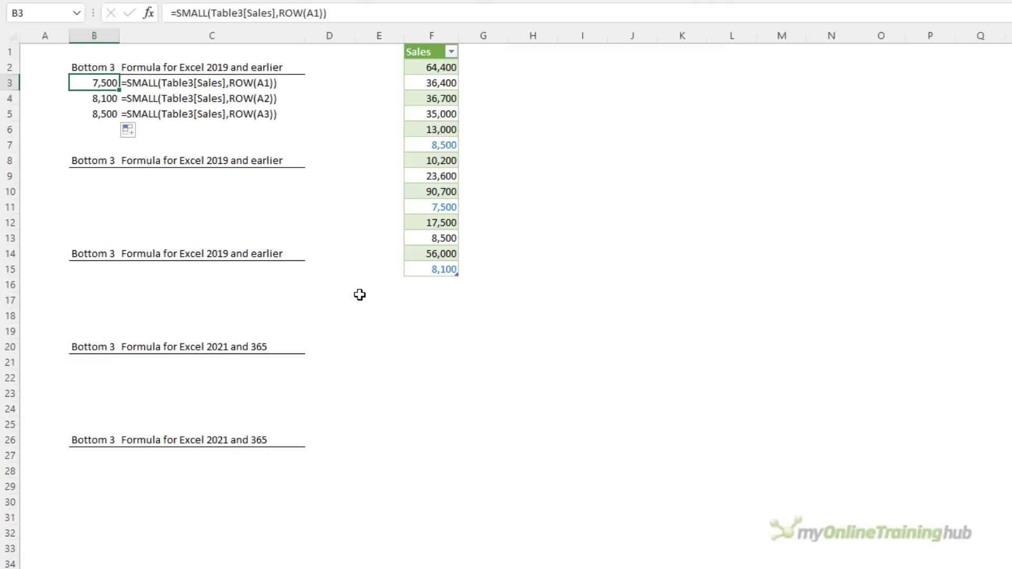
key(Down)
key(Down)
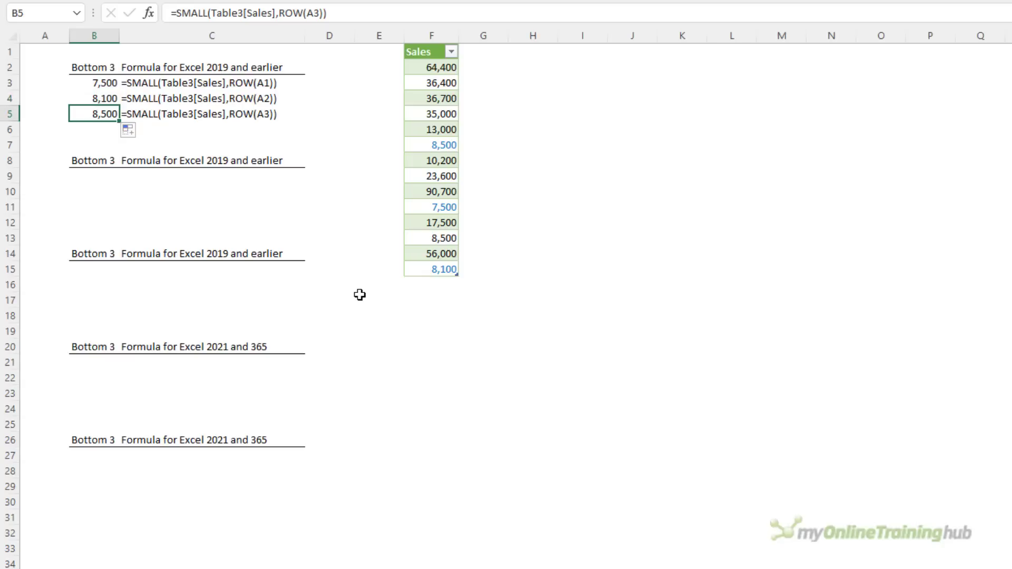
key(Down)
key(Down)
key(Down)
key(Down)
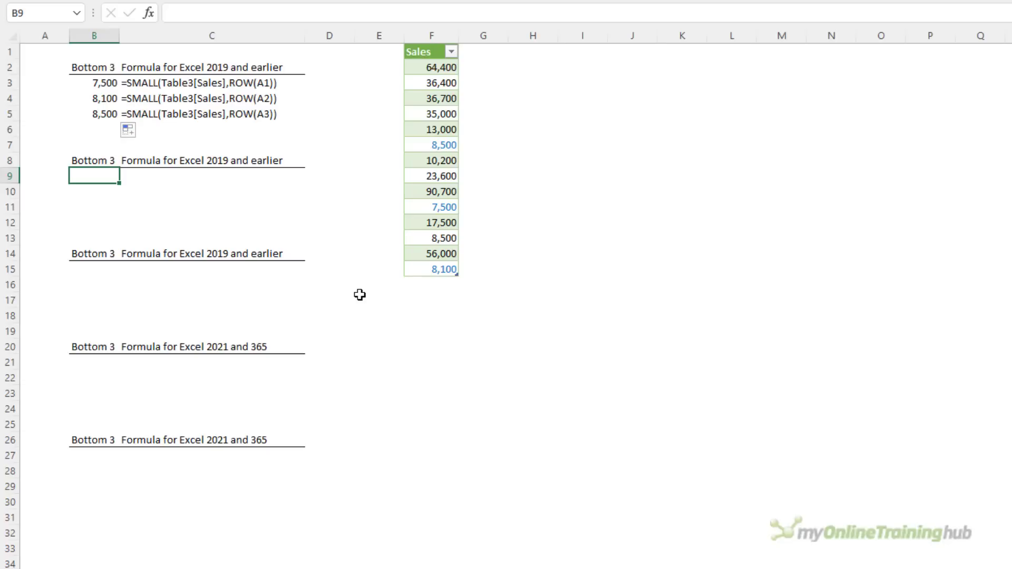
Enter =SMALL(Table3[Sales],ROWS($1:1)) in B9 and fill it down to B11
text(=sm)
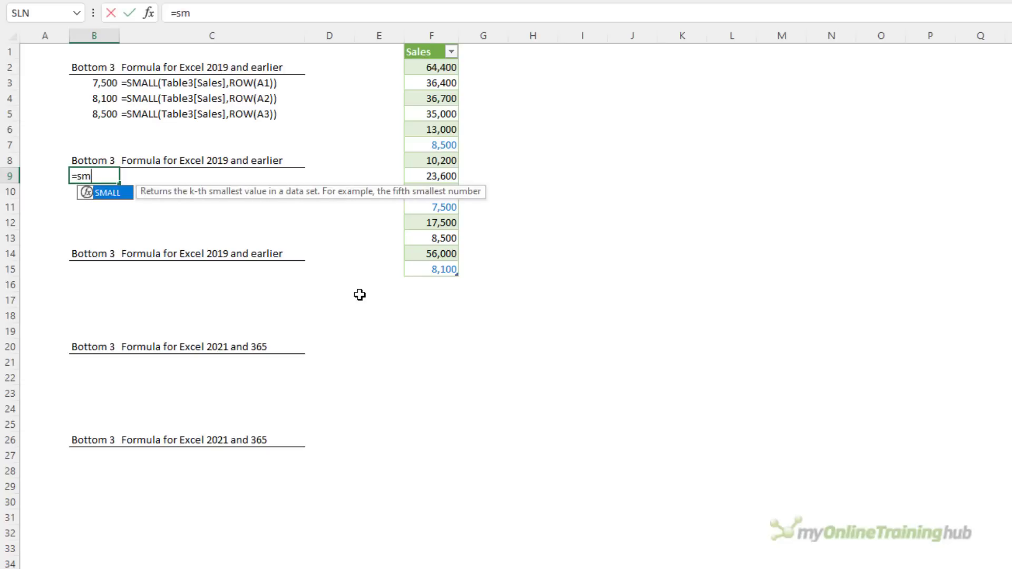
key(Tab)
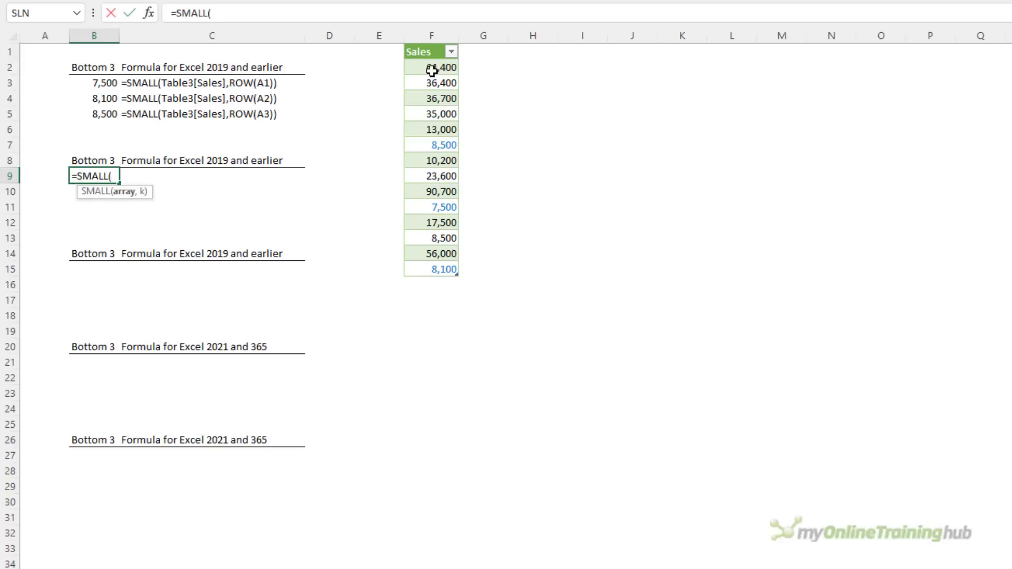
click(425, 46)
text(,rows)
key(Tab)
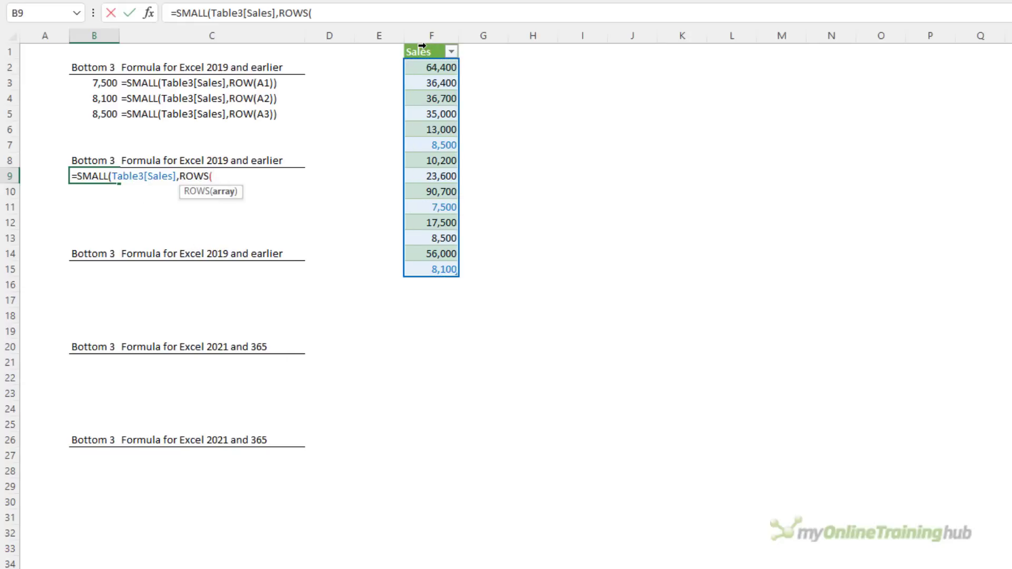
text($1:1))
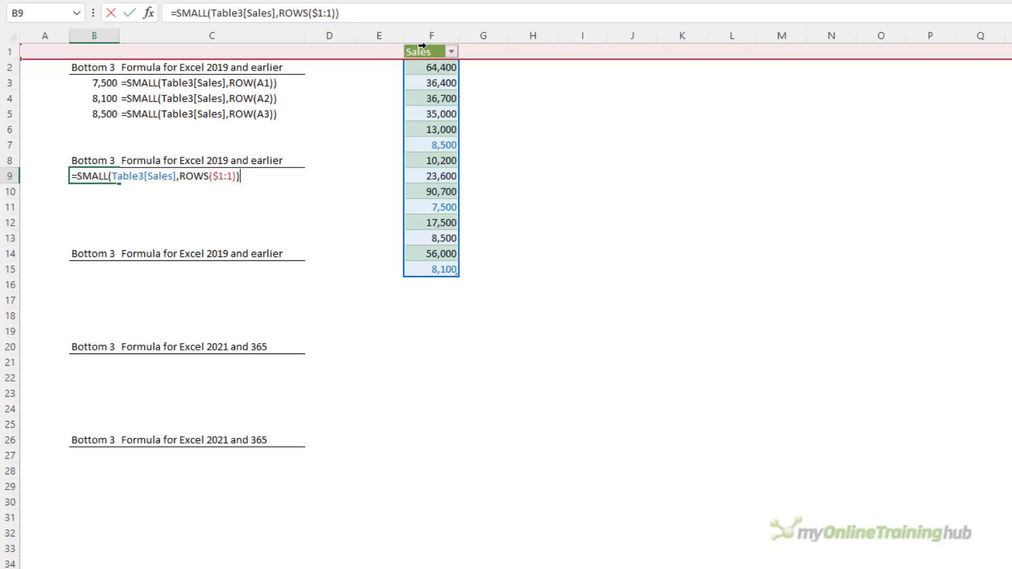
key(Return)
key(Up)
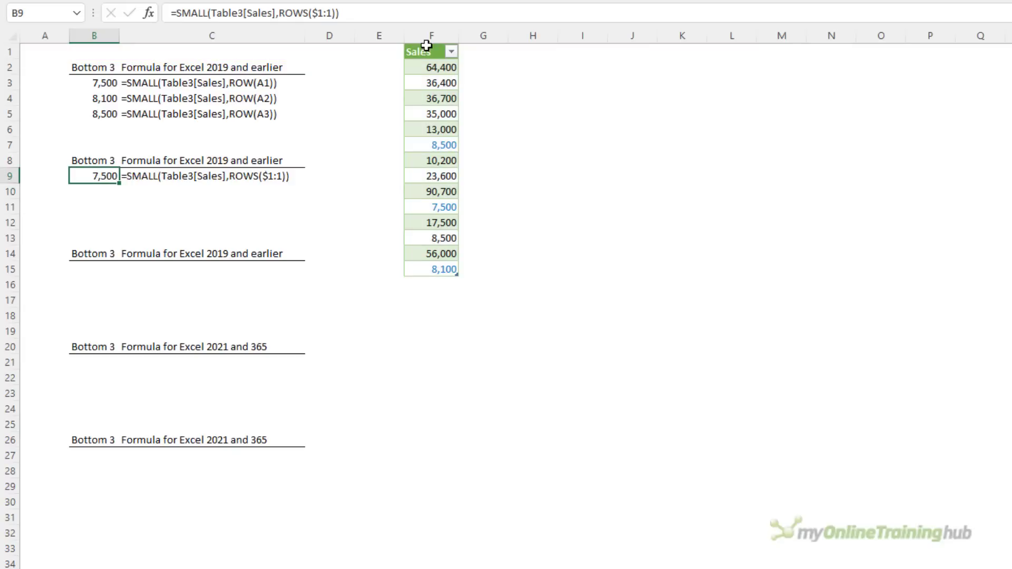
drag(119, 183, 120, 216)
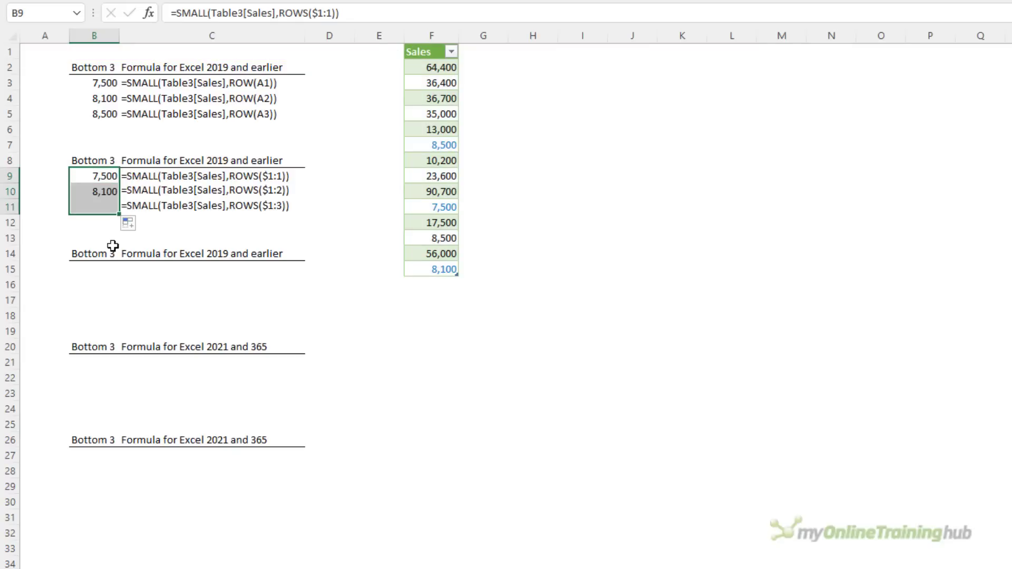
click(92, 274)
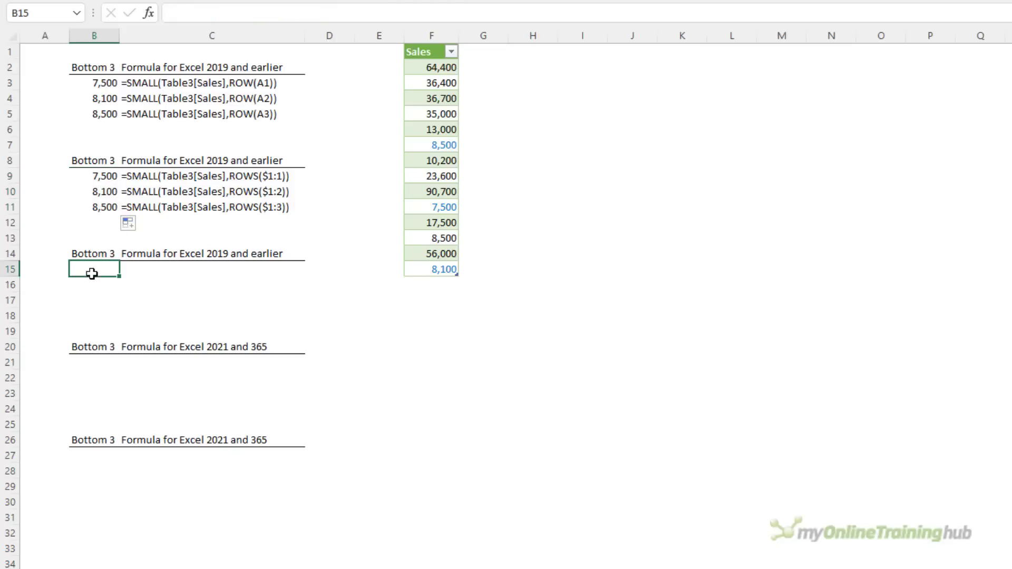
Select B15:B17 and array-enter {=SMALL(F2:F15,ROW(1:3))} with Ctrl+Shift+Enter
key(shift+Down)
key(shift+Down)
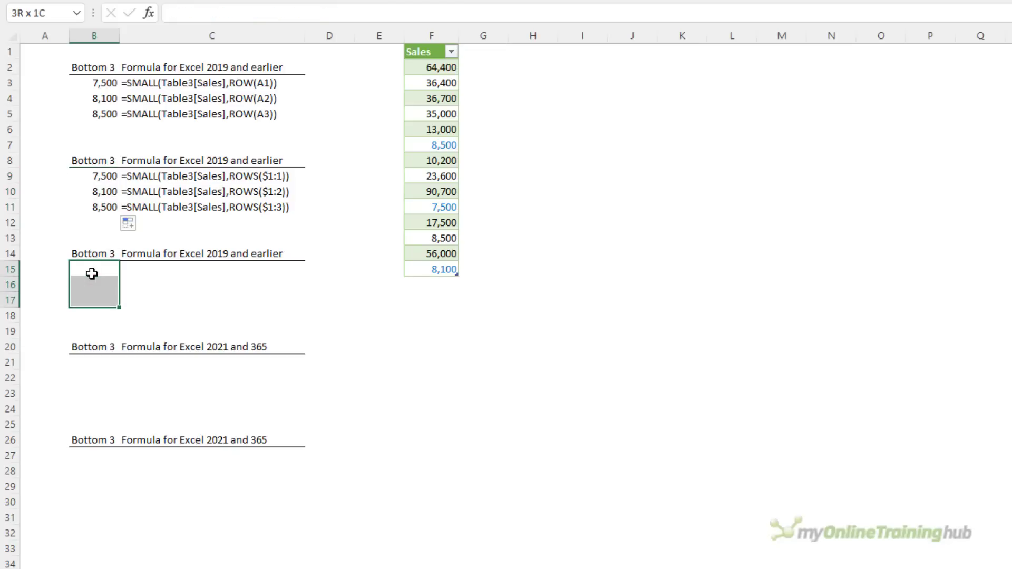
text(=sma)
key(Tab)
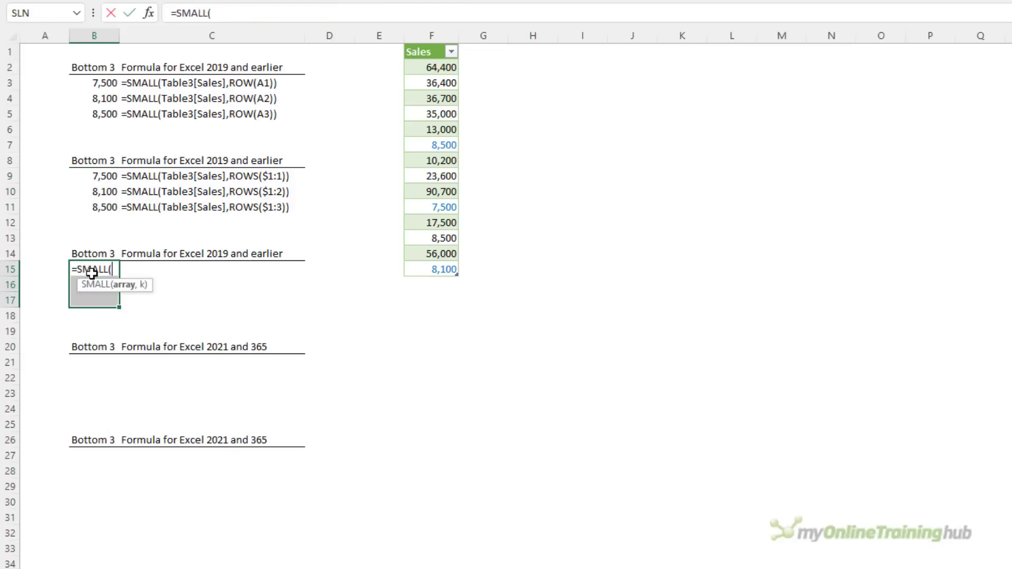
click(429, 45)
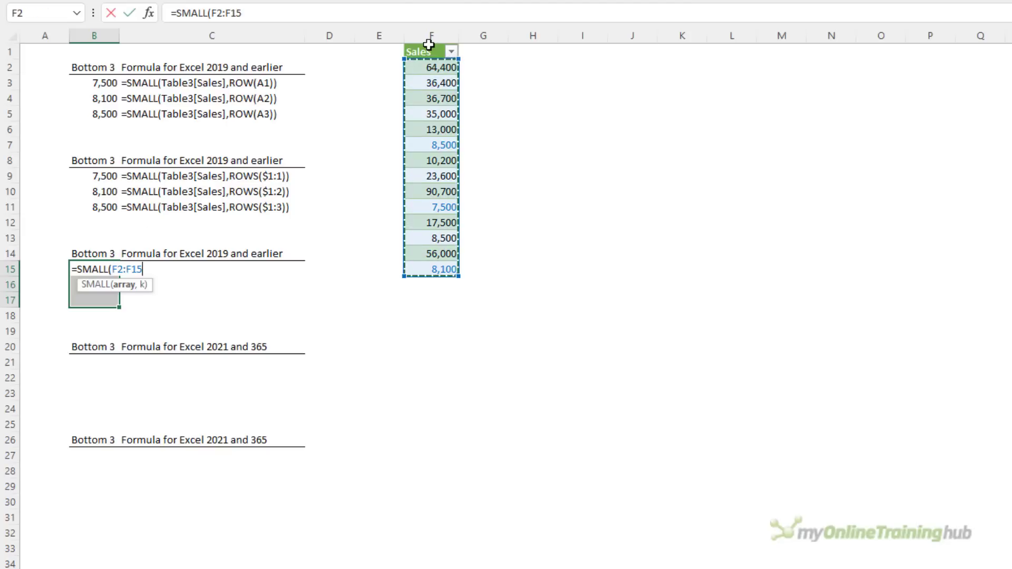
text(,)
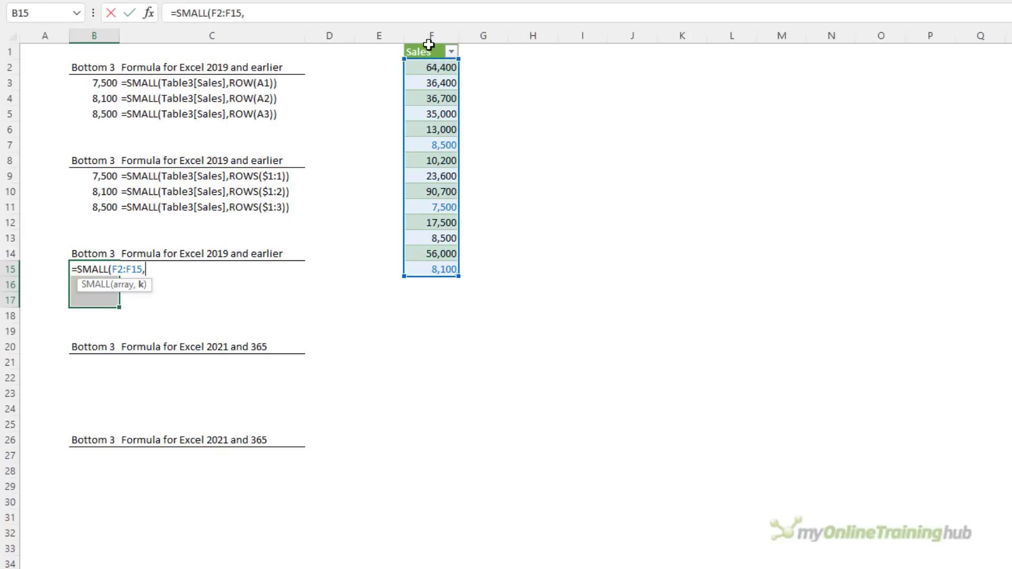
text(row)
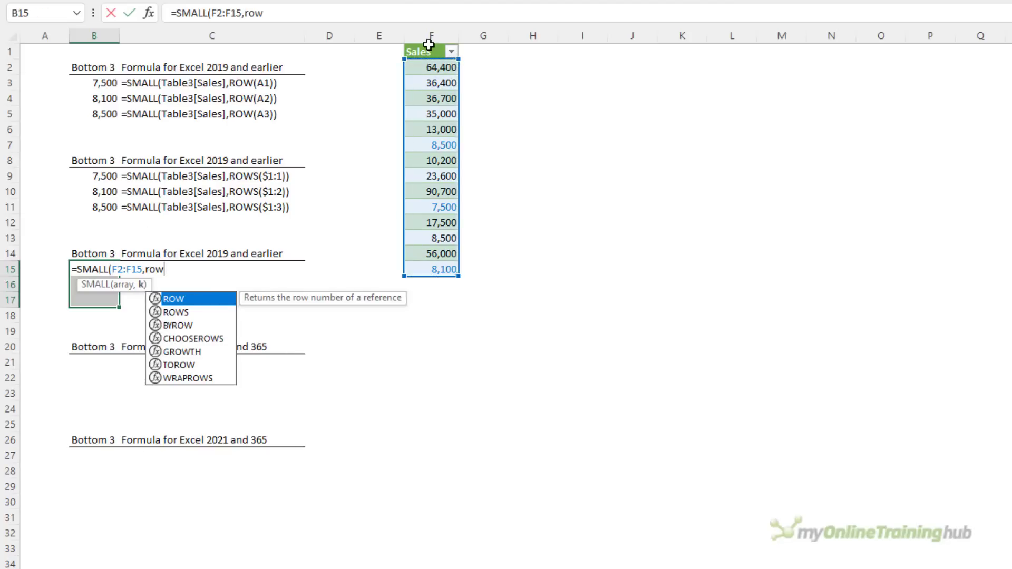
key(Tab)
text(1:3)
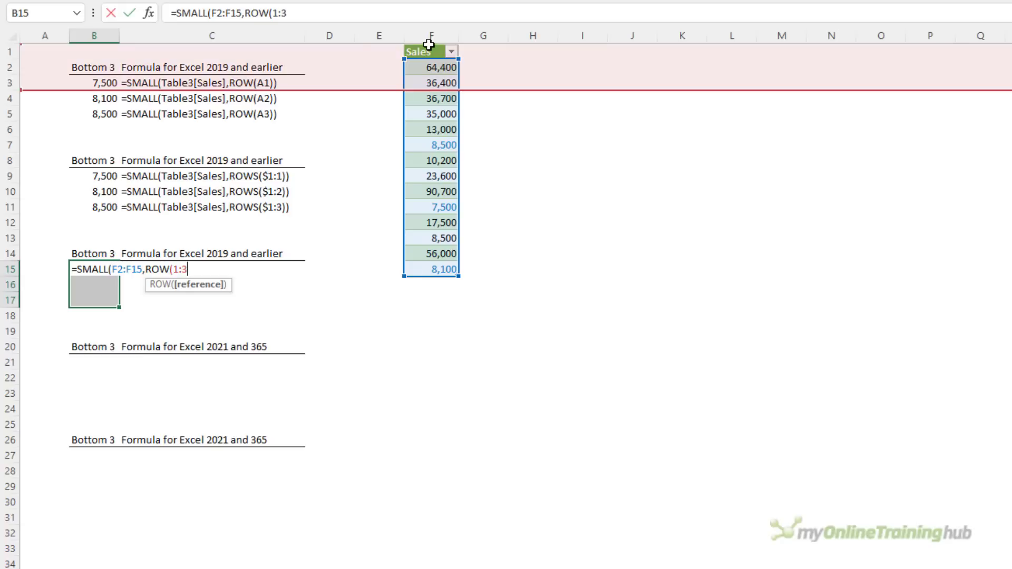
text()))
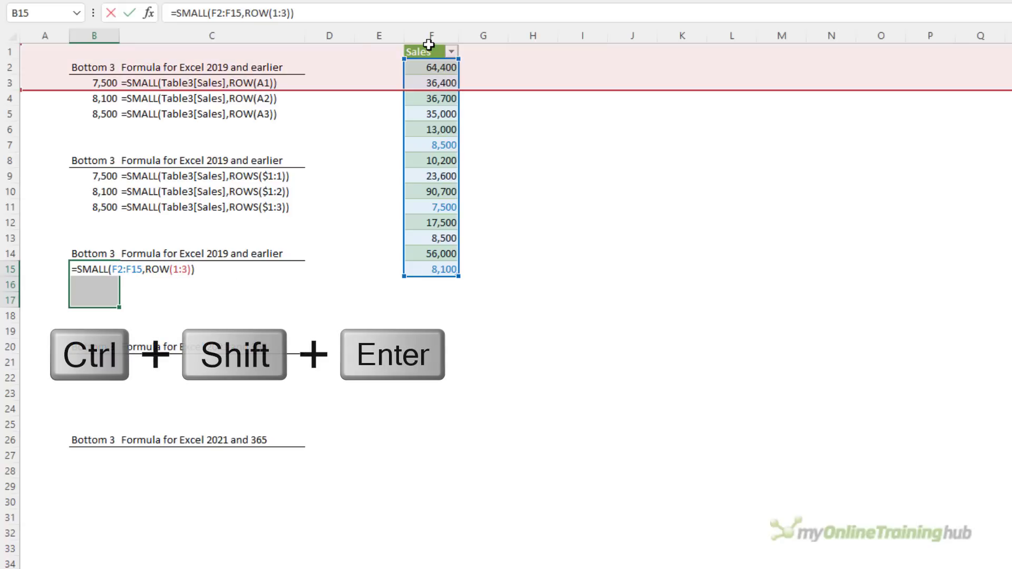
key(ctrl+shift+Return)
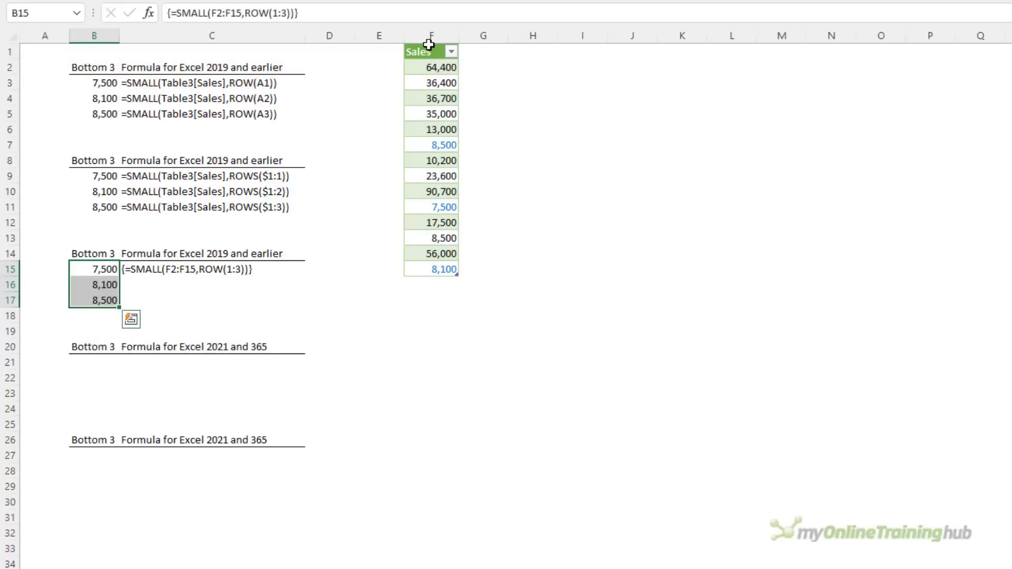
In B21 enter =SMALL(Table3[Sales],ROW(1:3)), spilling 7,500, 8,100 and 8,500 down to B23
click(79, 364)
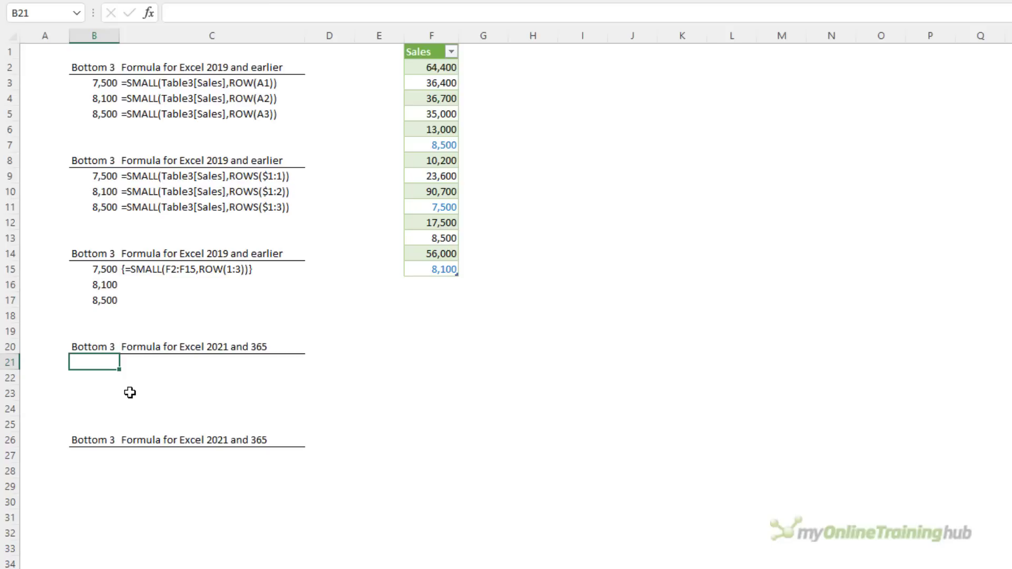
text(=sm)
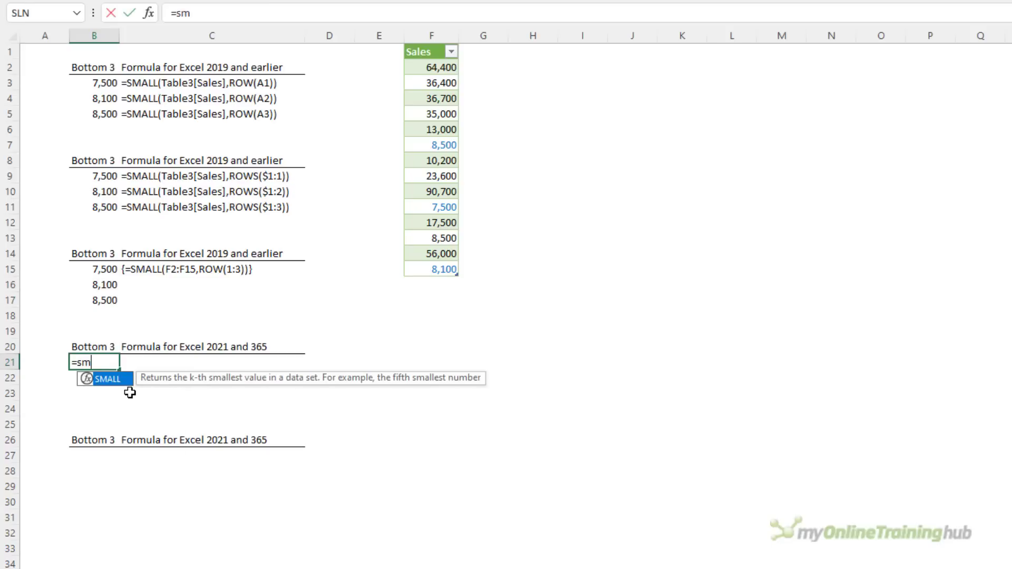
key(Tab)
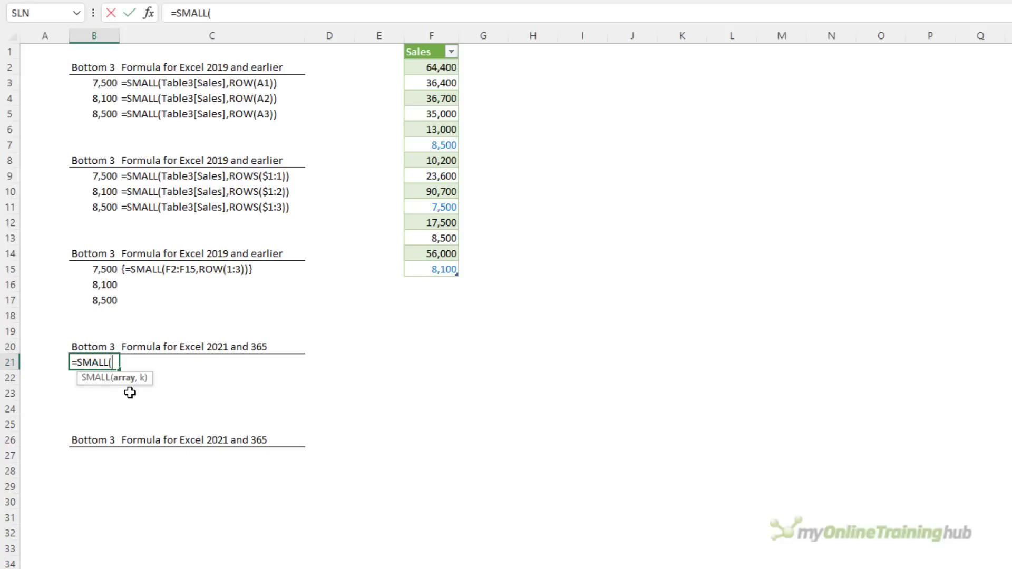
click(421, 42)
text(,row)
key(Tab)
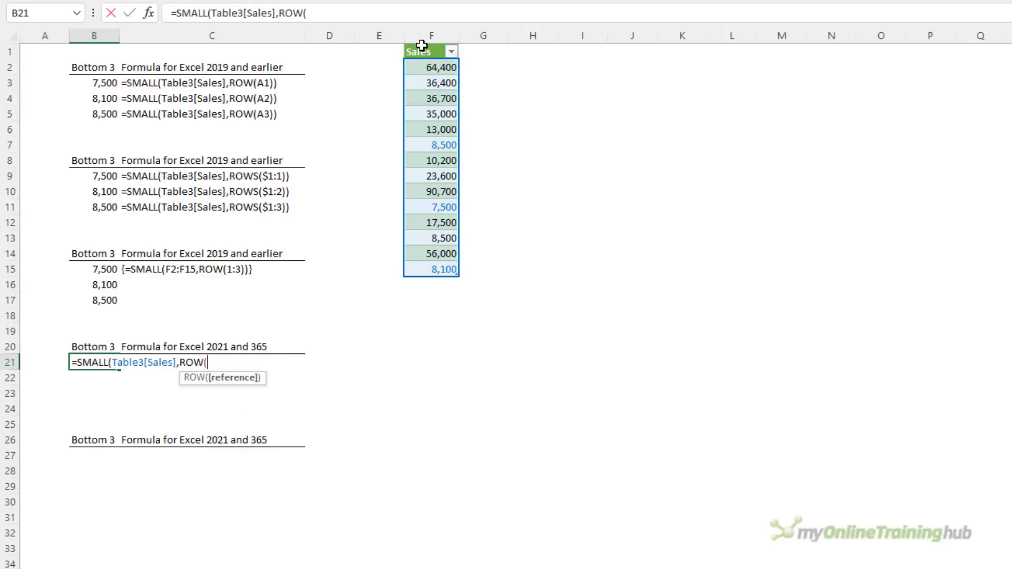
text(1:3)
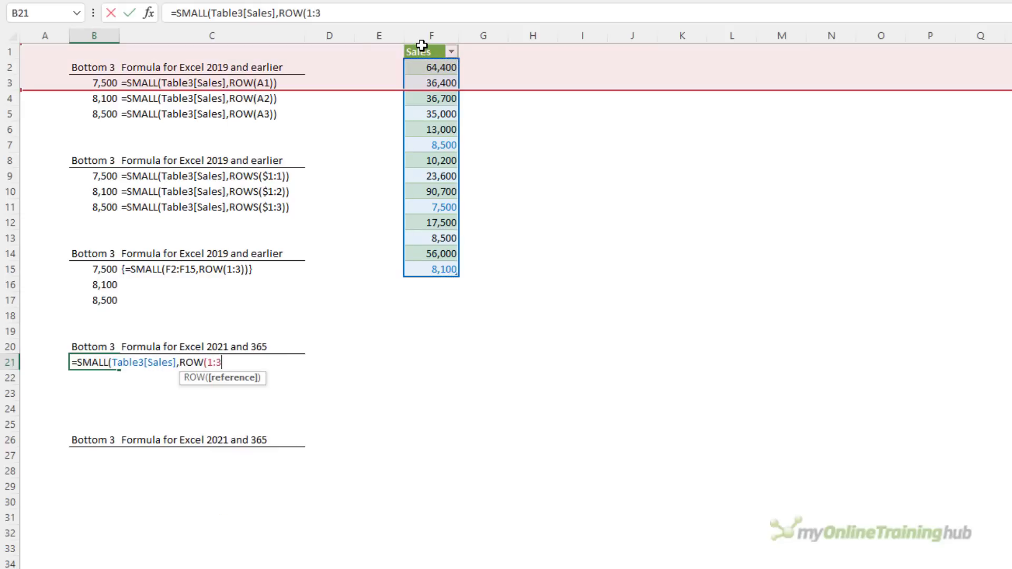
text()))
key(Return)
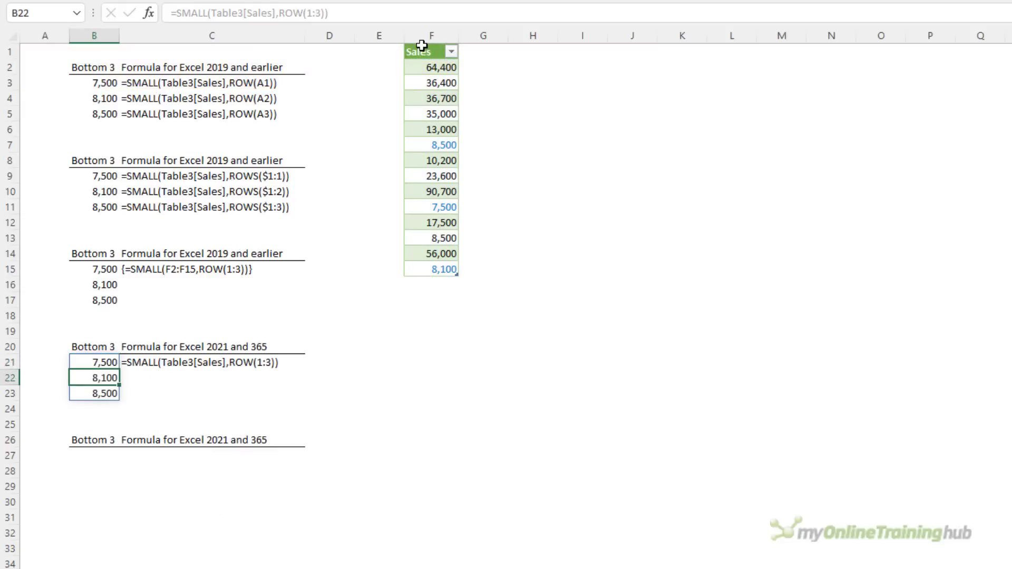
key(Down)
key(Down)
key(Down)
key(Down)
key(Down)
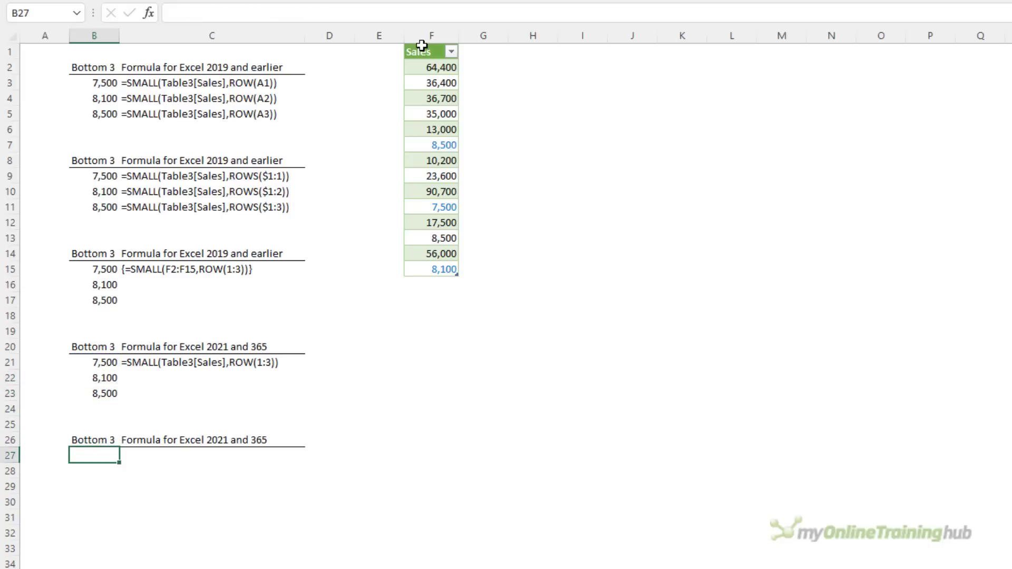
In B27 enter =SMALL(Table3[Sales],SEQUENCE(3)) so it spills the bottom three sales to B29
text(=sma)
key(Tab)
click(419, 46)
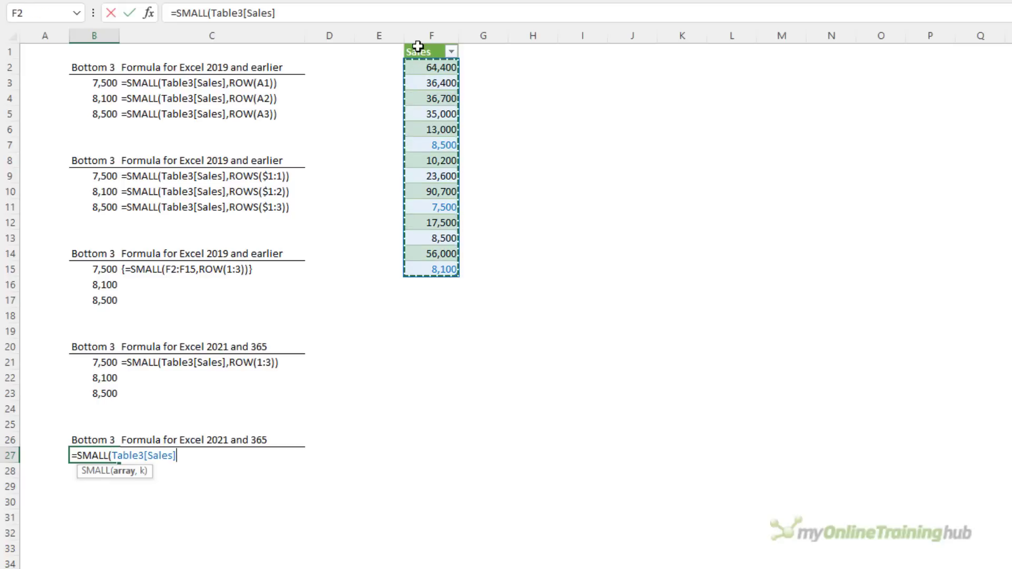
text(,seq)
key(Tab)
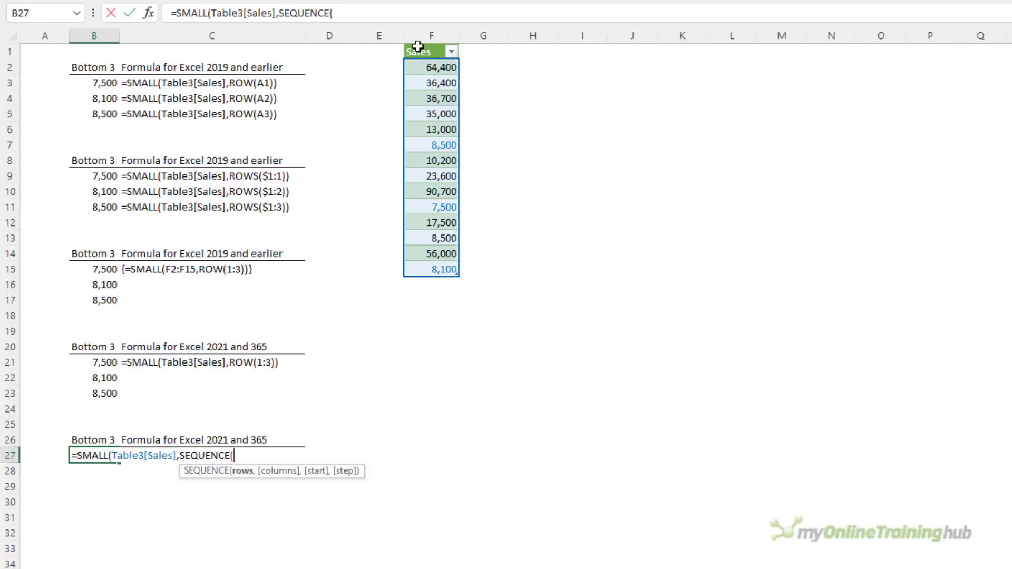
text(3)))
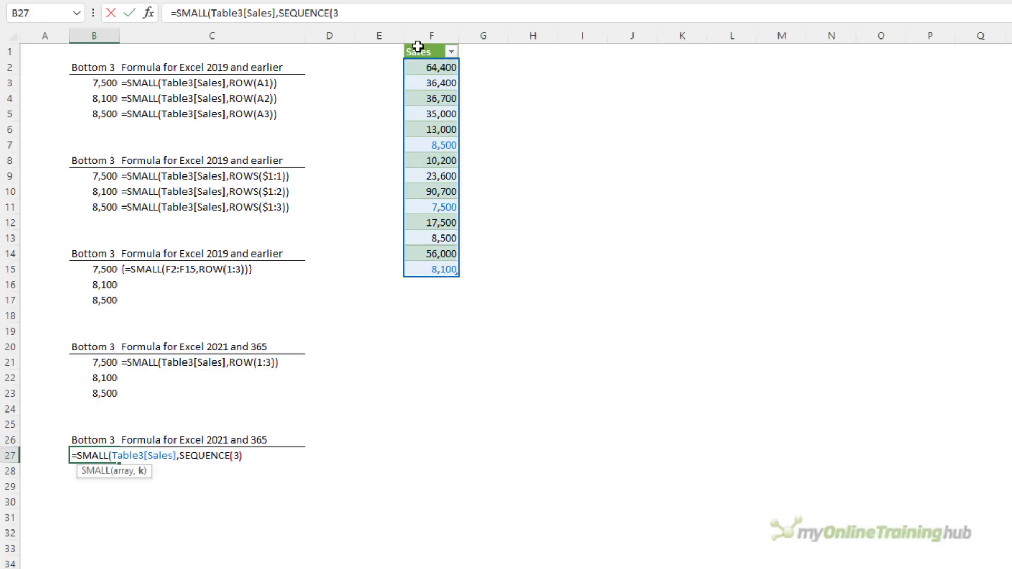
key(ctrl+Return)
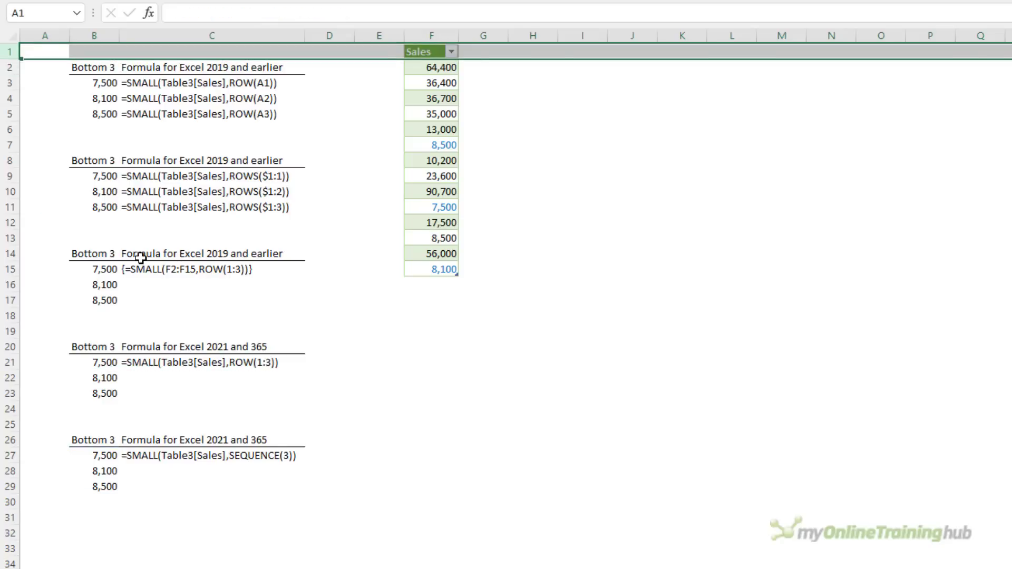
Insert a blank top row and check the shifted formulas in B4, B10, B16, B22 and B28
key(ctrl+shift+equal)
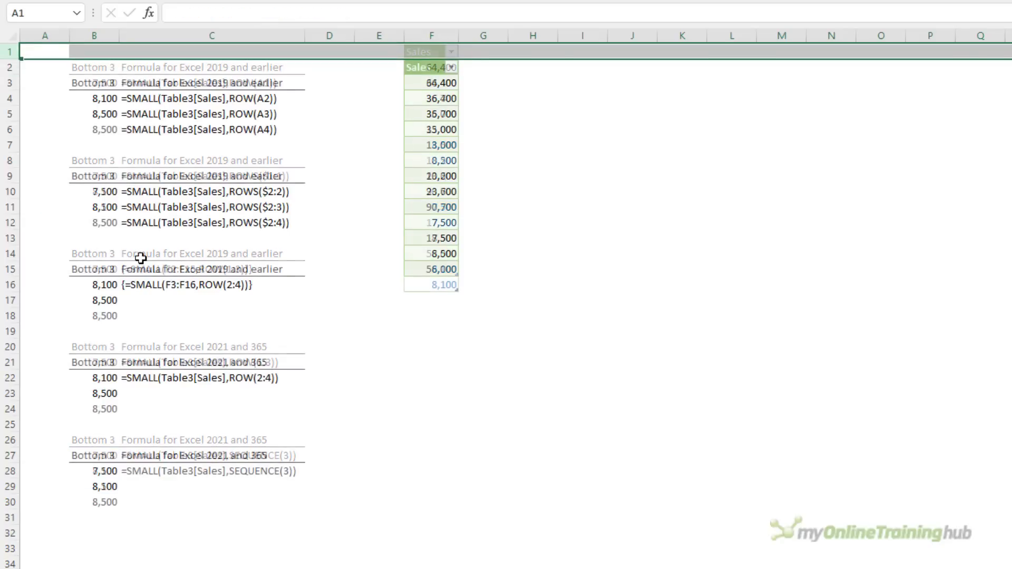
click(107, 99)
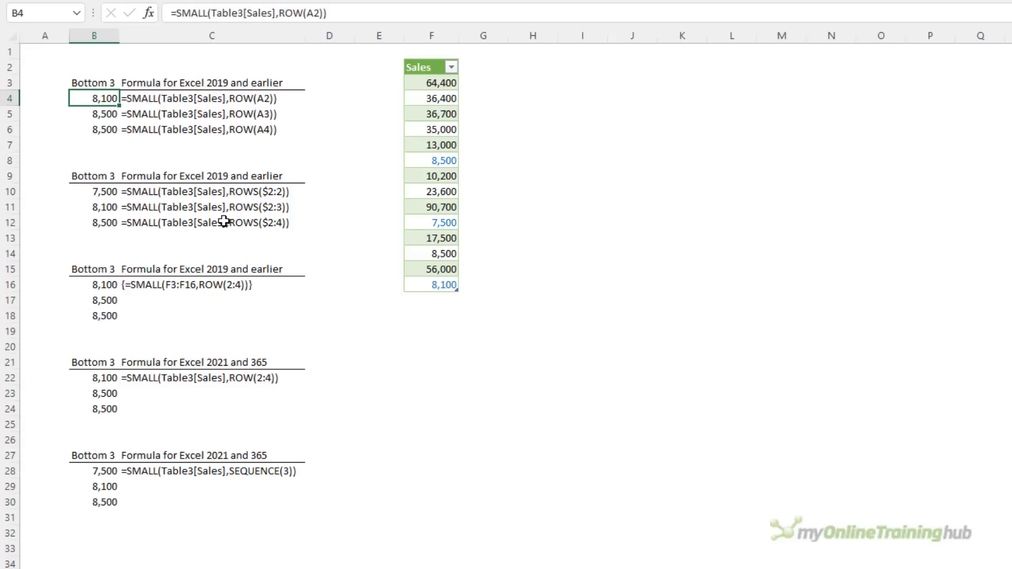
click(106, 192)
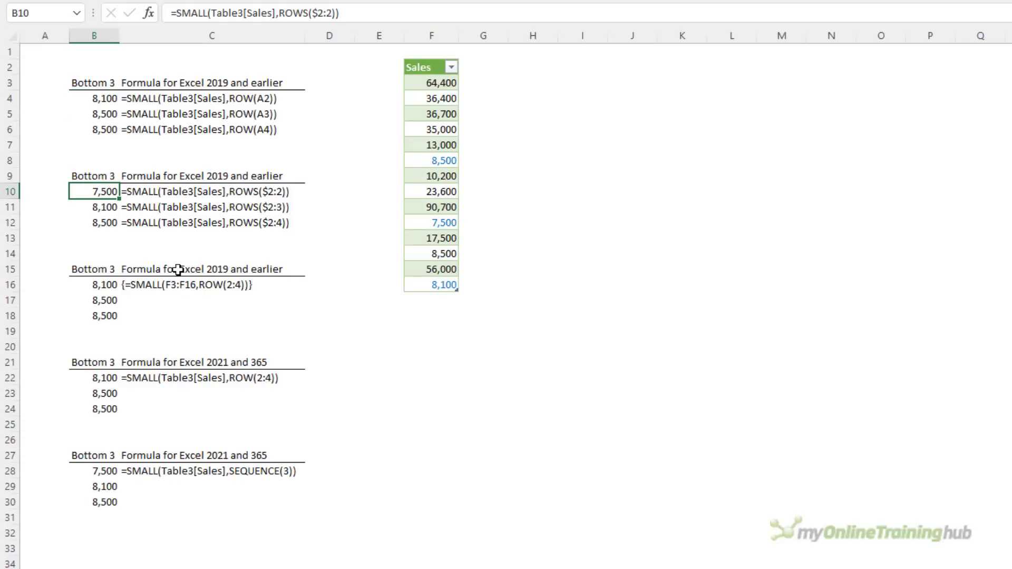
click(100, 285)
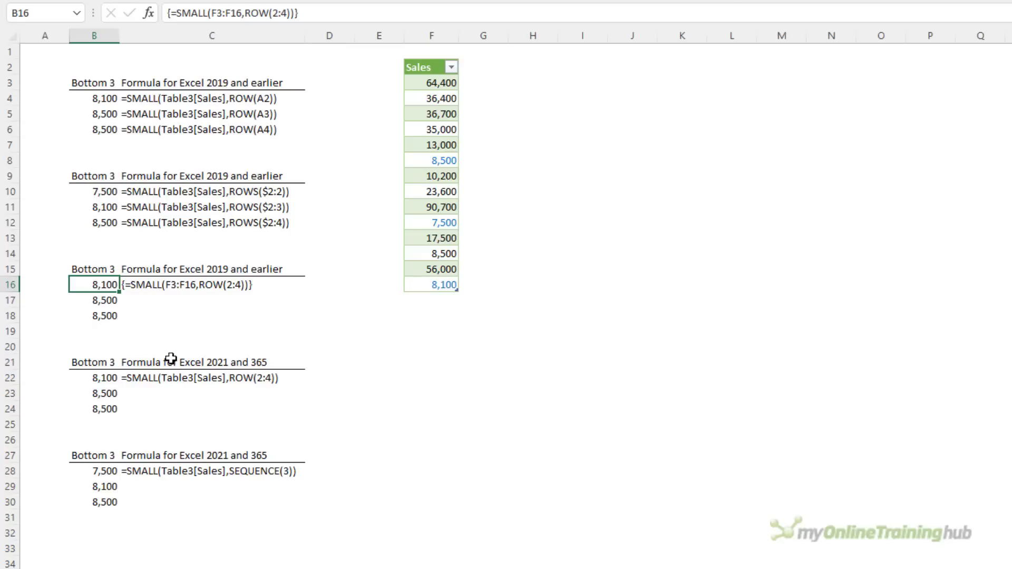
click(100, 378)
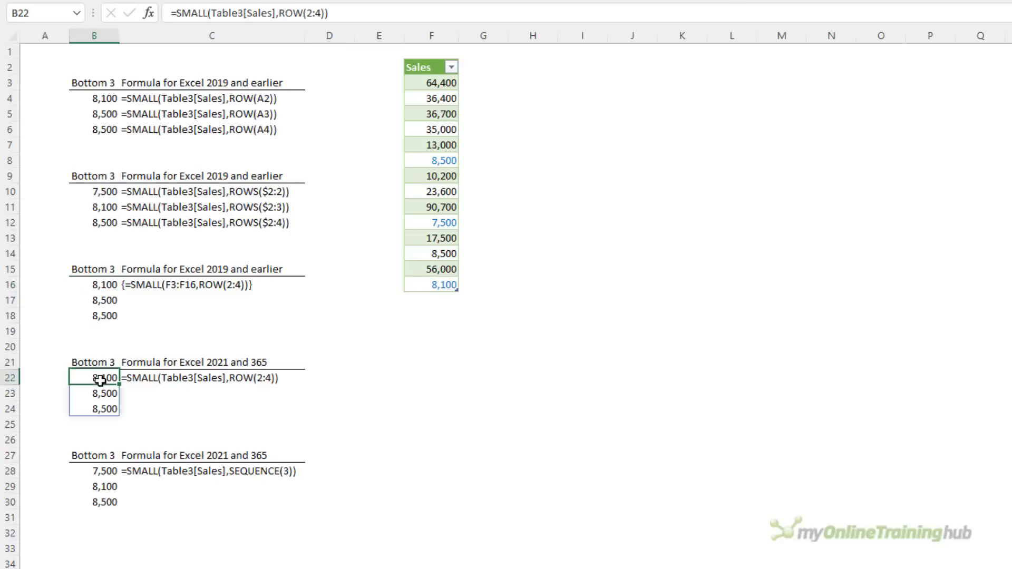
click(74, 473)
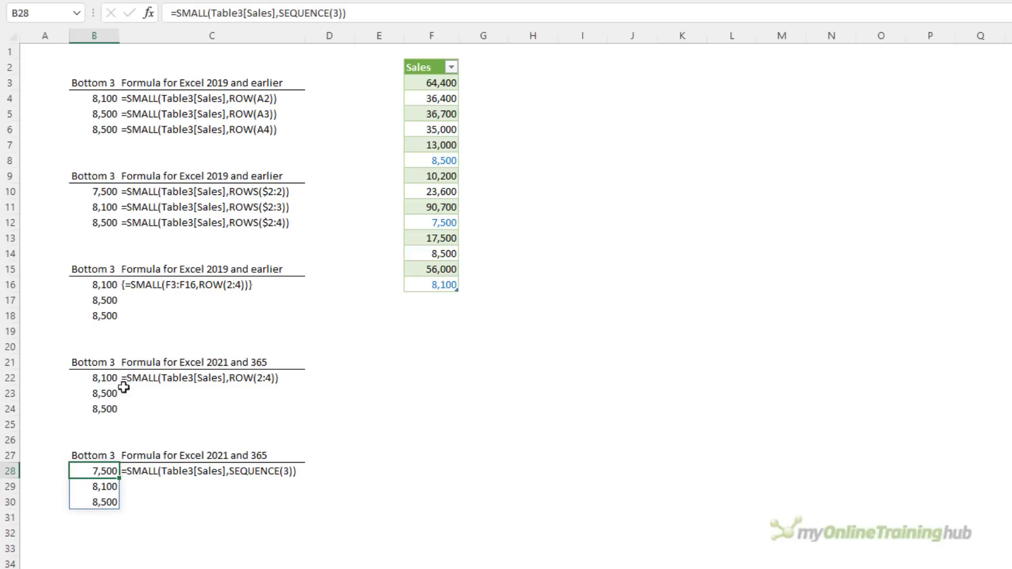
Examine the SEQUENCE formula in B28 and compare it with the ROWS formula in B10
double_click(336, 12)
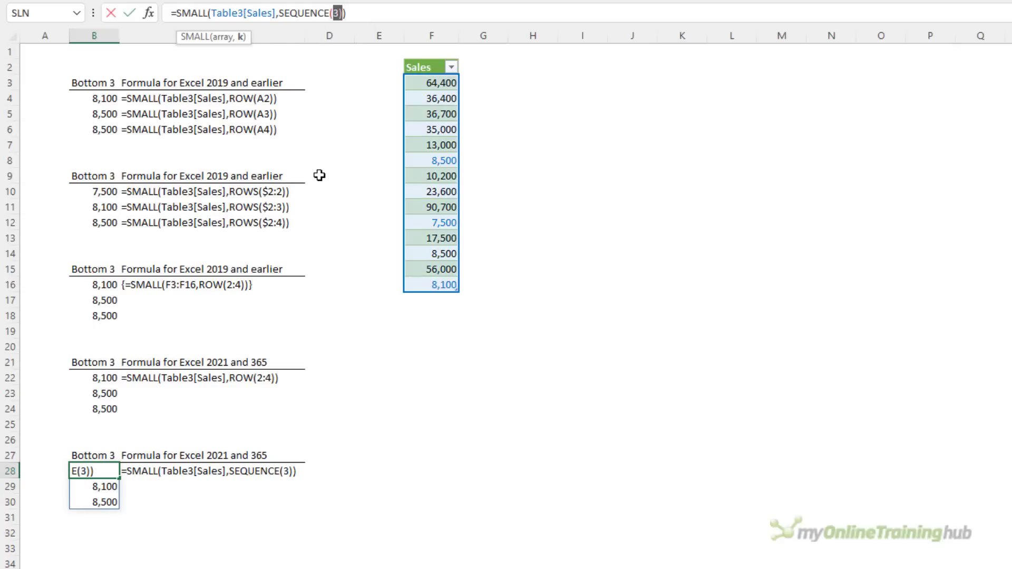
key(Escape)
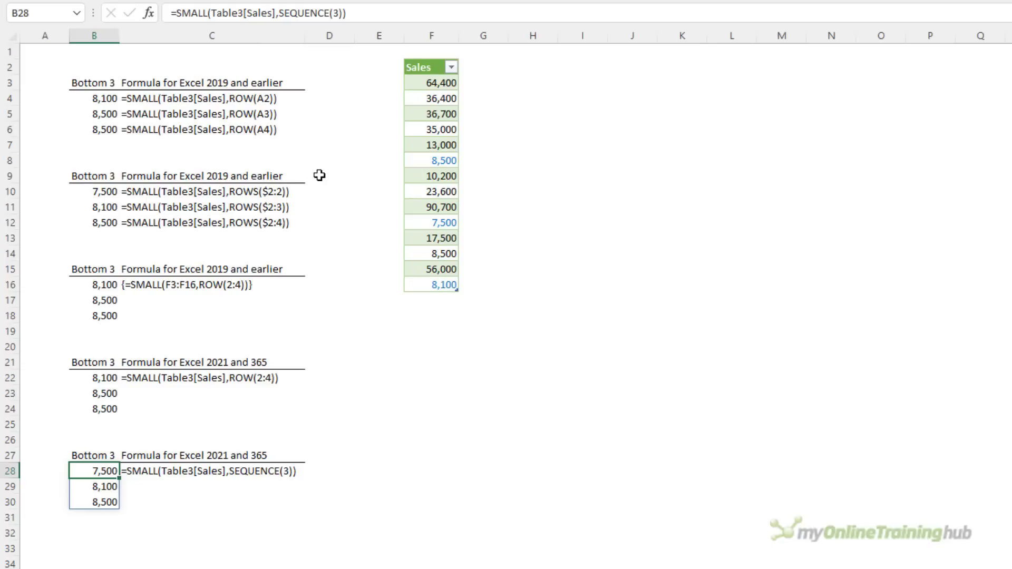
click(84, 195)
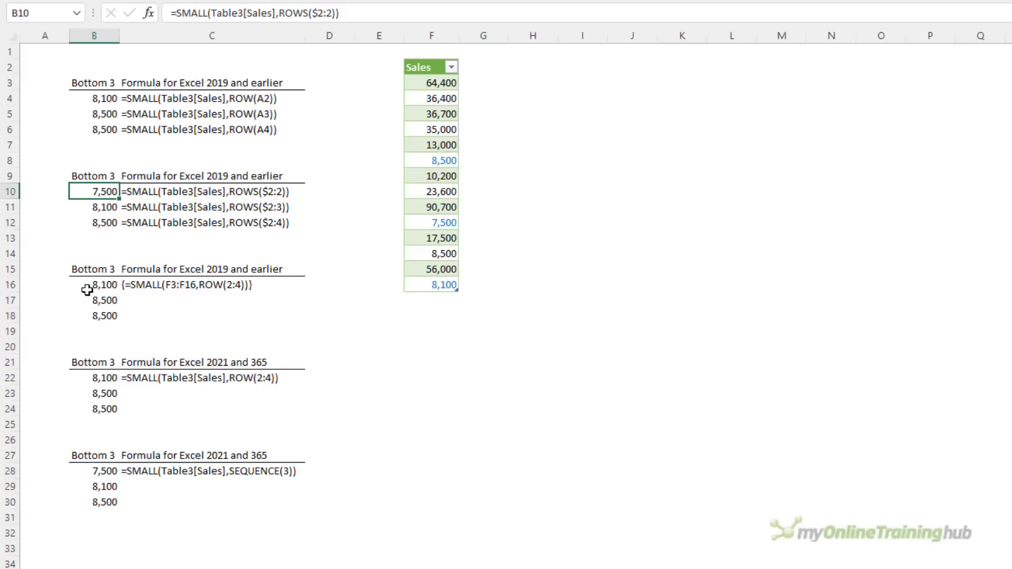
click(84, 473)
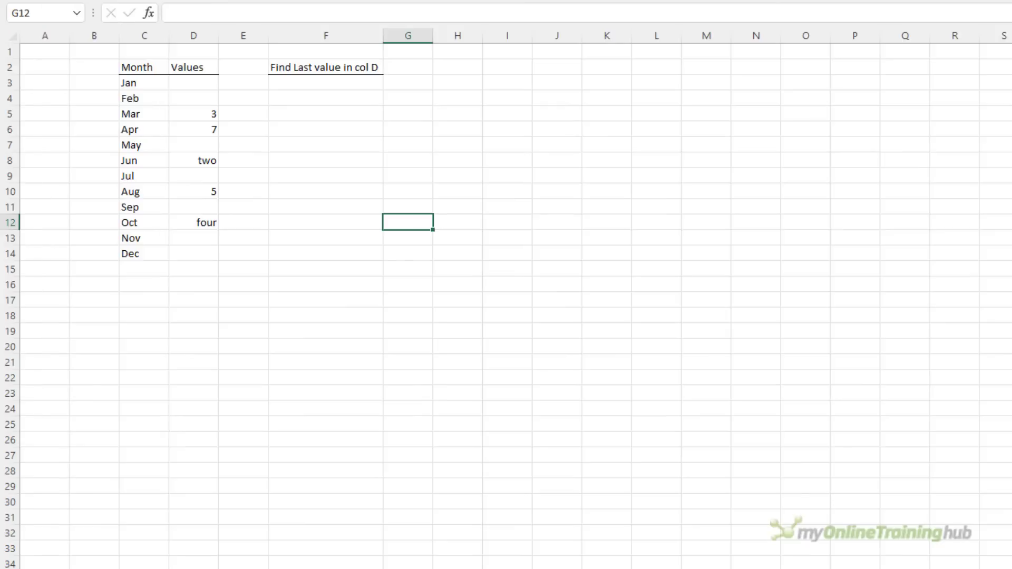
drag(200, 88, 203, 251)
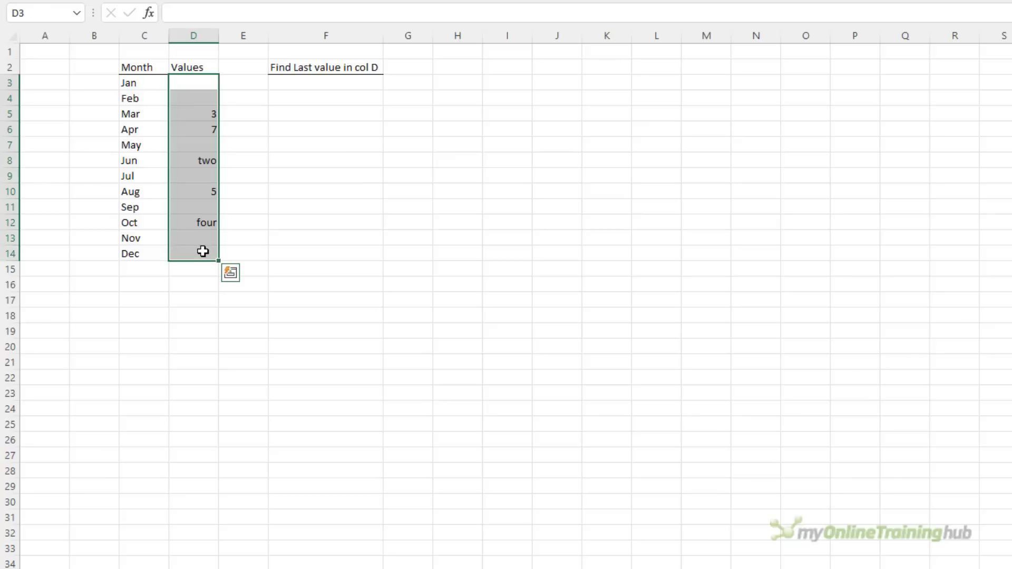
click(202, 113)
click(208, 163)
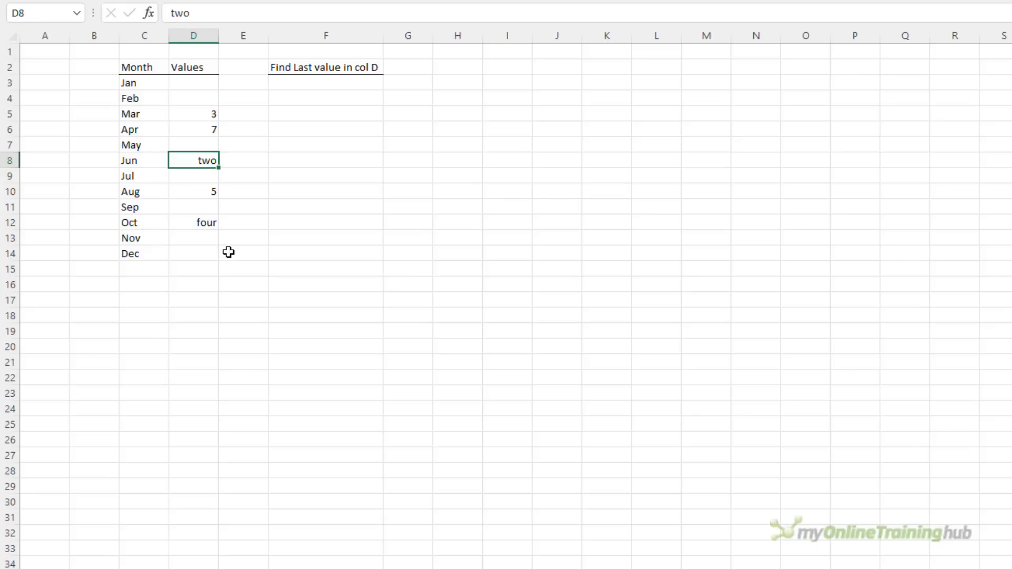
Copy the INDEX/MAX/IF last-value formula from the web article and return to F3 in Excel
click(949, 6)
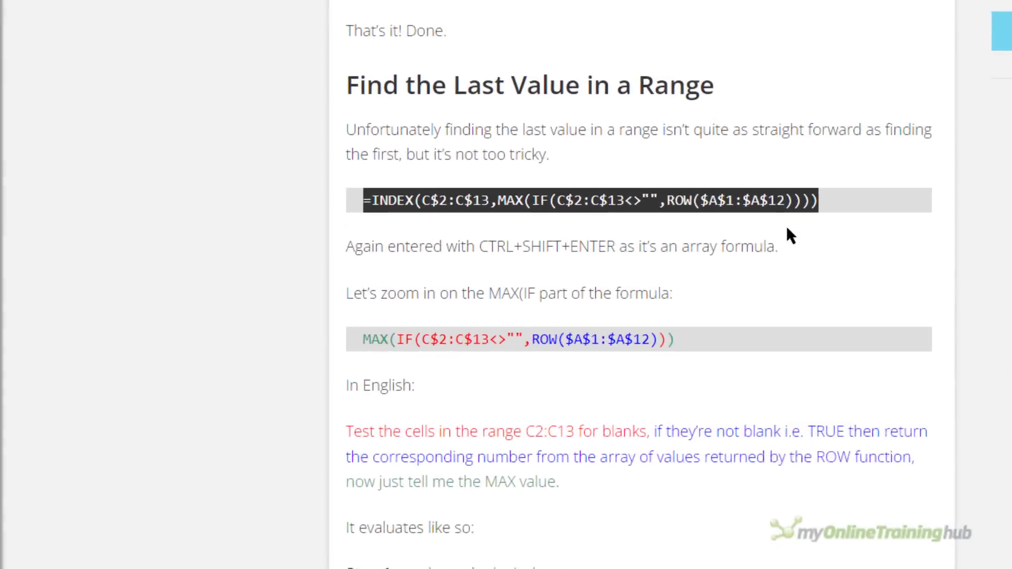
click(486, 248)
drag(851, 196, 362, 185)
key(ctrl+c)
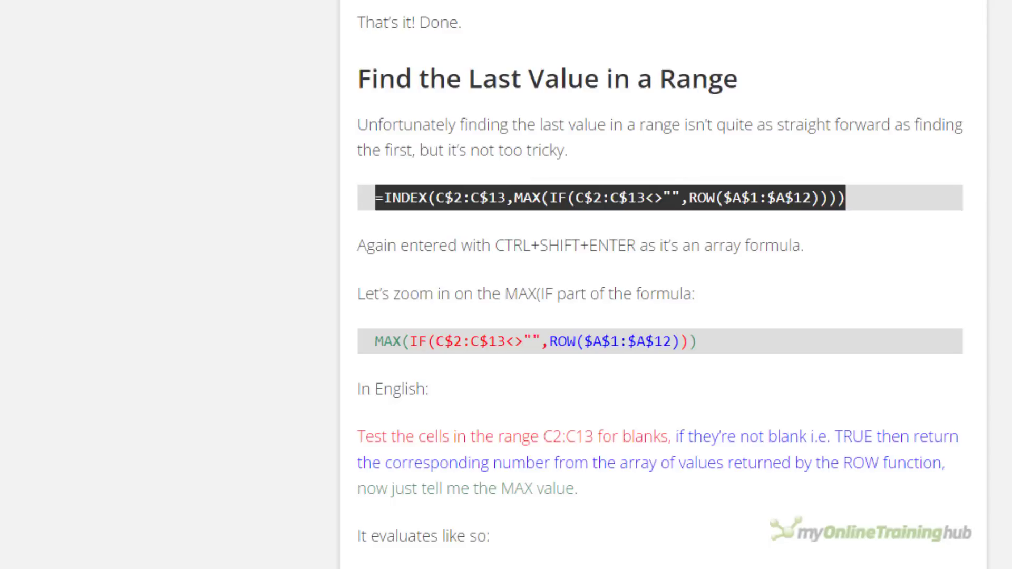
key(alt+Tab)
click(349, 88)
click(331, 6)
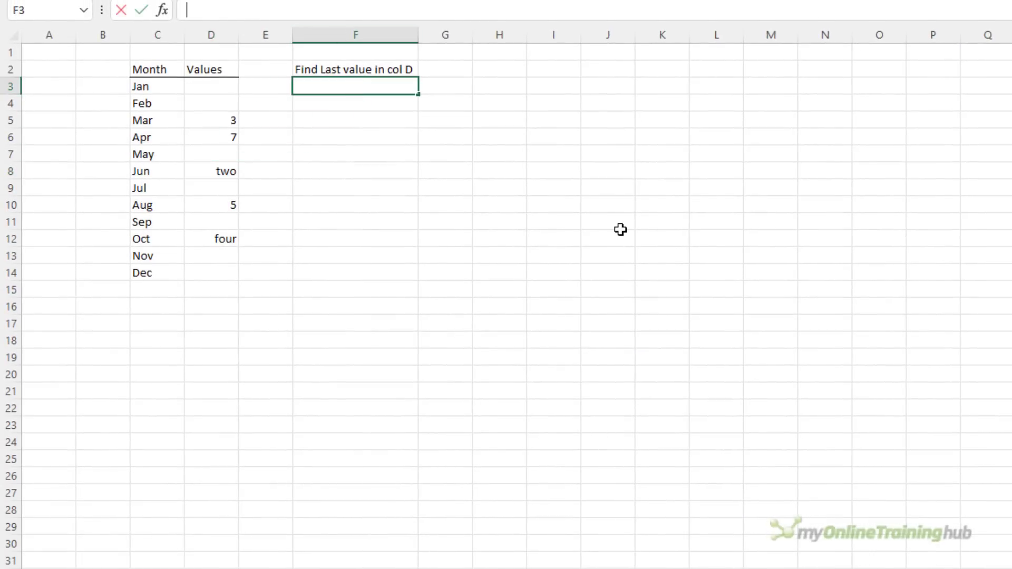
Paste the formula into F3 with ranges D3:D14 and ROW($B$2:$B$13); it returns 0
key(ctrl+v)
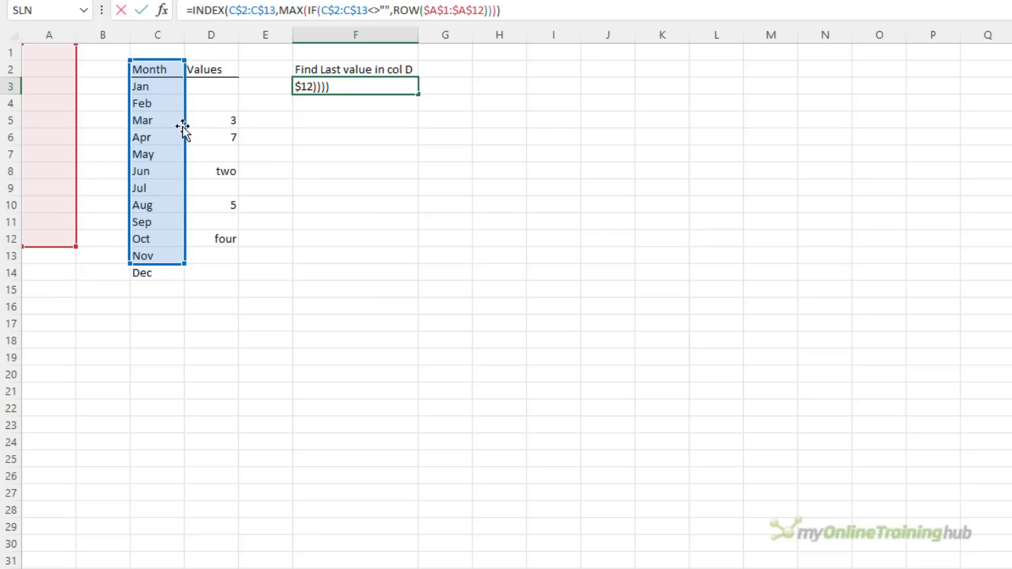
drag(184, 127, 210, 143)
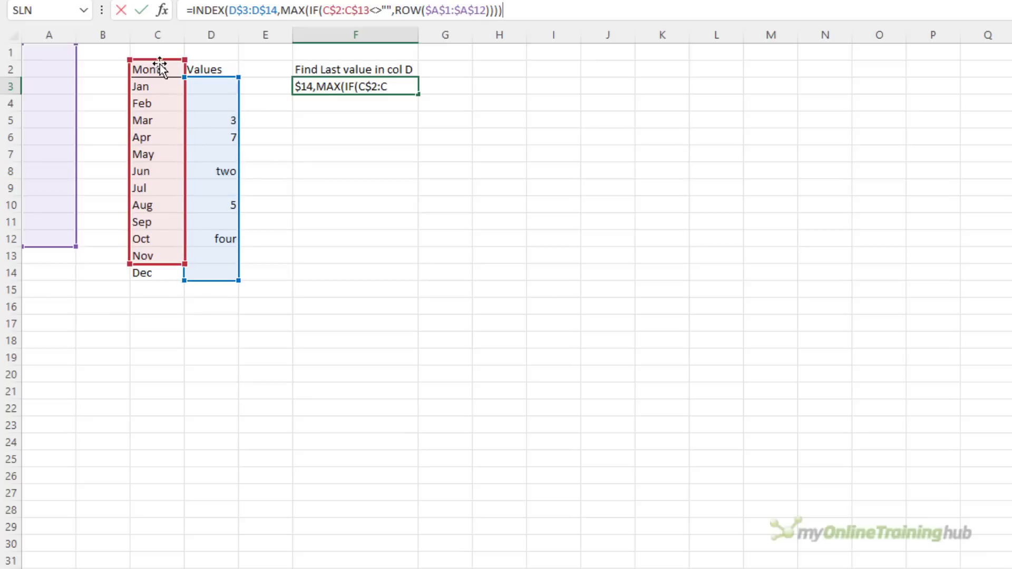
drag(159, 63, 202, 90)
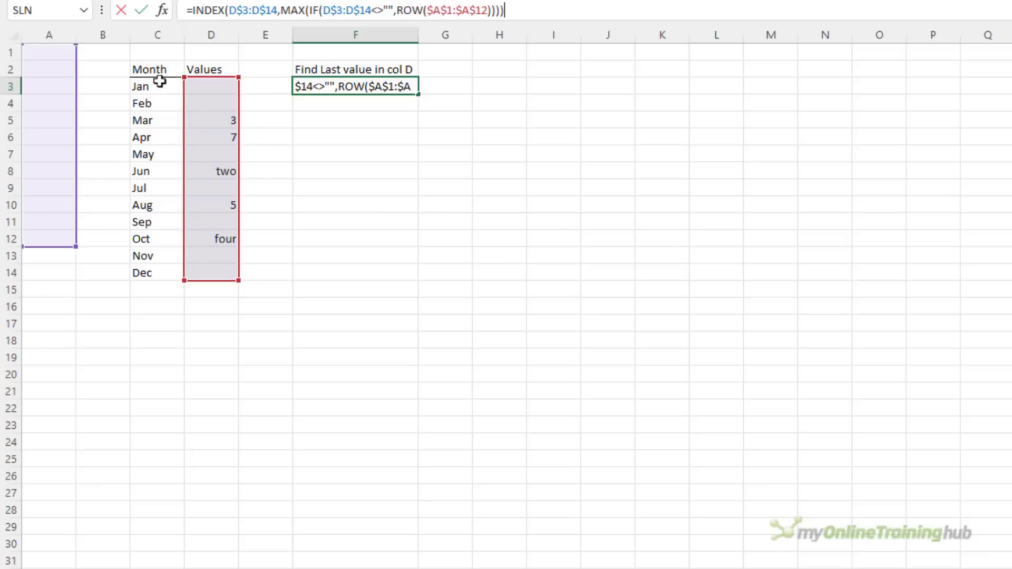
drag(77, 83, 91, 87)
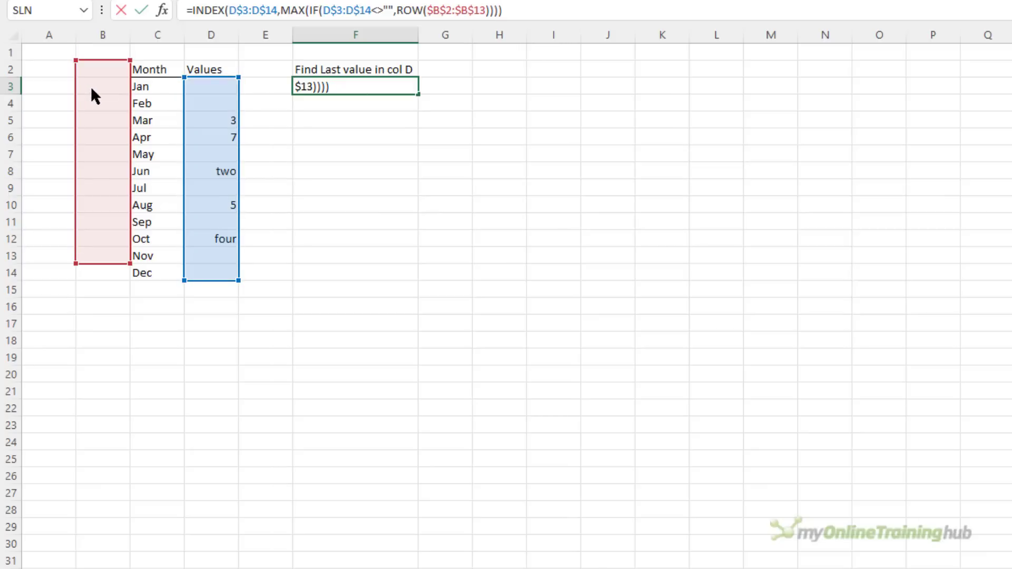
key(Return)
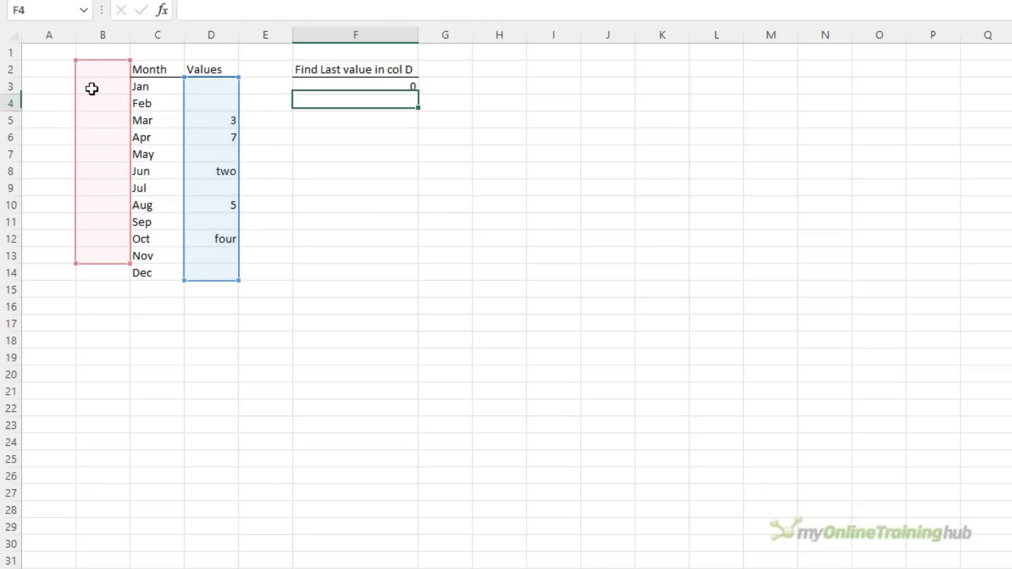
Re-edit F3 so both ranges point at D3:D14 with ROW($A$1:$A$12), returning four
click(319, 88)
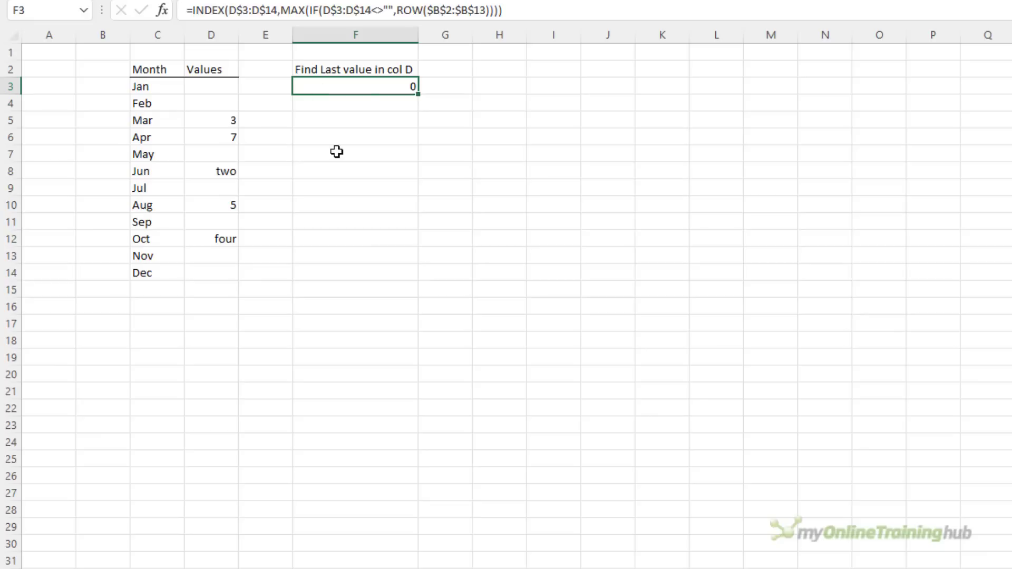
key(F2)
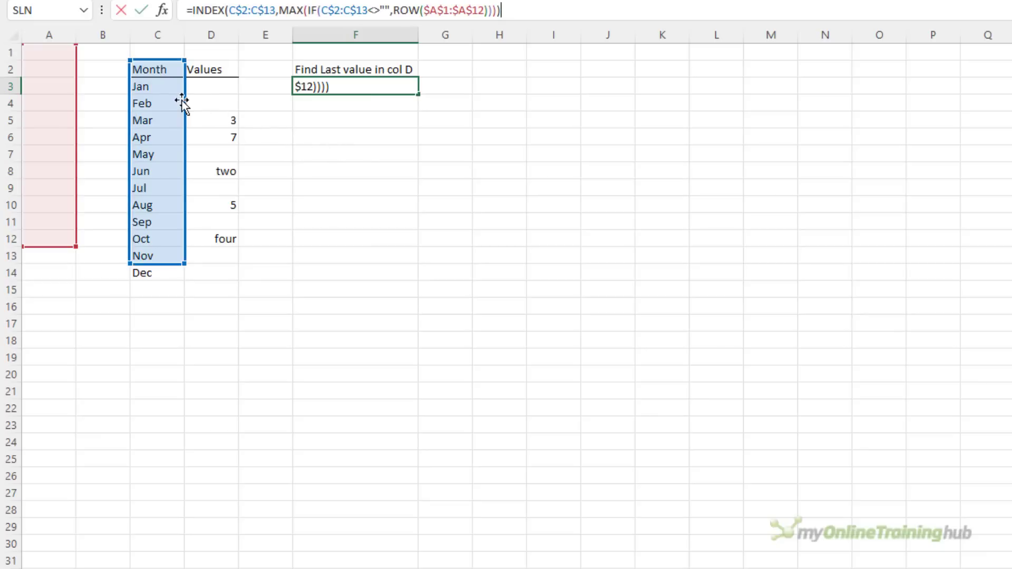
drag(182, 103, 207, 116)
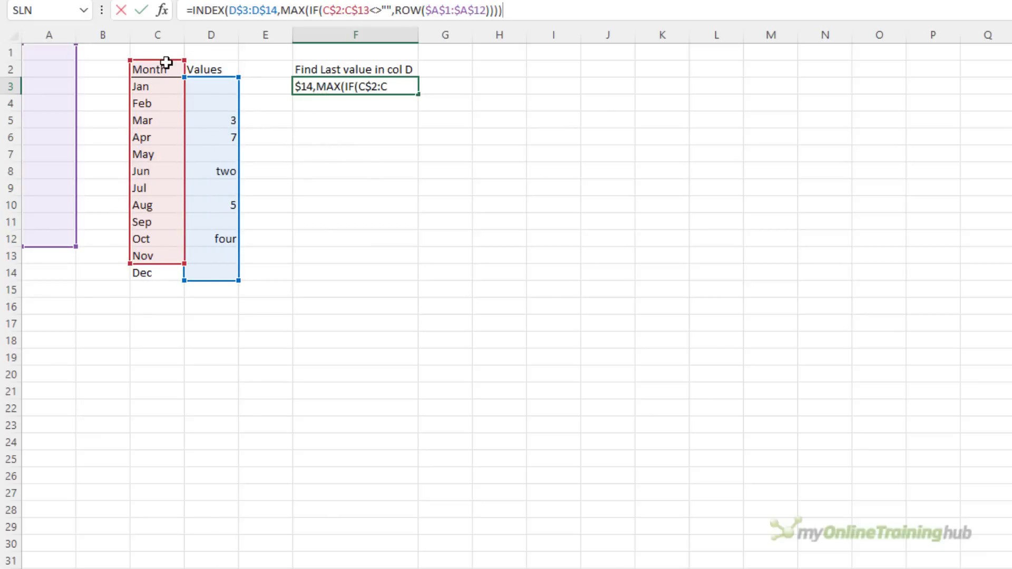
drag(167, 63, 221, 80)
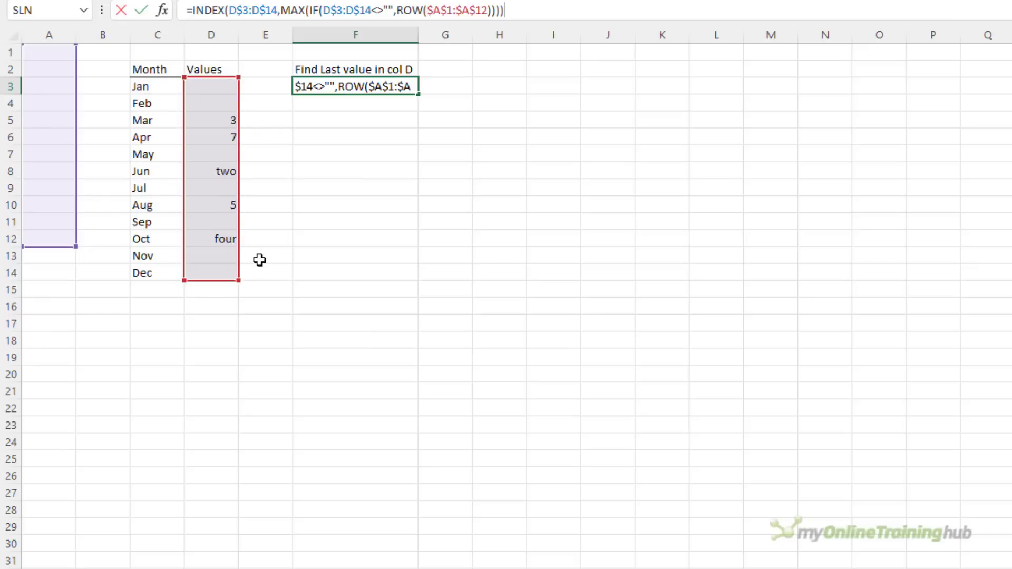
key(Return)
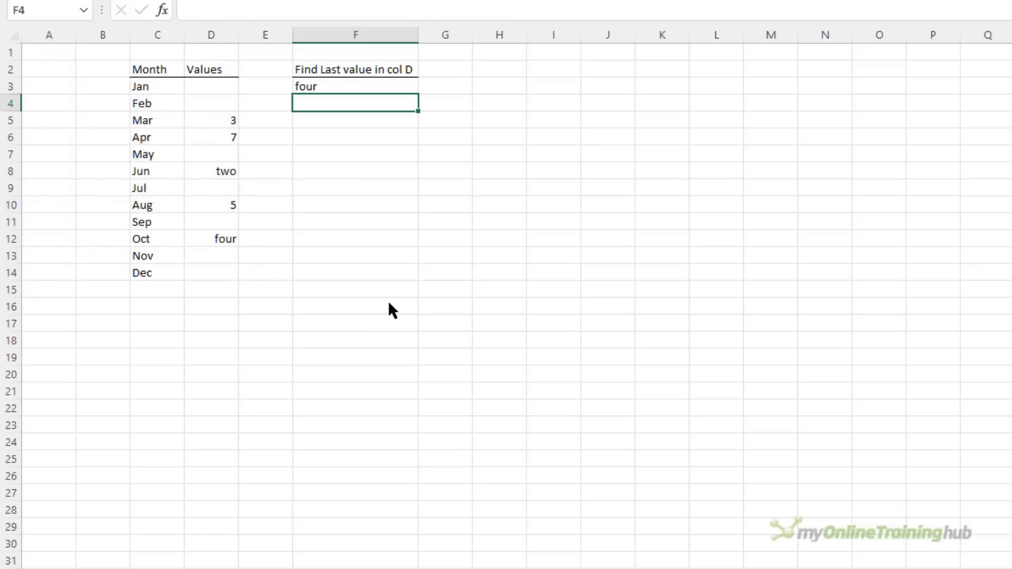
key(Up)
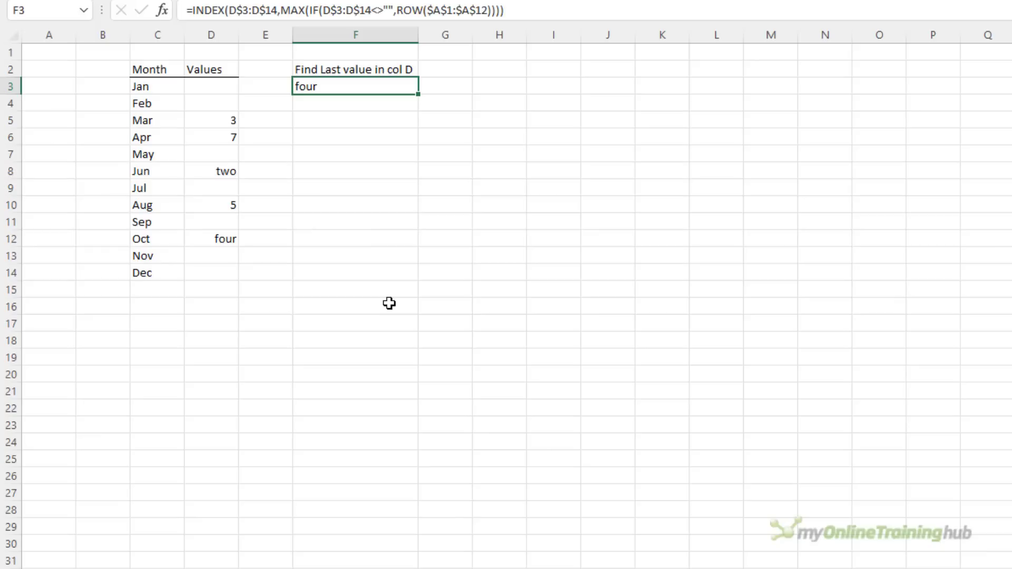